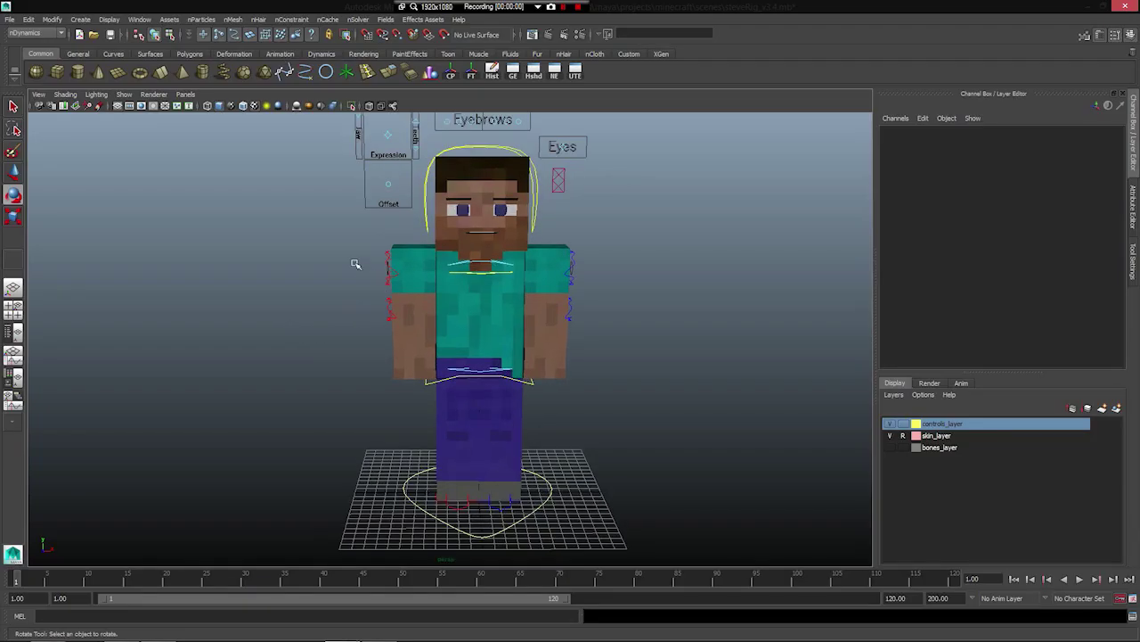
# - Examine the character rig, its body controls and its facial control boxes from several angles and distances
pyautogui.keyDown('alt'); pyautogui.moveTo(363, 255); pyautogui.dragTo(355, 232); pyautogui.keyUp('alt')
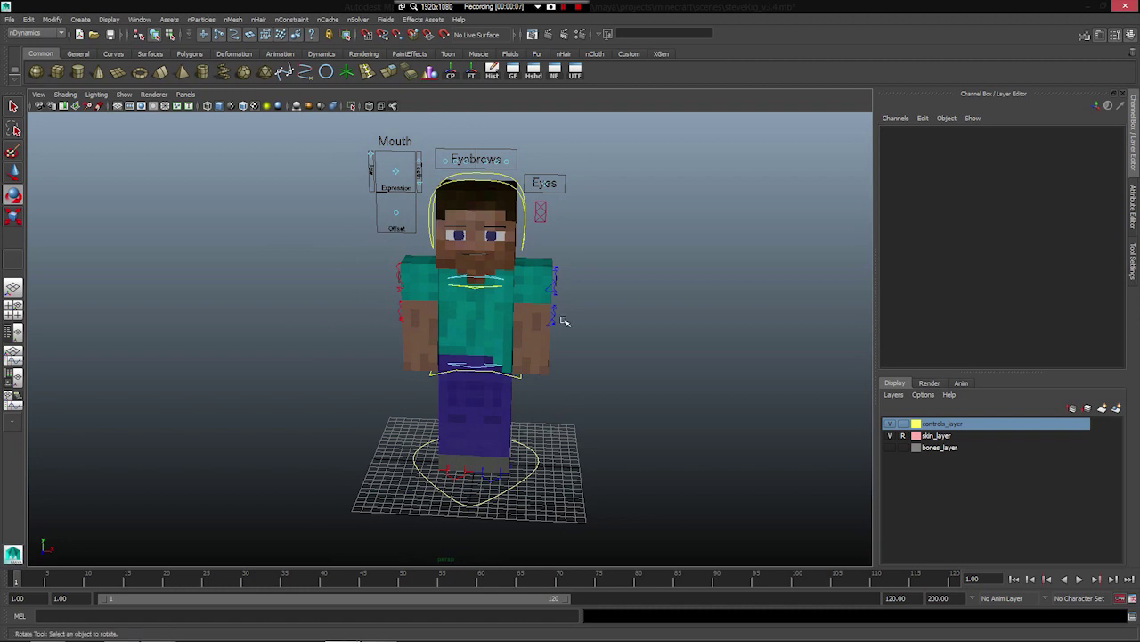
pyautogui.keyDown('alt'); pyautogui.moveTo(485, 339); pyautogui.dragTo(491, 324); pyautogui.keyUp('alt')
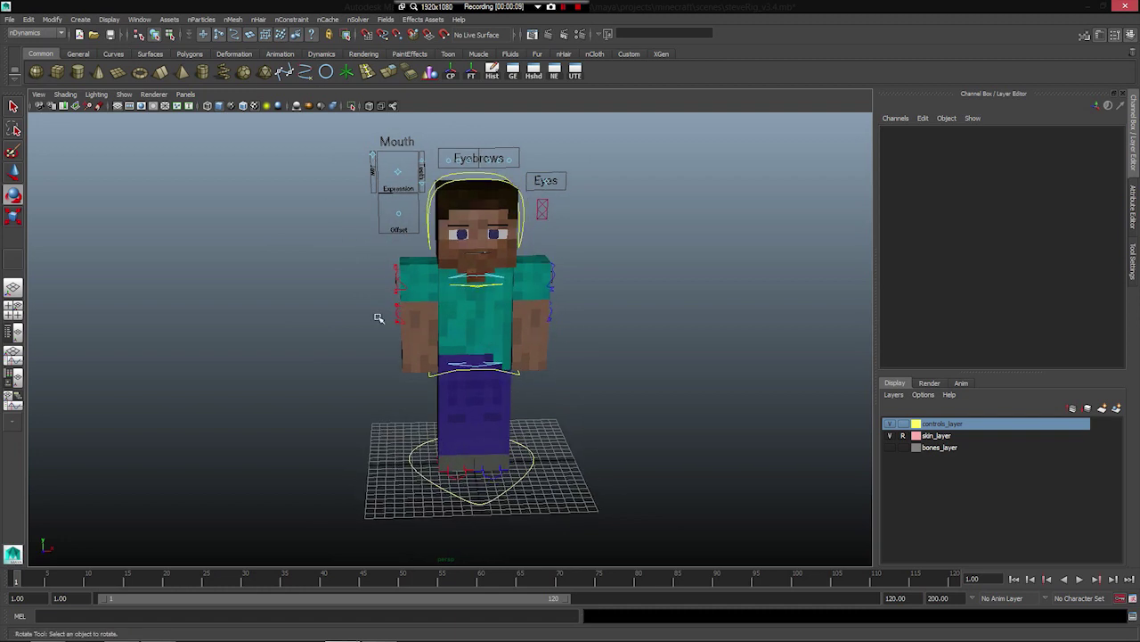
pyautogui.keyDown('alt'); pyautogui.moveTo(435, 442); pyautogui.dragTo(435, 392); pyautogui.keyUp('alt')
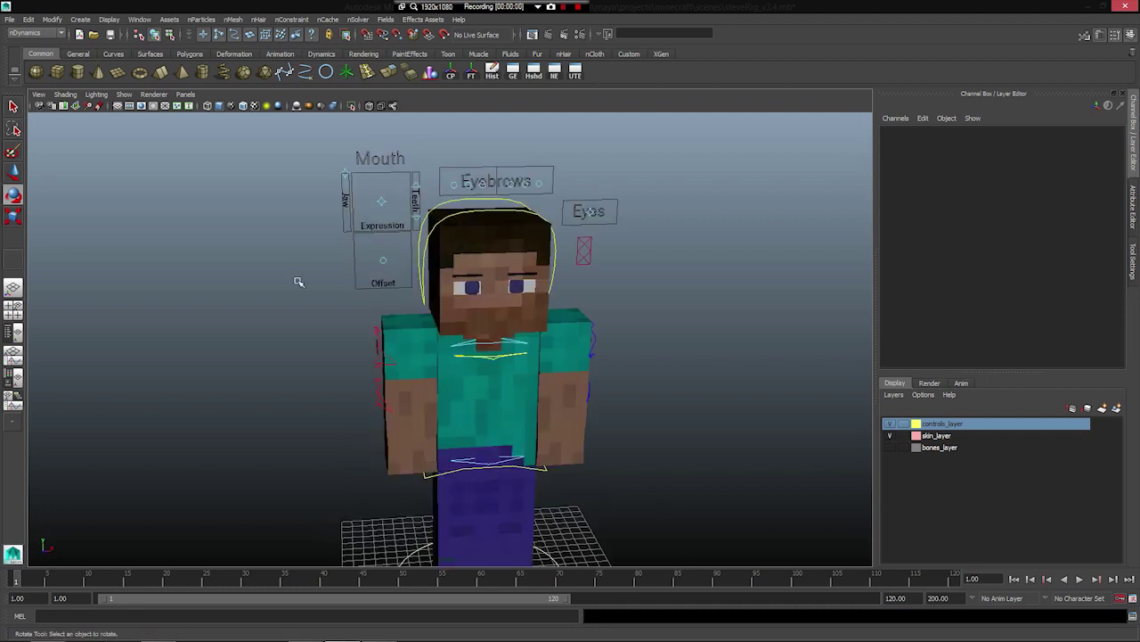
pyautogui.keyDown('alt'); pyautogui.moveTo(321, 302); pyautogui.dragTo(349, 264); pyautogui.keyUp('alt')
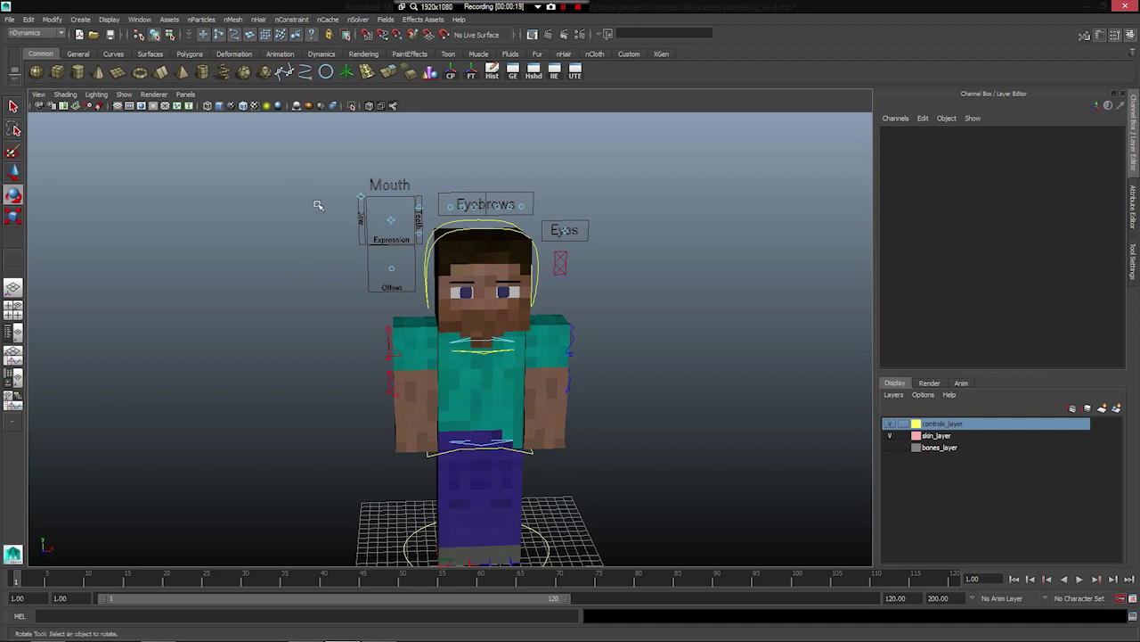
pyautogui.scroll(4, 343, 319)
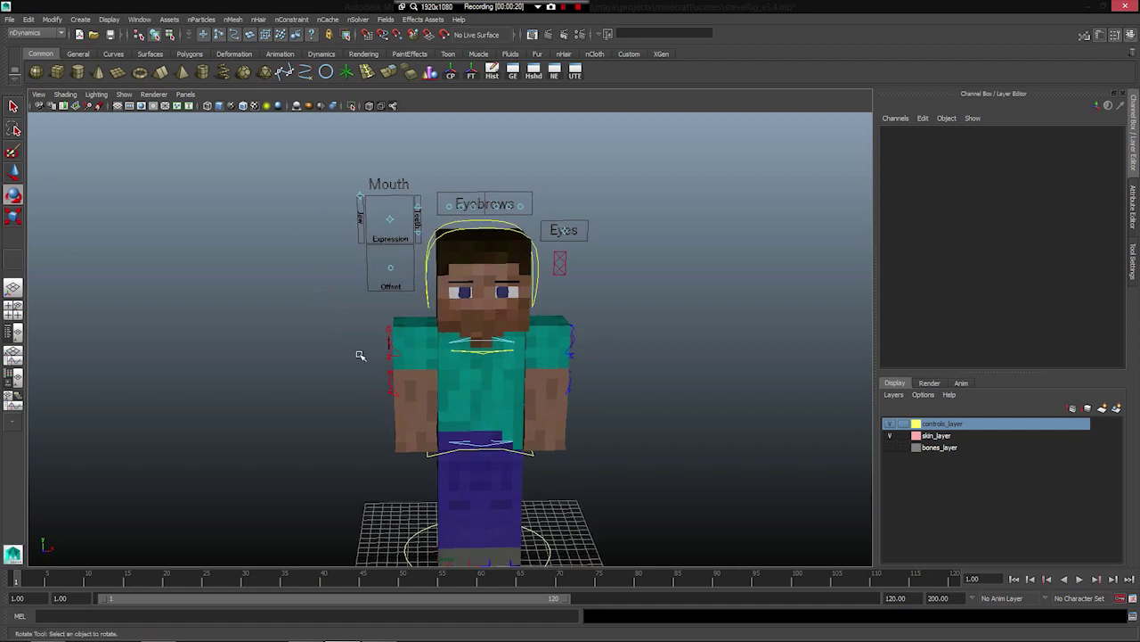
pyautogui.moveTo(365, 351)
pyautogui.keyDown('alt'); pyautogui.mouseDown()
pyautogui.moveTo(377, 372)
pyautogui.moveTo(368, 367)
pyautogui.mouseUp(); pyautogui.keyUp('alt')
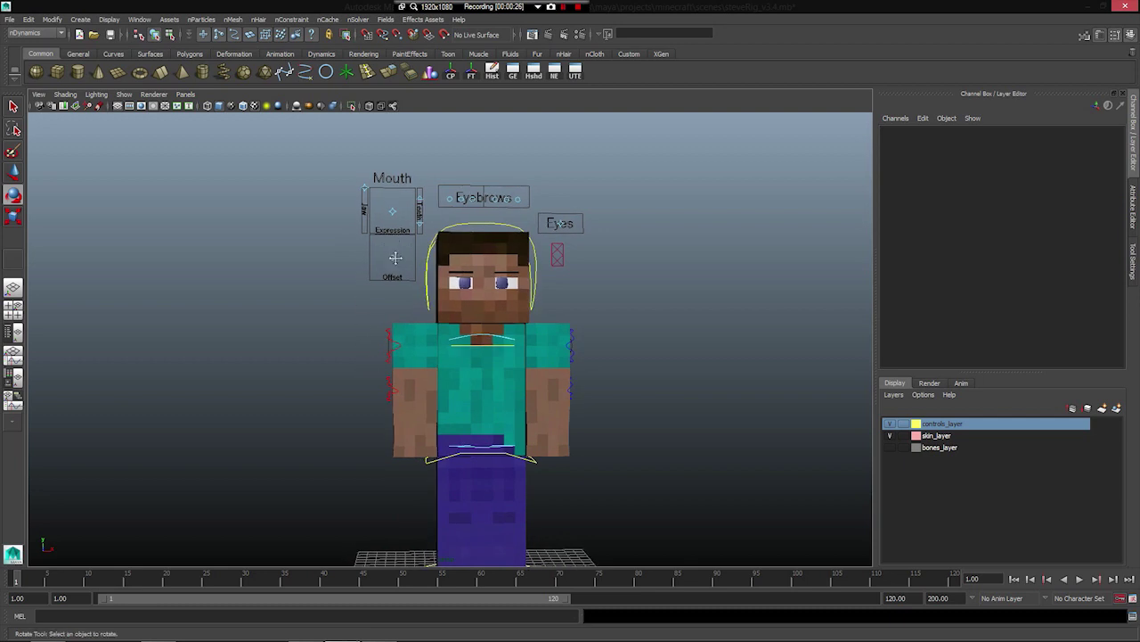
pyautogui.keyDown('alt'); pyautogui.moveTo(554, 220); pyautogui.dragTo(549, 259, button='middle'); pyautogui.keyUp('alt')
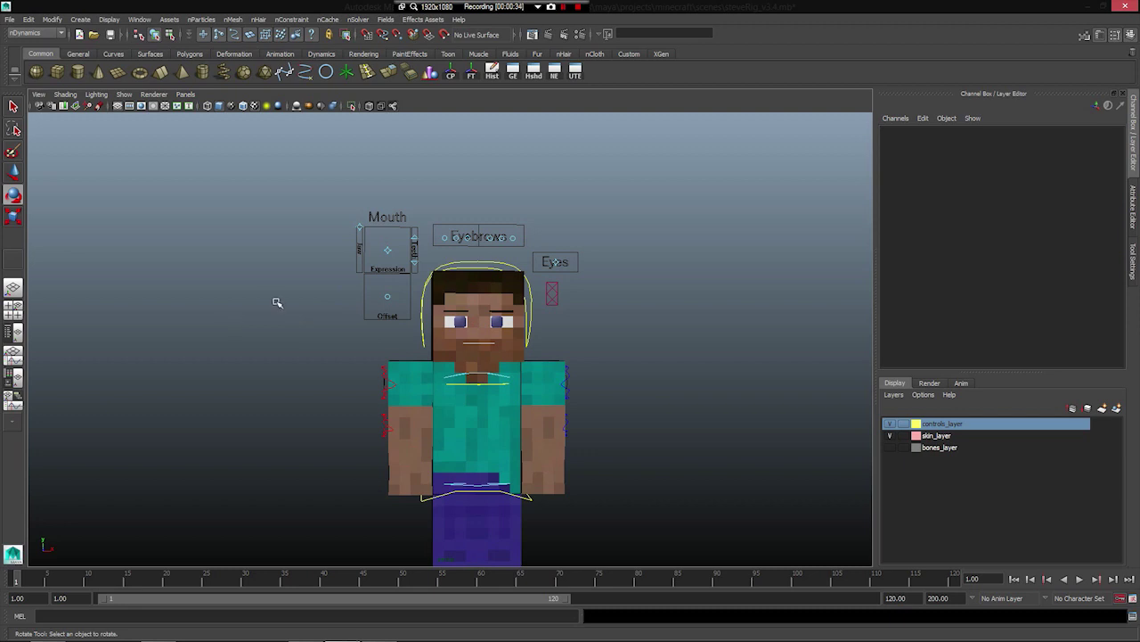
pyautogui.scroll(-2, 320, 312)
pyautogui.keyDown('alt'); pyautogui.moveTo(321, 314); pyautogui.dragTo(339, 331); pyautogui.keyUp('alt')
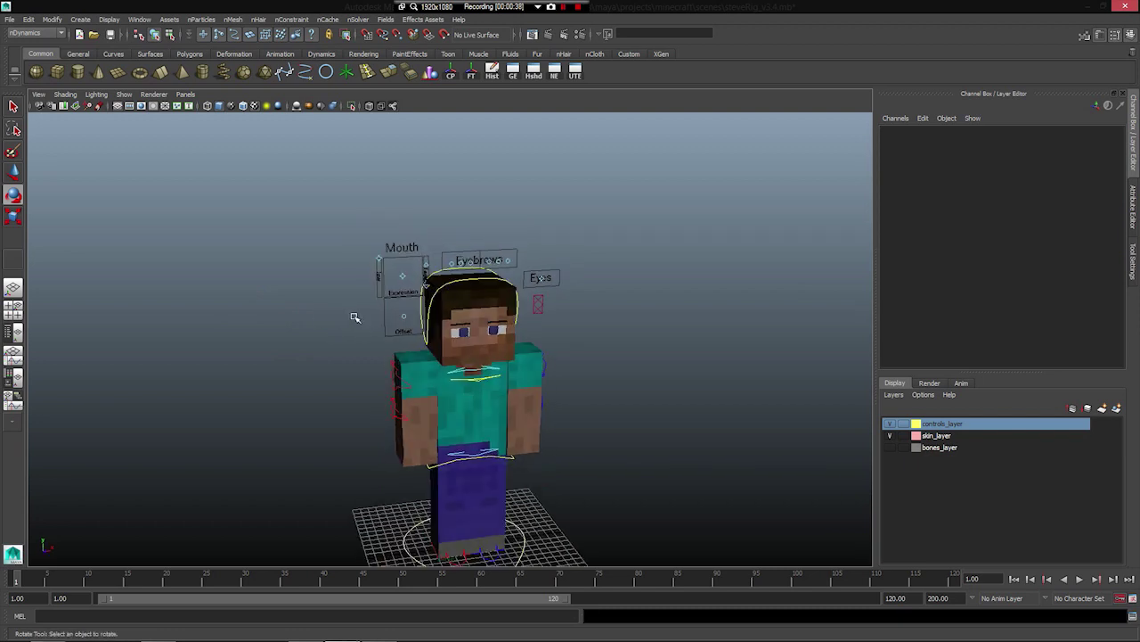
pyautogui.scroll(2, 382, 346)
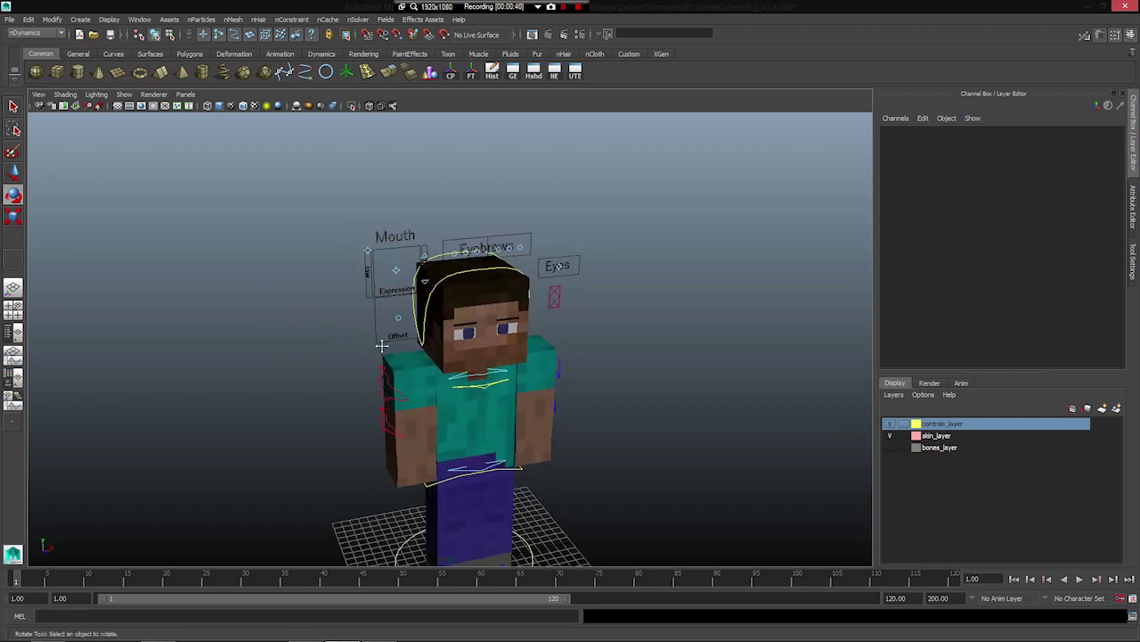
pyautogui.keyDown('alt'); pyautogui.moveTo(381, 345); pyautogui.dragTo(492, 337); pyautogui.keyUp('alt')
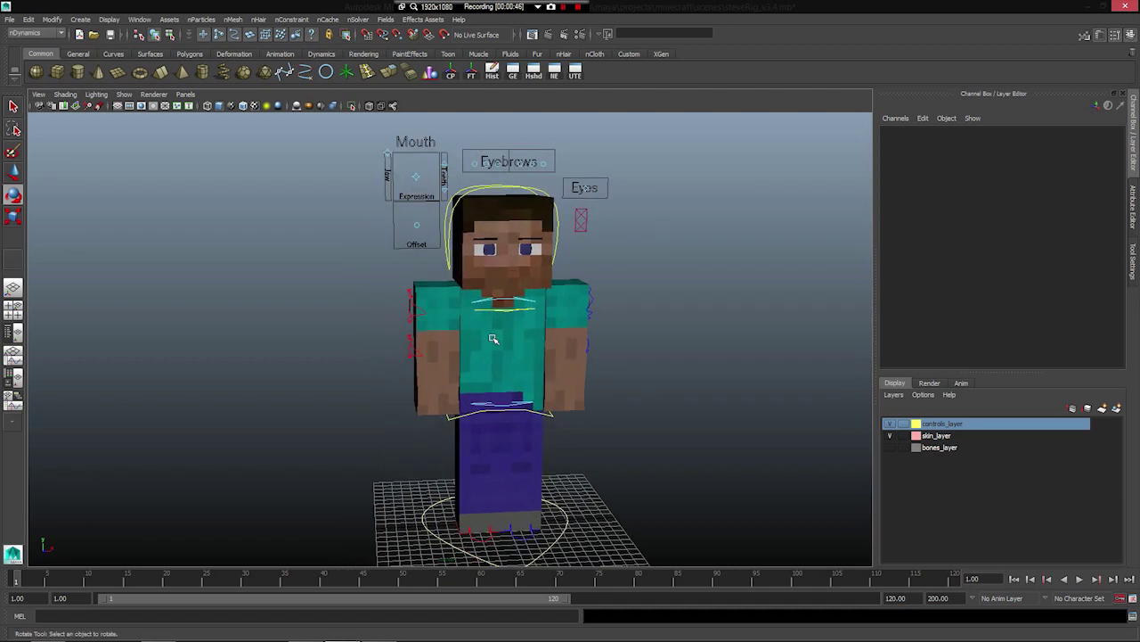
# - Select the character's body mesh, turn on bones_layer to show the skeleton, and clear the selection
pyautogui.click(492, 337)
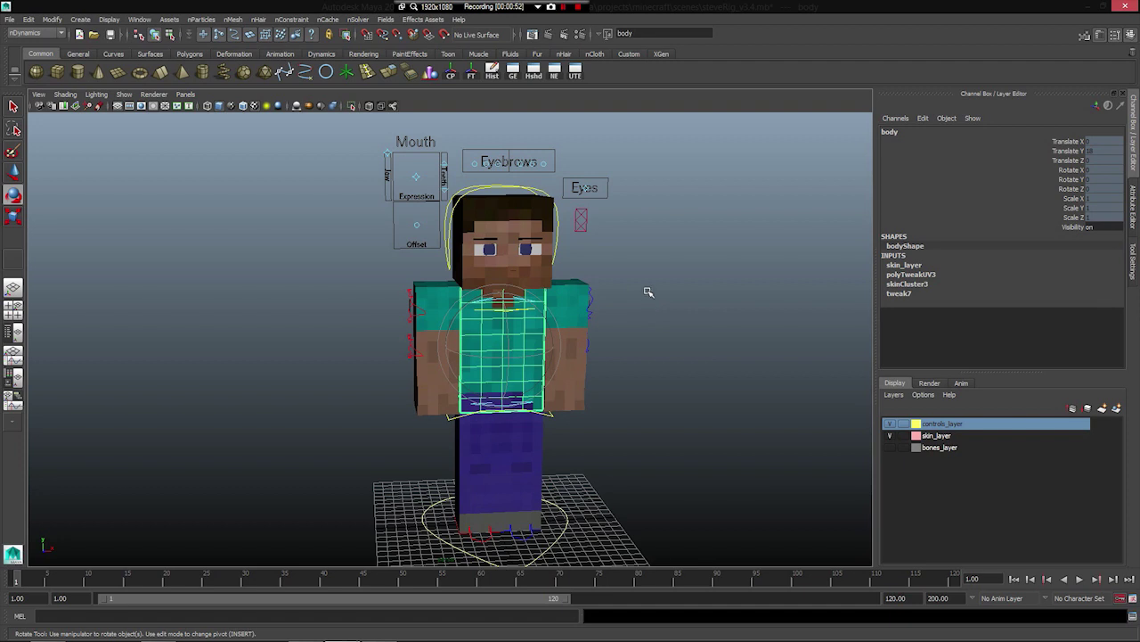
pyautogui.scroll(2, 339, 287)
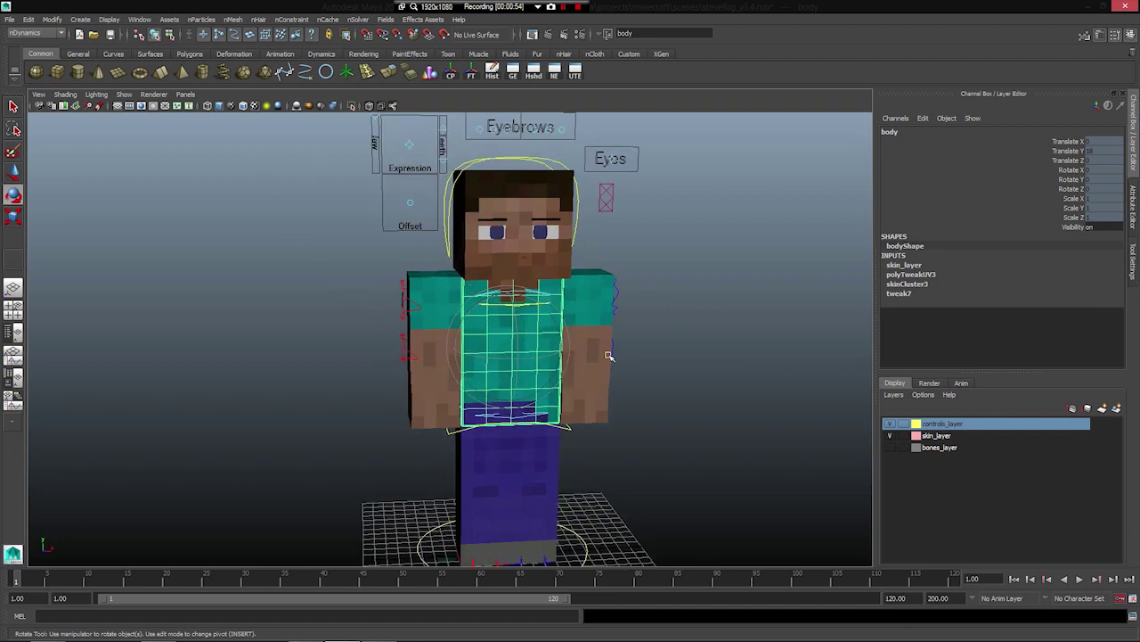
pyautogui.click(889, 446)
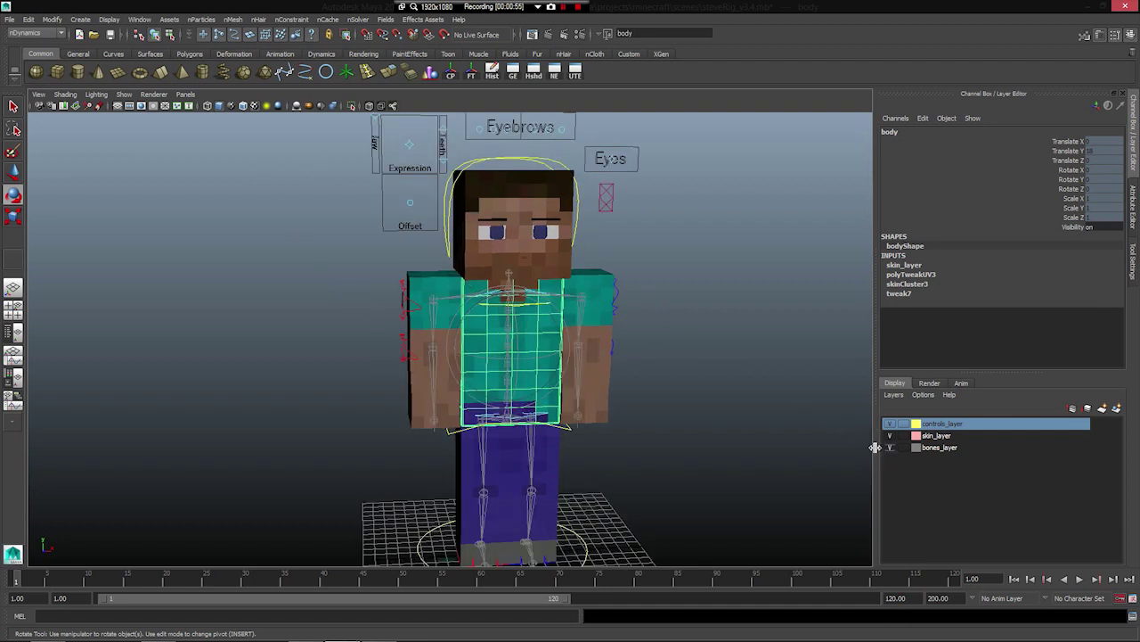
pyautogui.click(615, 304)
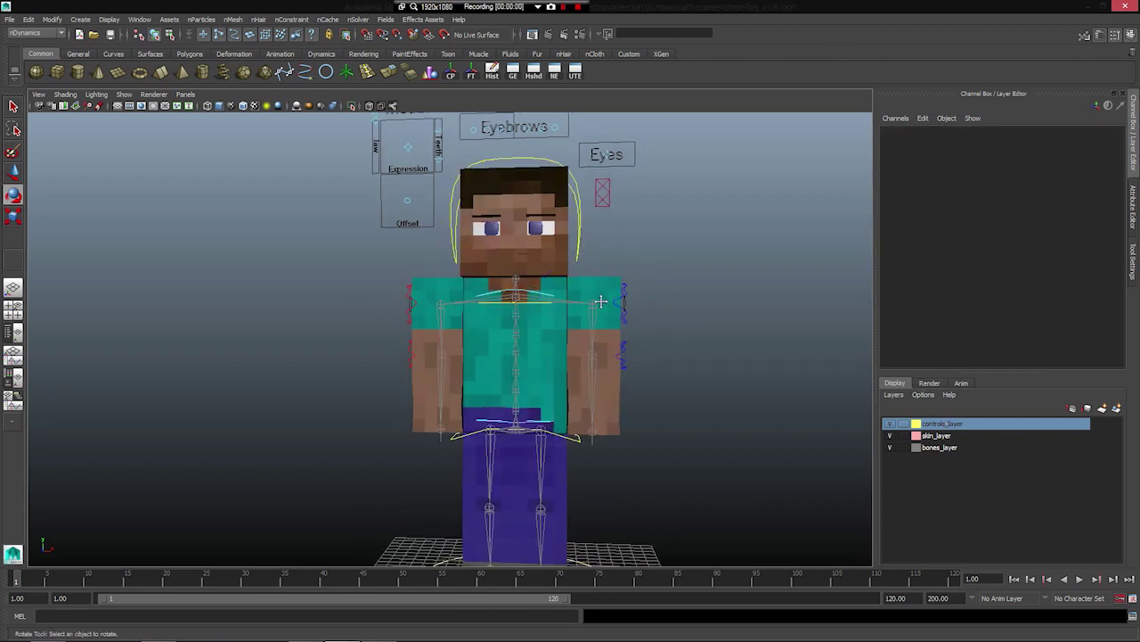
pyautogui.keyDown('alt'); pyautogui.moveTo(602, 302); pyautogui.dragTo(565, 331, button='middle'); pyautogui.keyUp('alt')
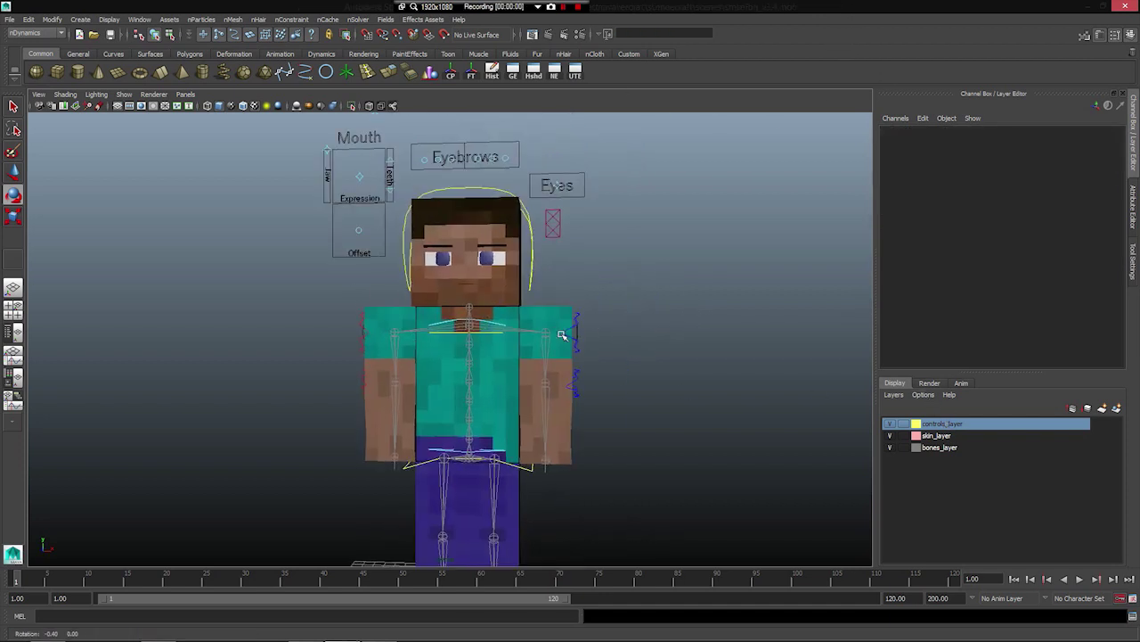
# - Toggle the visibility of skin_layer and controls_layer off and back on, and hide bones_layer
pyautogui.click(944, 435)
pyautogui.click(946, 448)
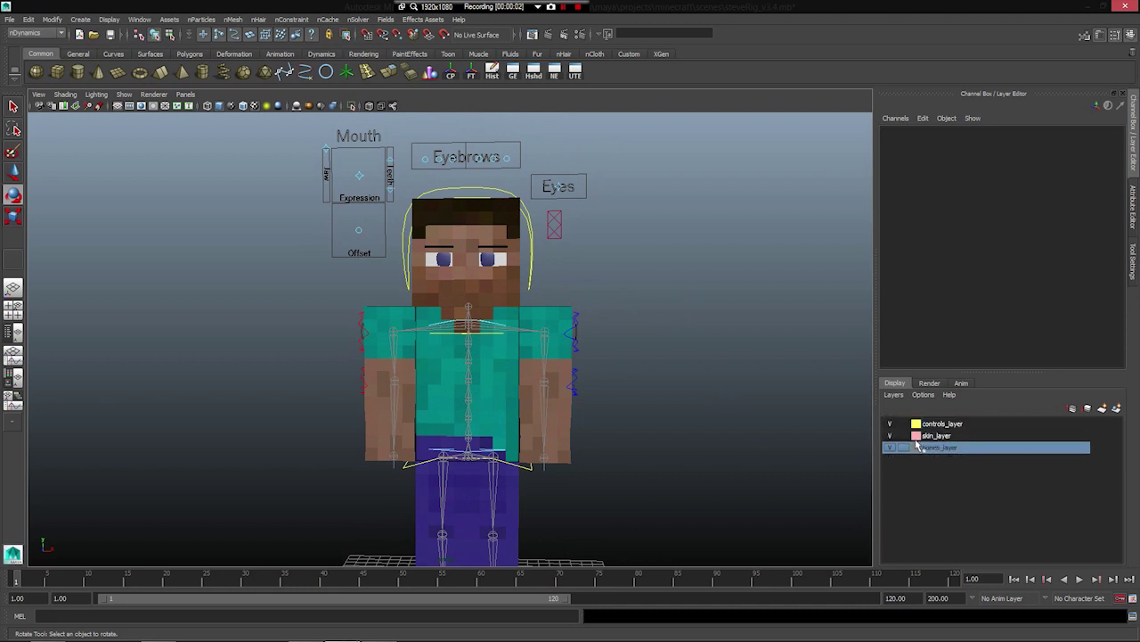
pyautogui.click(890, 436)
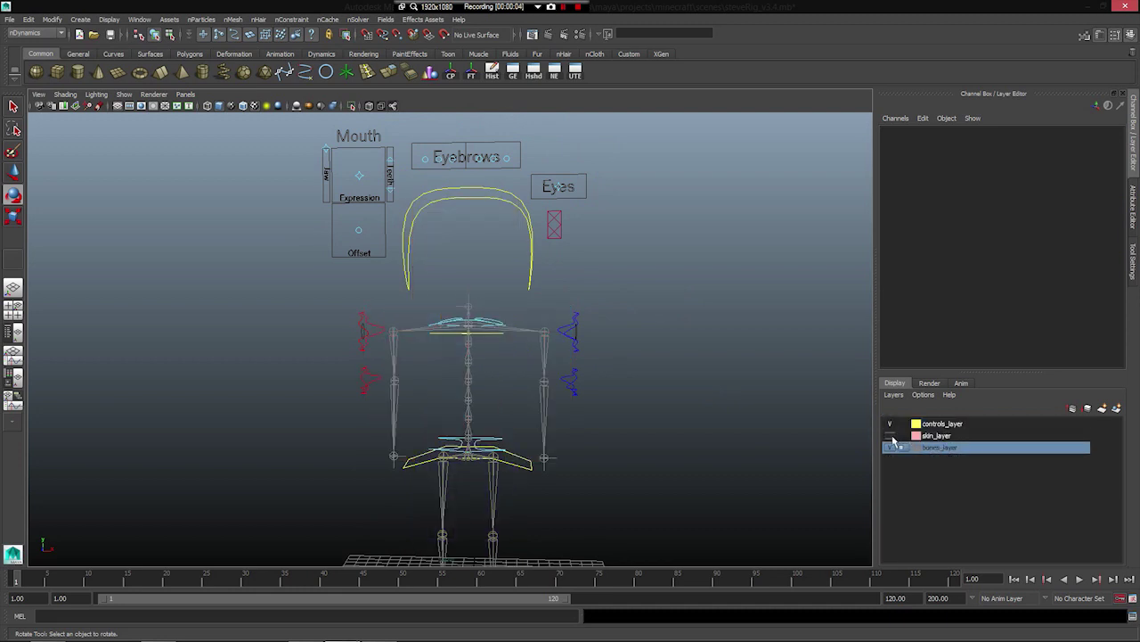
pyautogui.click(891, 436)
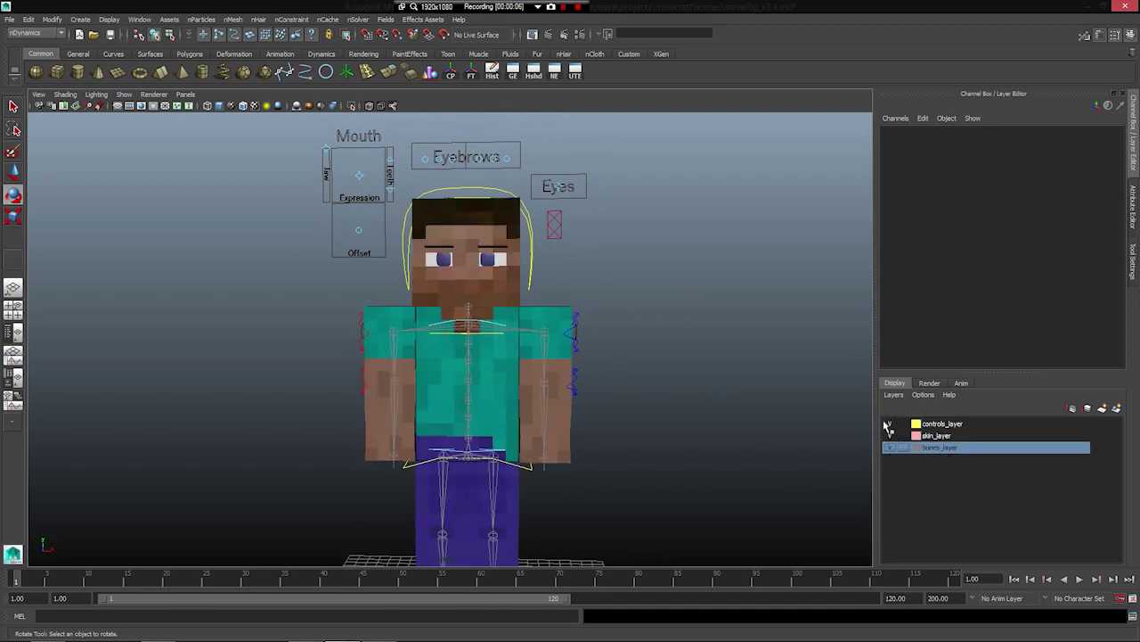
pyautogui.click(890, 424)
pyautogui.click(890, 424)
pyautogui.click(890, 446)
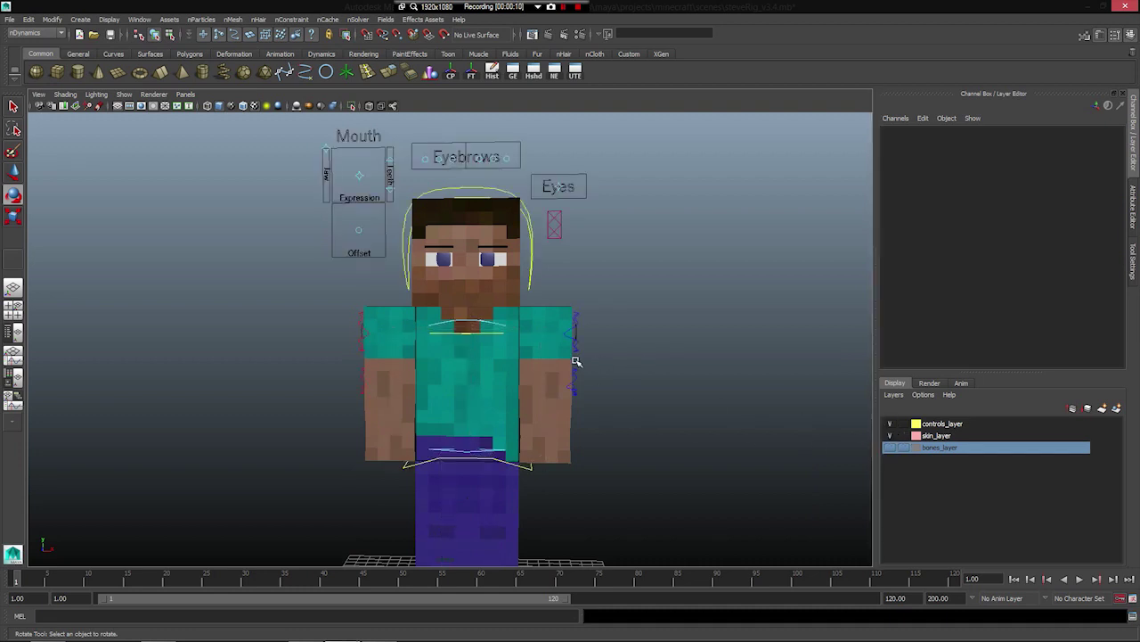
# - Set skin_layer to reference display mode so the character's skin meshes cannot be selected
pyautogui.scroll(-2, 556, 361)
pyautogui.click(903, 435)
pyautogui.click(903, 435)
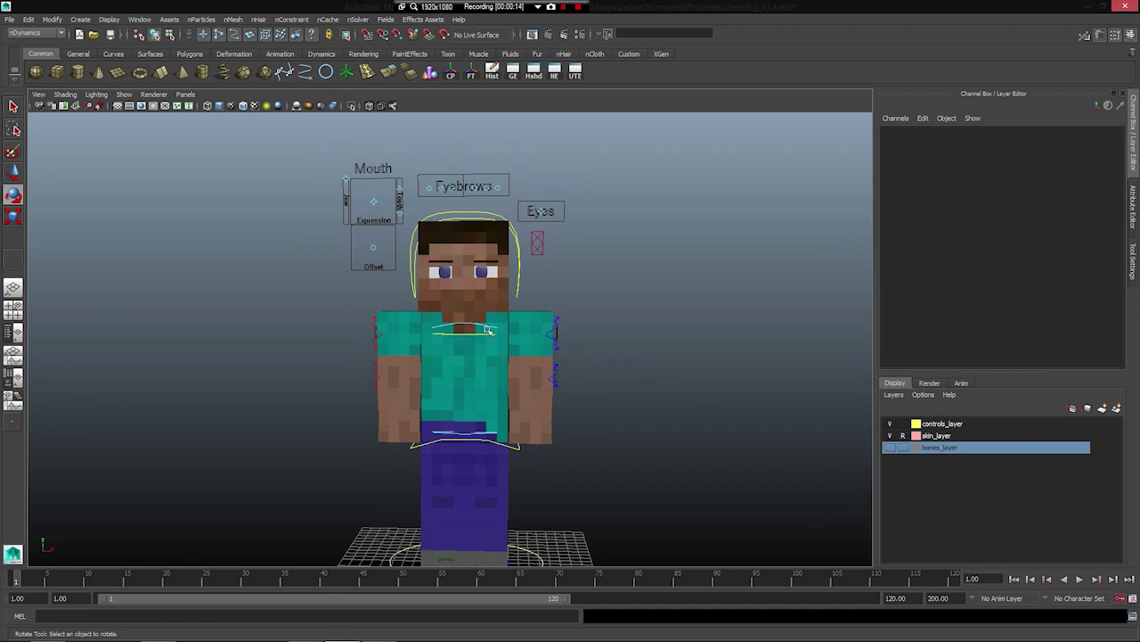
# - Hide controls_layer to view the character without its rig controls, and turn the layer back on
pyautogui.scroll(2, 493, 348)
pyautogui.click(890, 423)
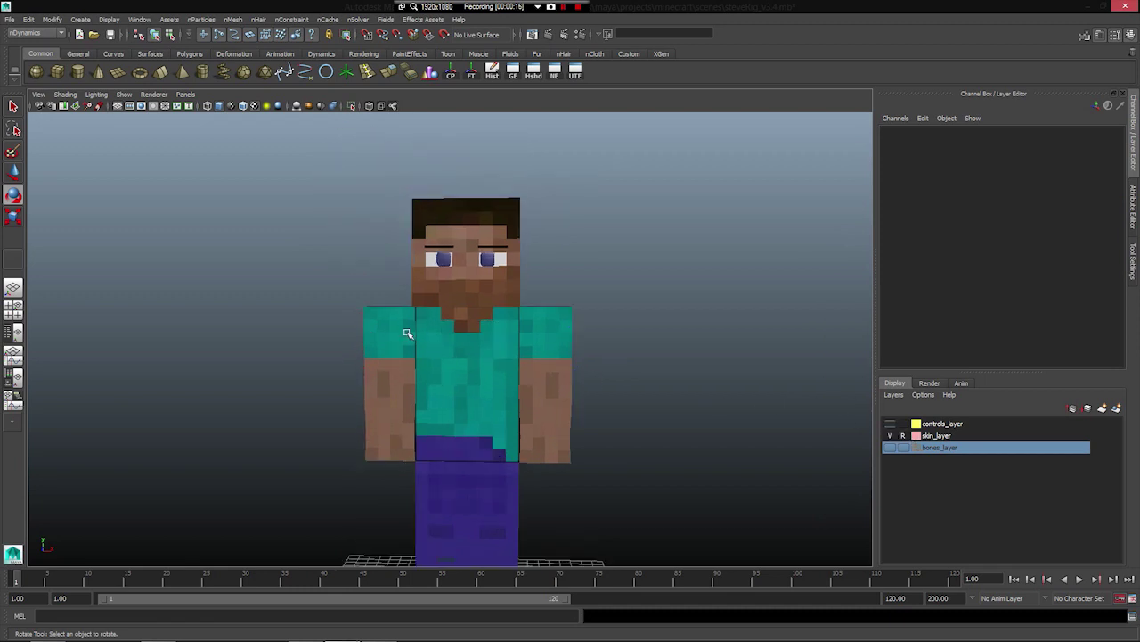
pyautogui.keyDown('alt'); pyautogui.moveTo(331, 294); pyautogui.dragTo(329, 303); pyautogui.keyUp('alt')
pyautogui.scroll(-2, 337, 295)
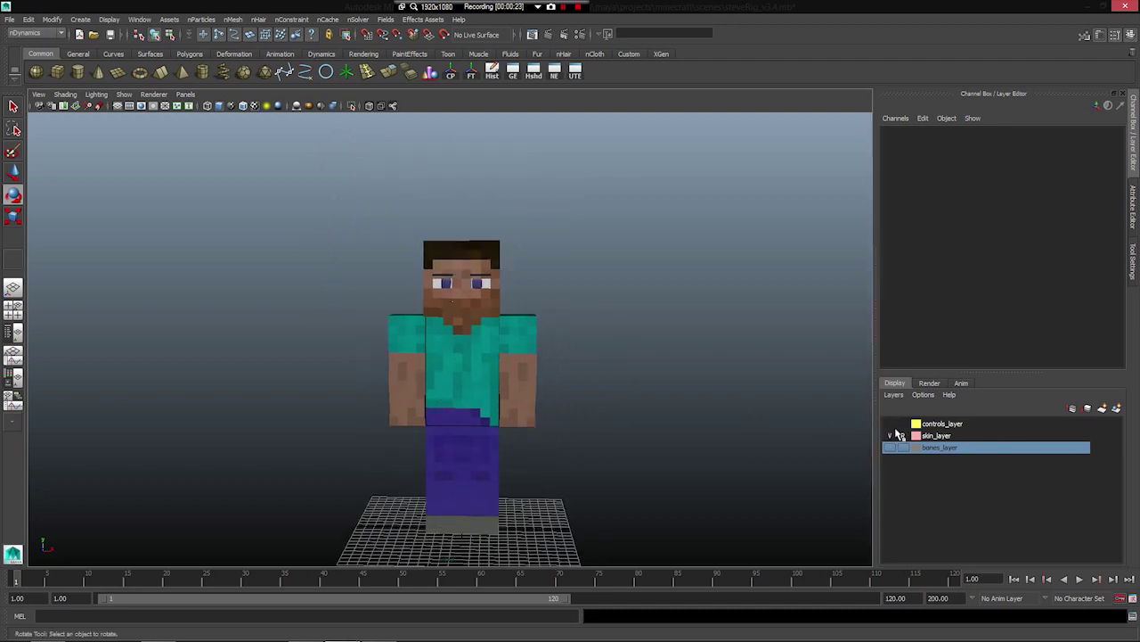
pyautogui.click(890, 423)
pyautogui.scroll(3, 481, 347)
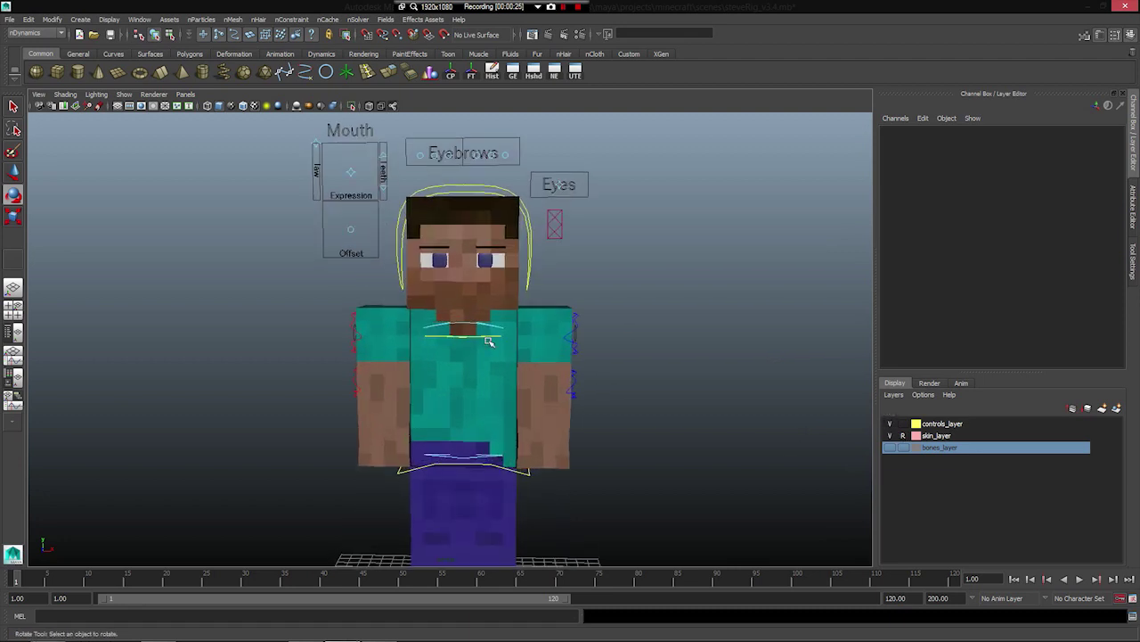
# - Bring up the Hypershade, select the skin_lambert material and show the attributes of its color file texture
pyautogui.press('e')
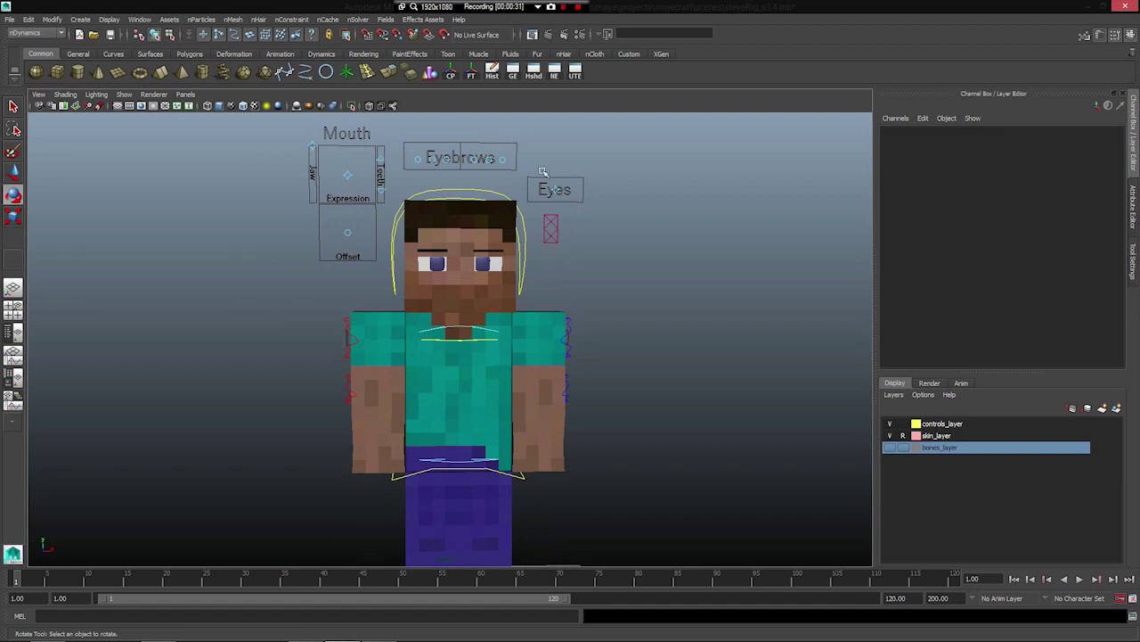
pyautogui.moveTo(0, 142); pyautogui.dragTo(330, 116)
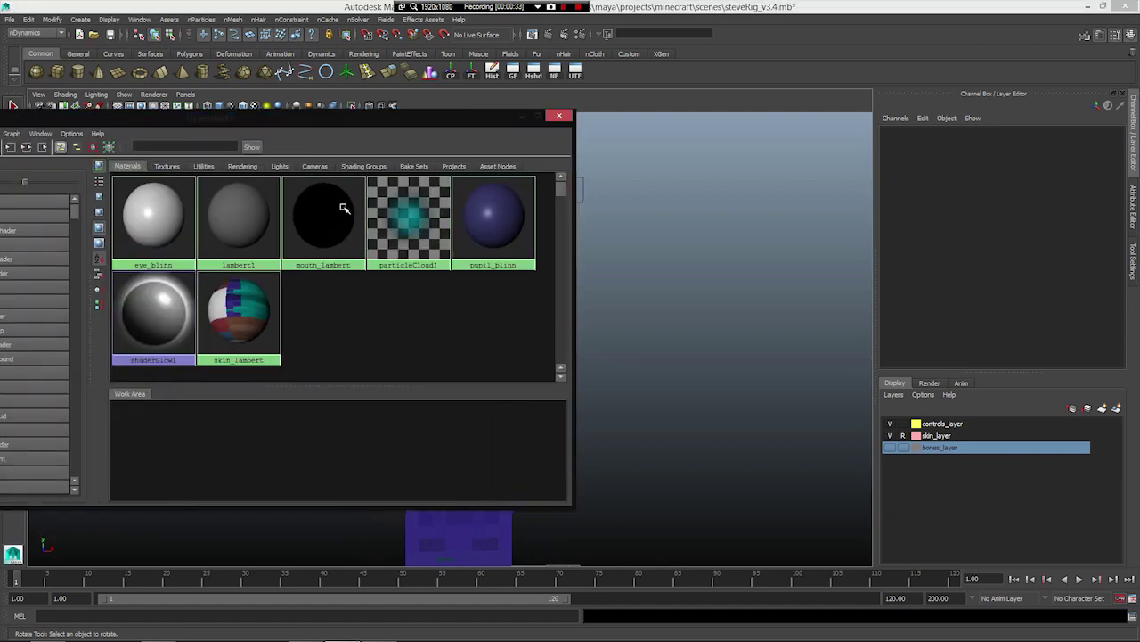
pyautogui.click(278, 305)
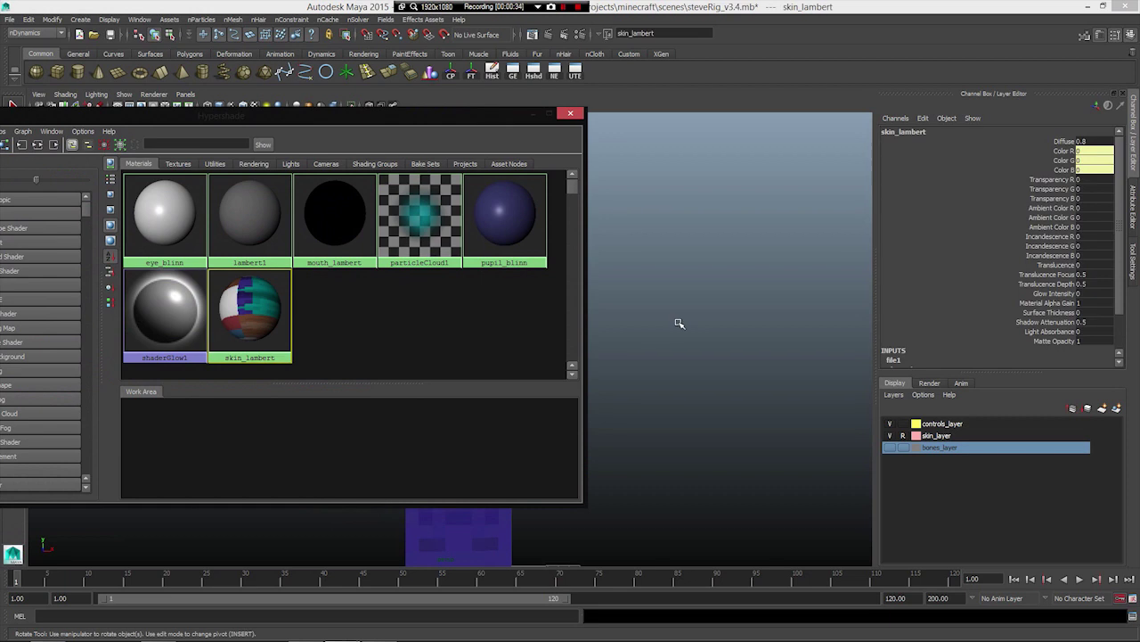
pyautogui.click(1133, 218)
pyautogui.click(1098, 265)
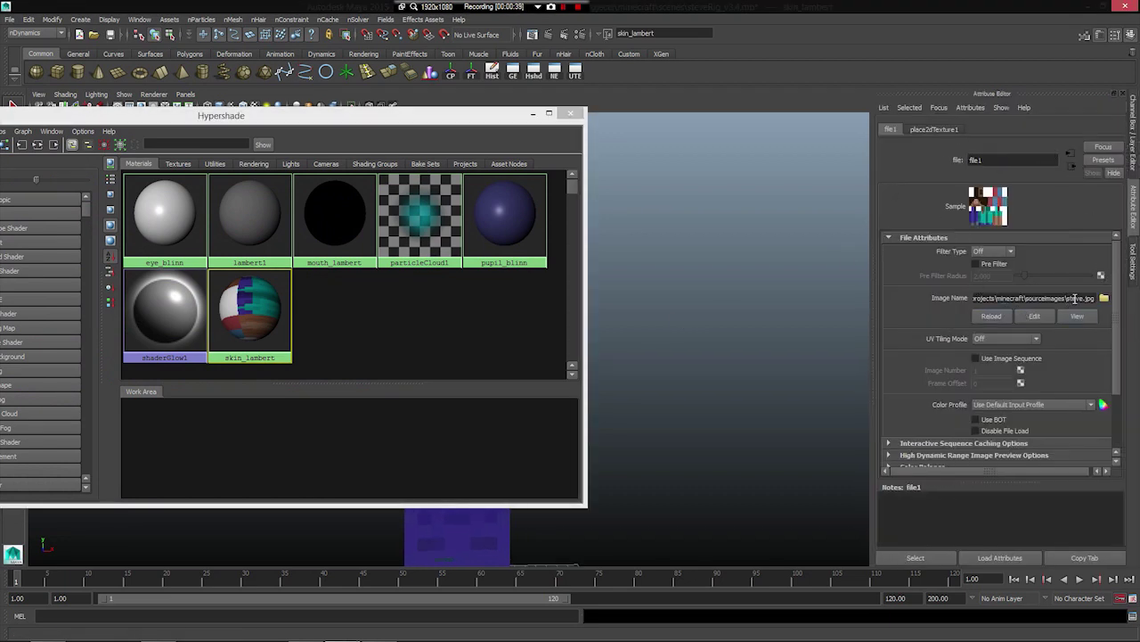
# - Browse the sourceimages folder for skin texture images and close the file browser without choosing one
pyautogui.click(1065, 299)
pyautogui.click(1104, 300)
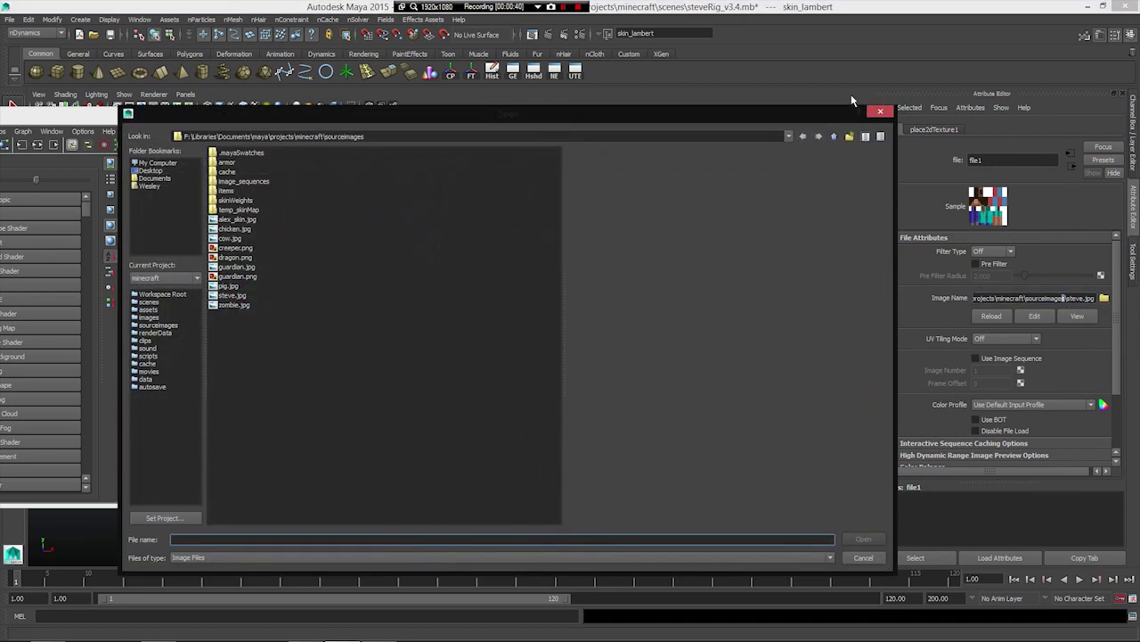
pyautogui.press('Escape')
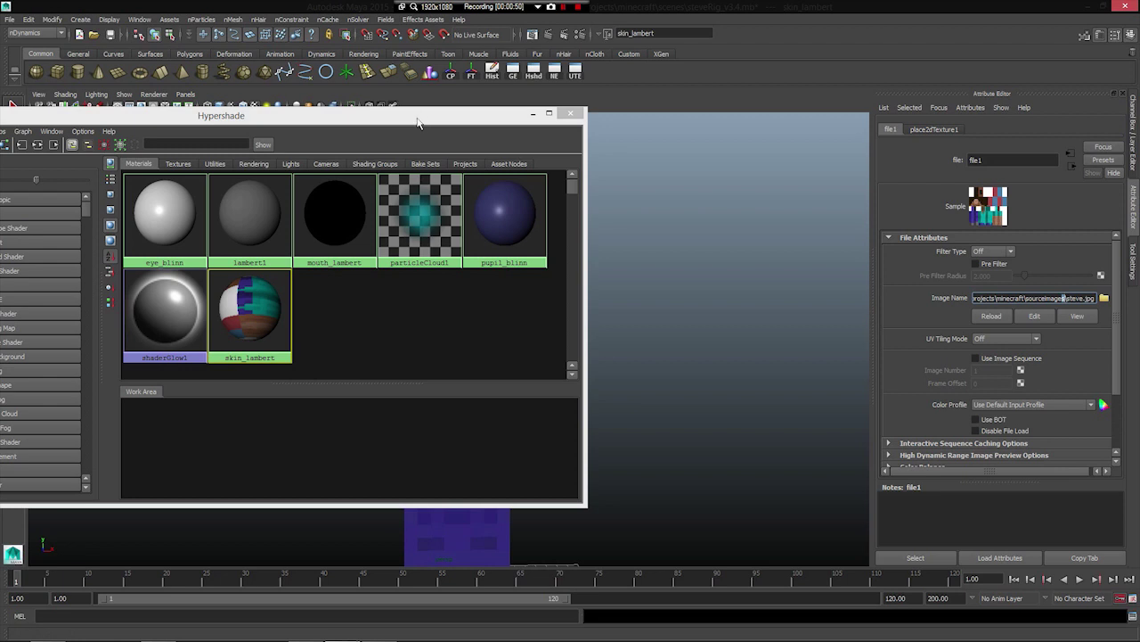
# - Select the pupil_blinn material and move the Hypershade aside to uncover the character's face
pyautogui.moveTo(418, 120); pyautogui.dragTo(406, 128)
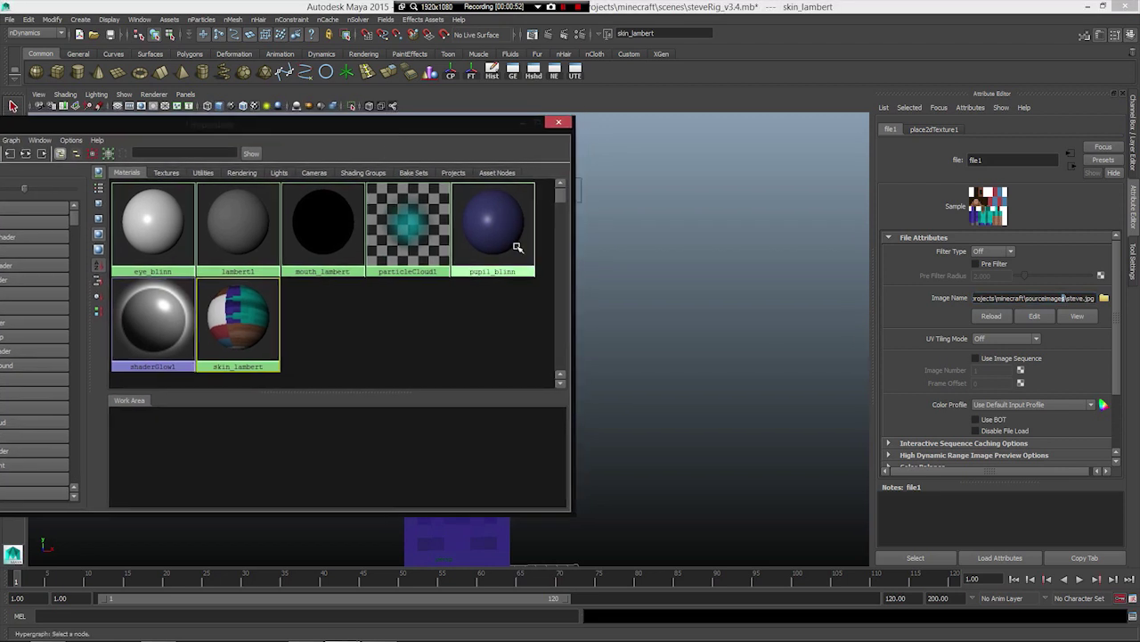
pyautogui.click(497, 219)
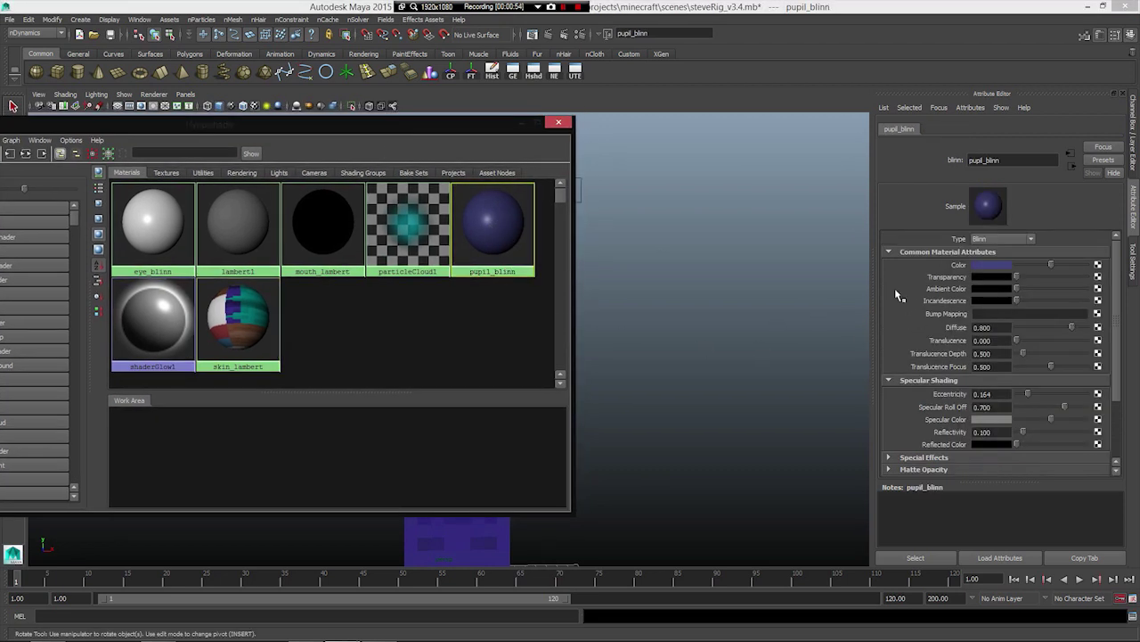
pyautogui.moveTo(417, 124); pyautogui.dragTo(0, 159)
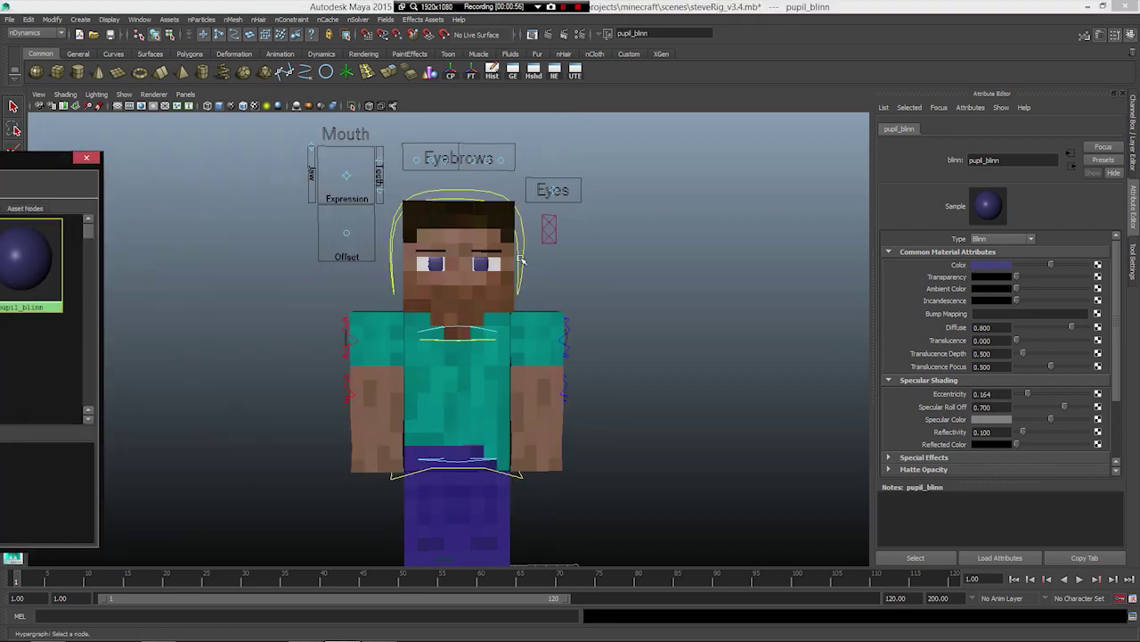
# - Try a red color on pupil_blinn with hue 0 and saturation 0.742, and undo the color changes
pyautogui.click(991, 265)
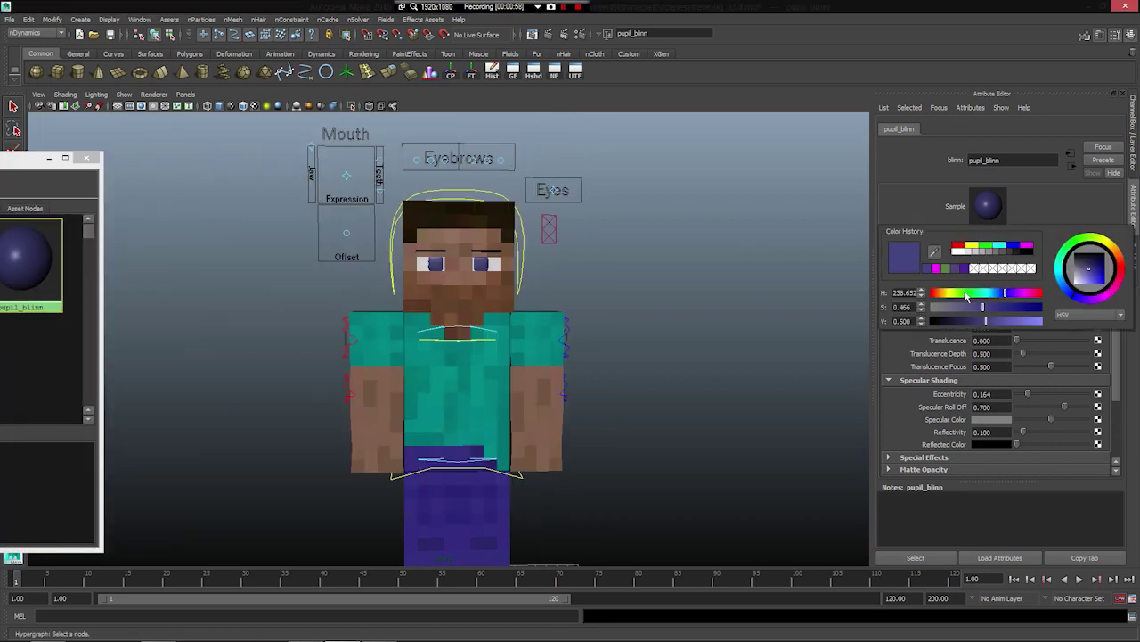
pyautogui.moveTo(965, 294); pyautogui.dragTo(924, 275)
pyautogui.hotkey('ctrl', 'z')
pyautogui.click(1014, 306)
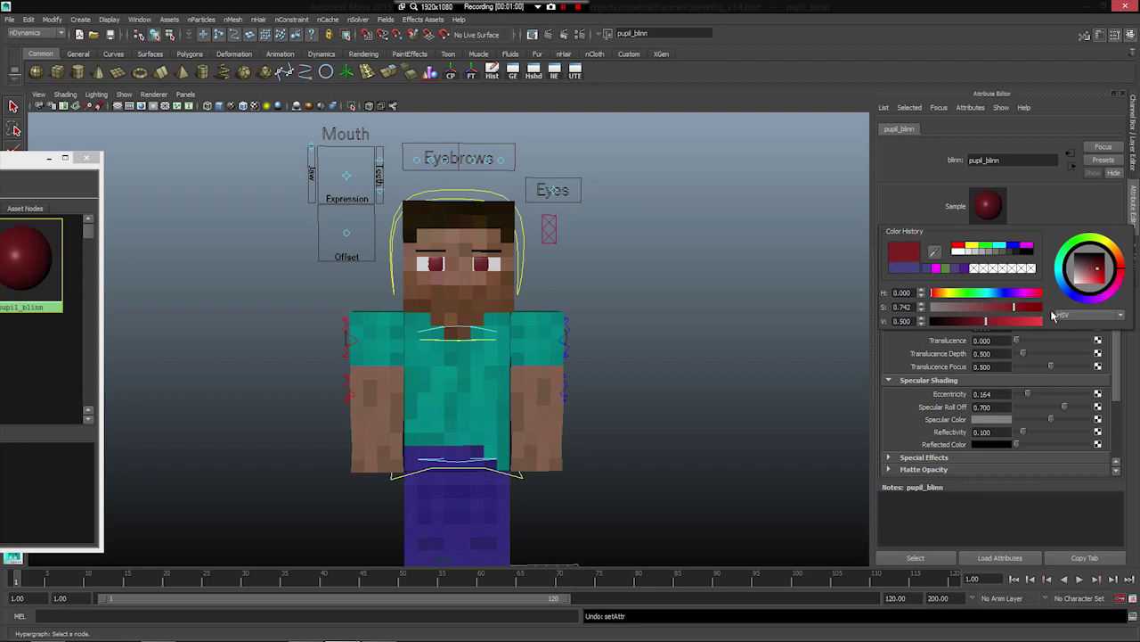
pyautogui.moveTo(1014, 306); pyautogui.dragTo(945, 303)
pyautogui.hotkey('ctrl', 'z')
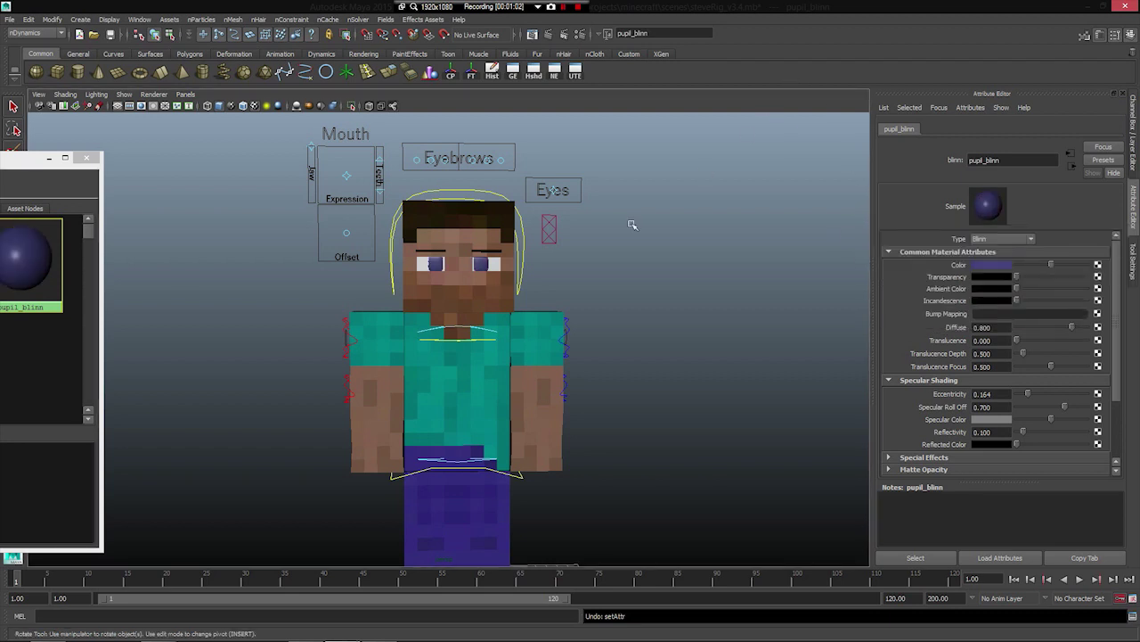
# - Close the Hypershade, select the head_attributes control beside the head and show its channels
pyautogui.click(87, 158)
pyautogui.moveTo(530, 217); pyautogui.dragTo(573, 243)
pyautogui.click(1132, 142)
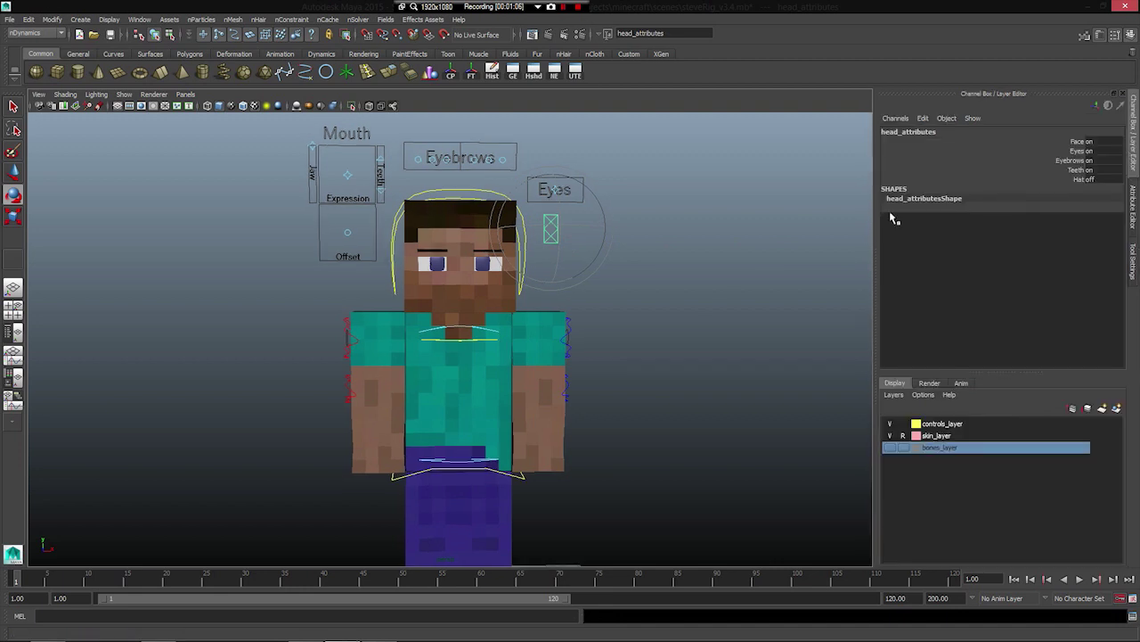
pyautogui.press('f')
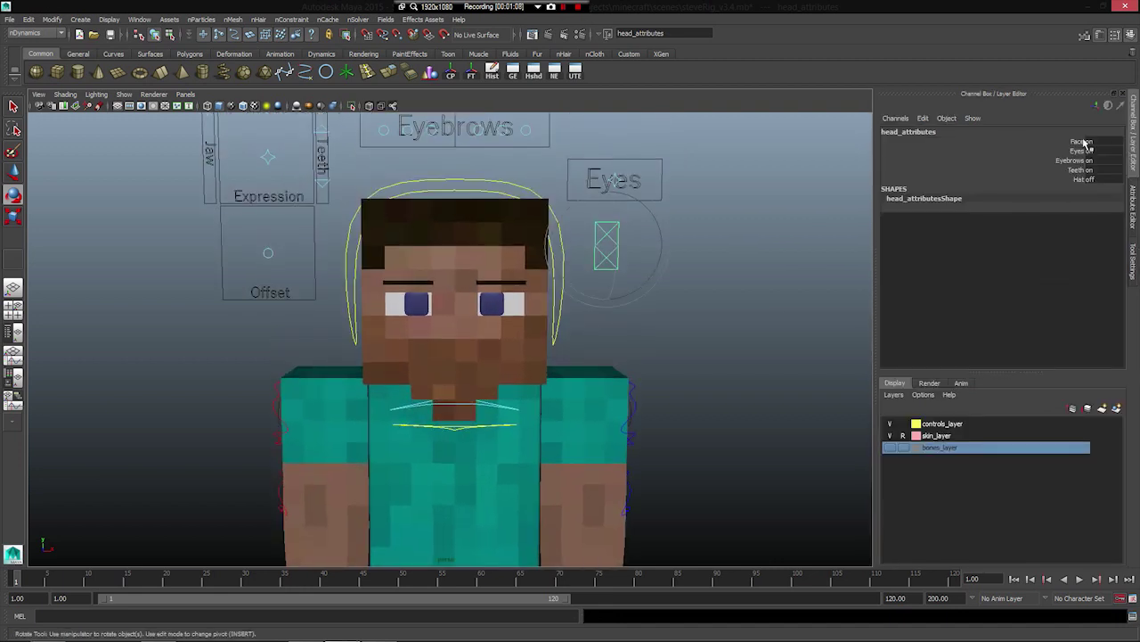
# - Try switching the Face attribute of head_attributes off and set it back to on
pyautogui.doubleClick(1105, 143)
pyautogui.keyDown('alt'); pyautogui.moveTo(445, 361); pyautogui.dragTo(512, 325); pyautogui.keyUp('alt')
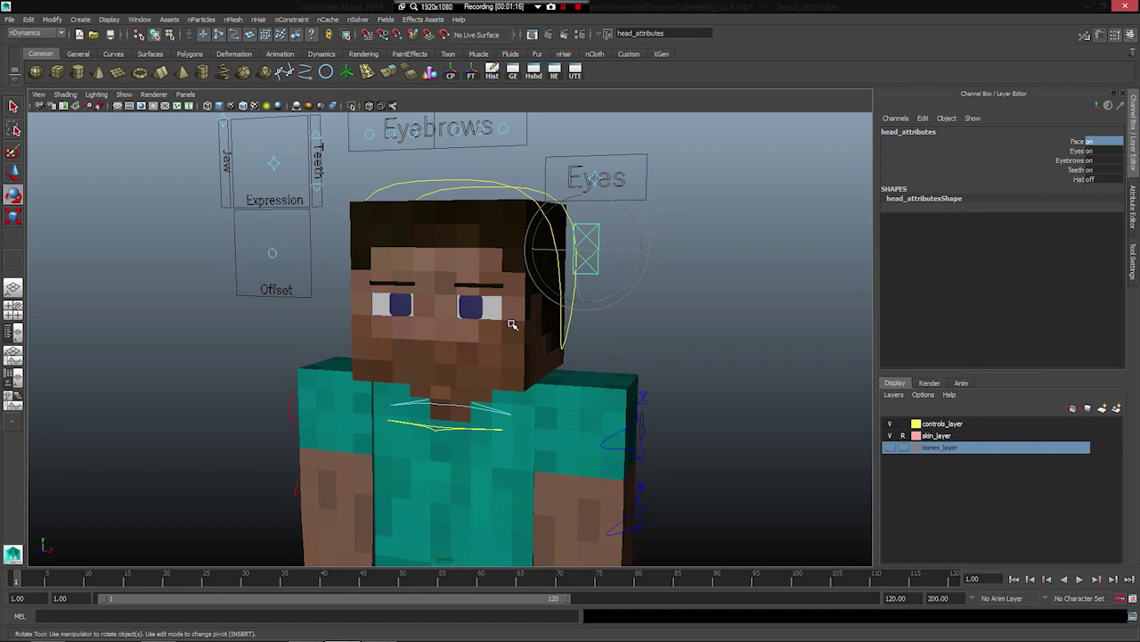
pyautogui.click(1097, 149)
pyautogui.click(1098, 142)
pyautogui.write('0')
pyautogui.press('Return')
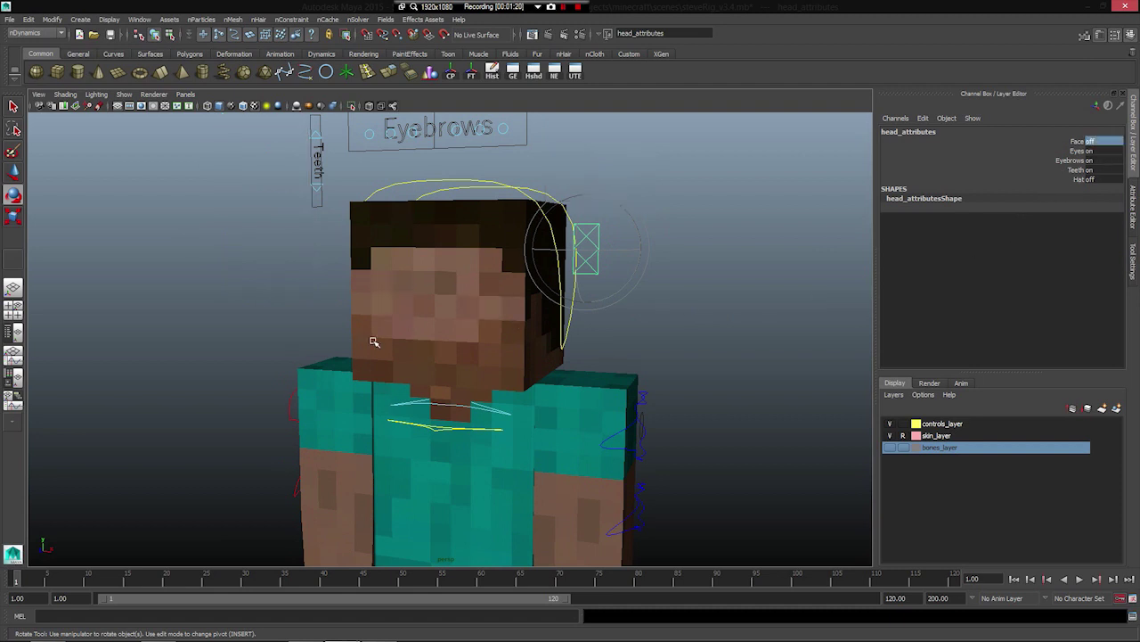
pyautogui.click(383, 361)
pyautogui.hotkey('ctrl', 'z')
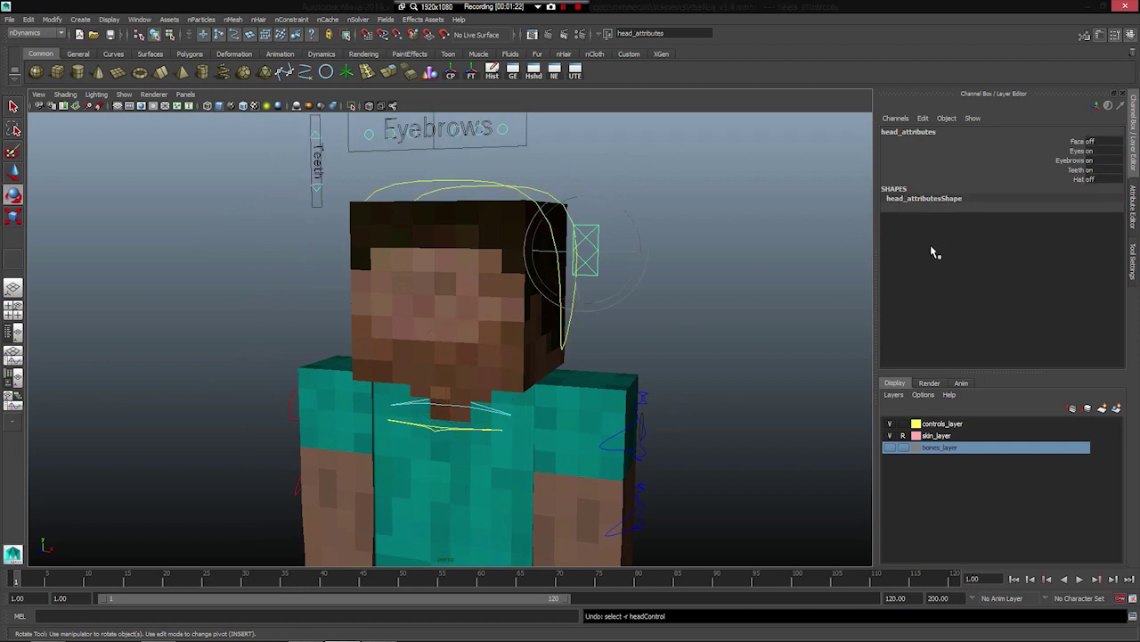
pyautogui.click(1102, 141)
pyautogui.write('1')
pyautogui.press('Tab')
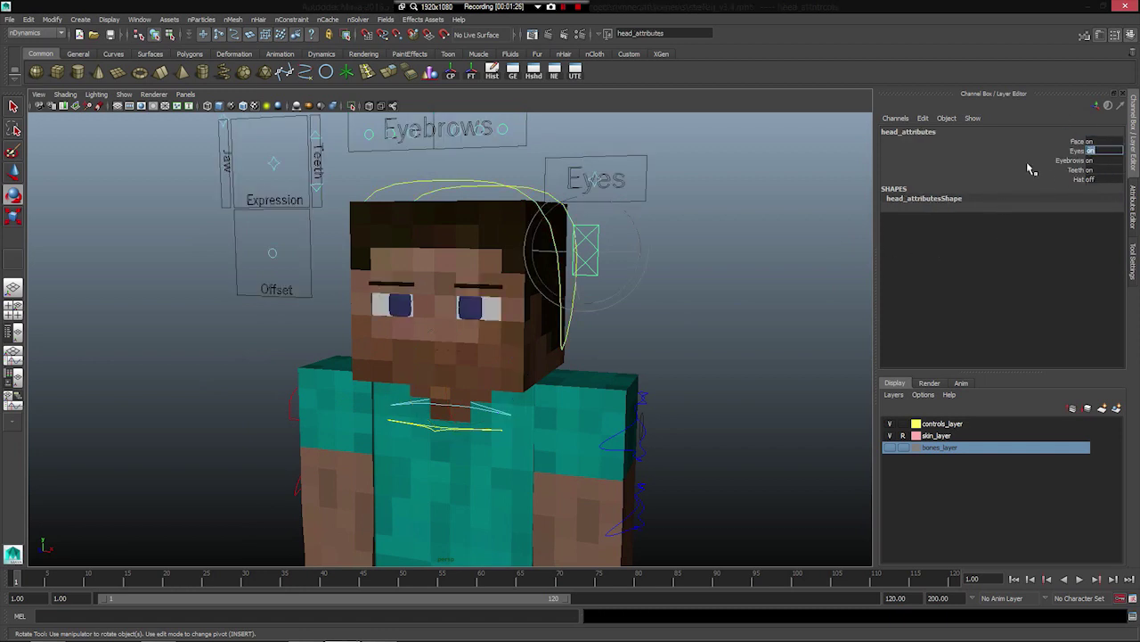
# - Try switching the Eyes attribute off and undo the change
pyautogui.write('0')
pyautogui.press('Return')
pyautogui.hotkey('ctrl', 'z')
# - Try switching the Eyebrows attribute off and restore it to on
pyautogui.click(1110, 168)
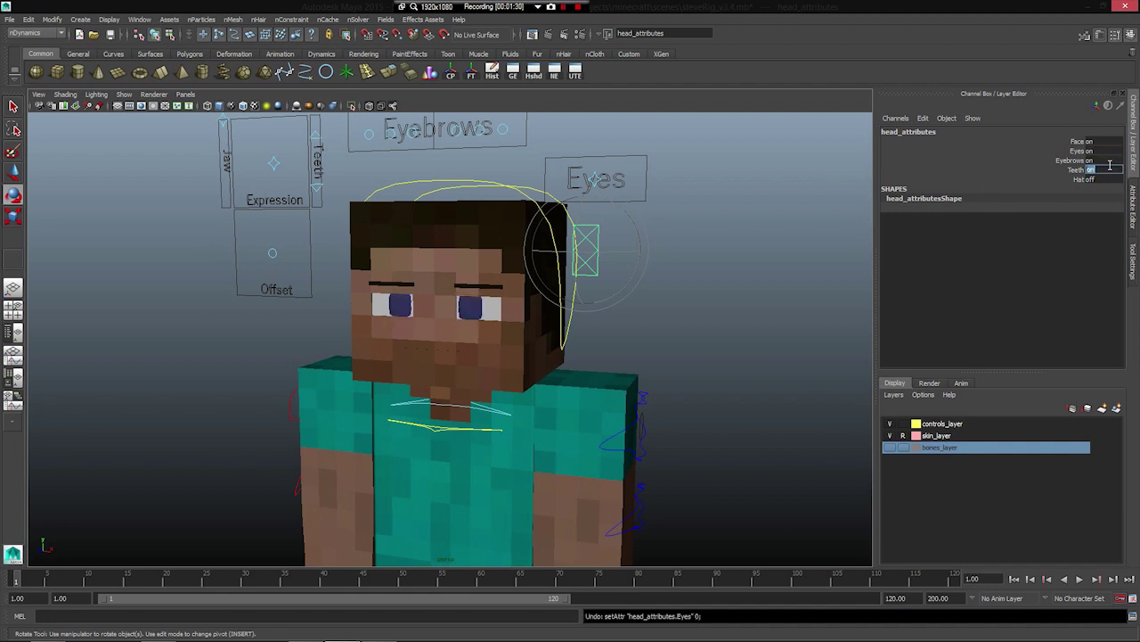
pyautogui.write('0')
pyautogui.press('Return')
pyautogui.click(1101, 160)
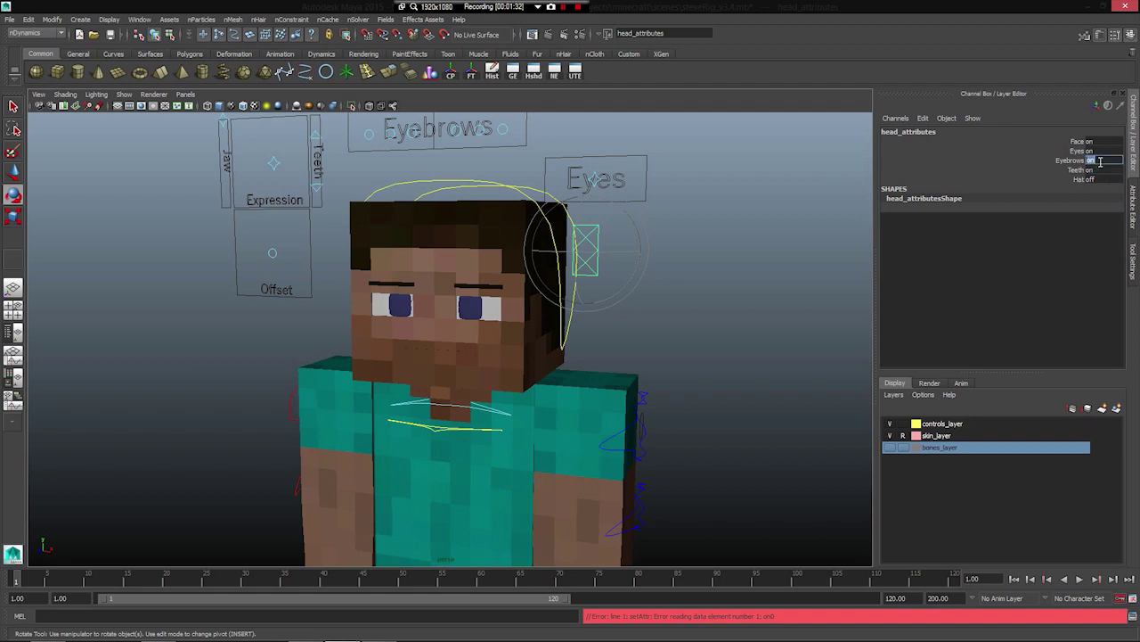
pyautogui.write('0')
pyautogui.press('Return')
pyautogui.write('1')
pyautogui.press('Return')
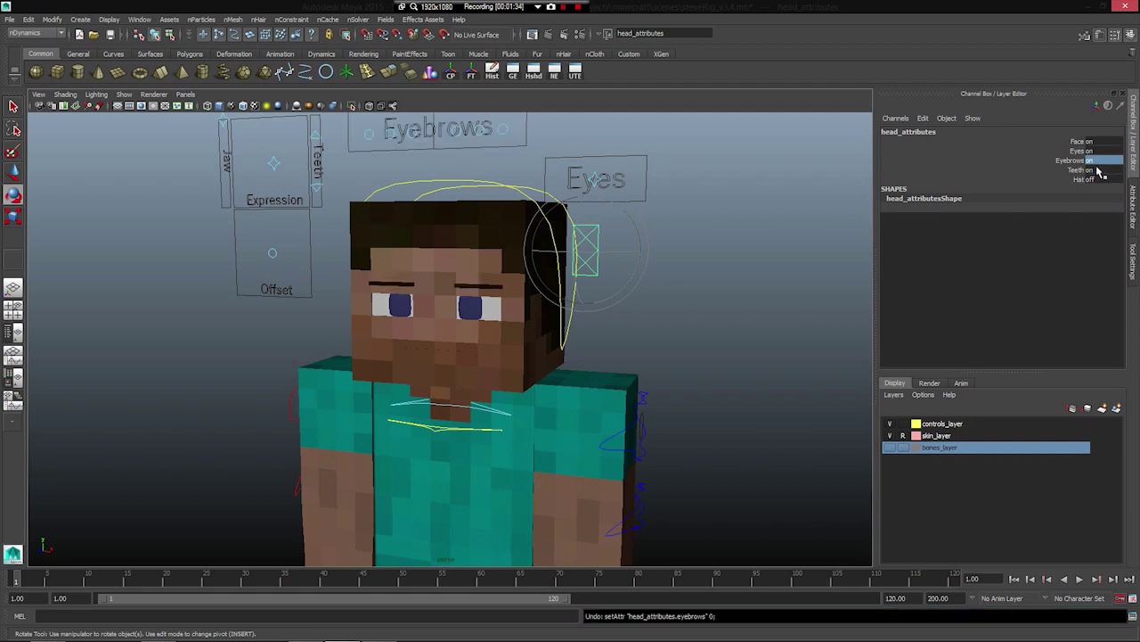
# - Try switching the Teeth attribute off and set it back to on
pyautogui.click(1097, 169)
pyautogui.write('0')
pyautogui.press('Return')
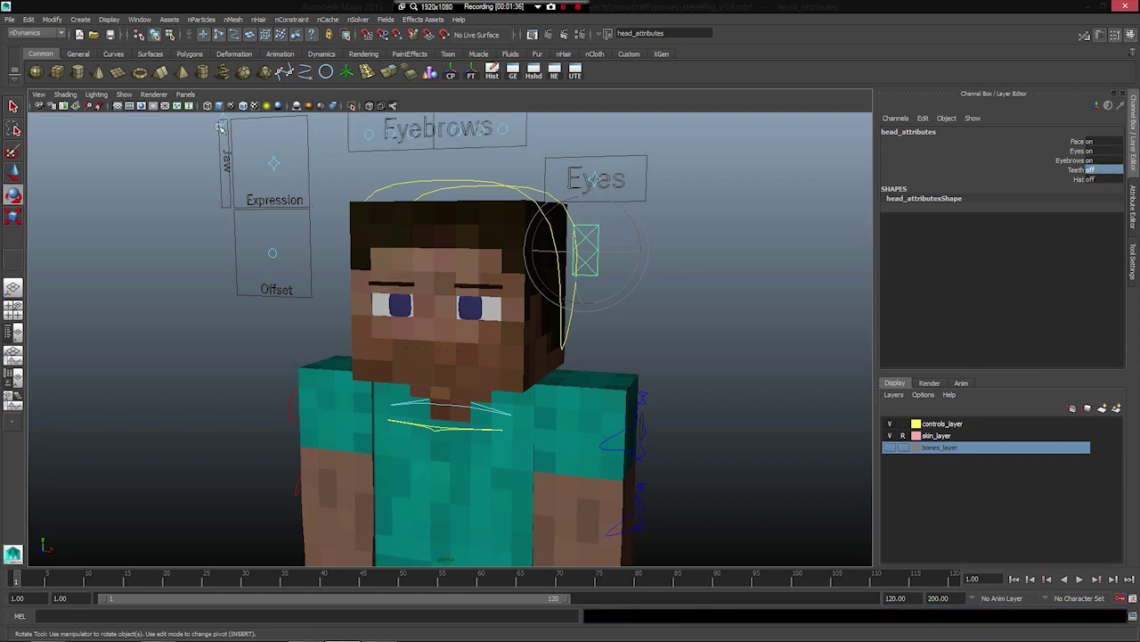
pyautogui.write('1')
pyautogui.press('Return')
# - Move the Jaw slider control down to a Translate X of about 0.621 to open the mouth
pyautogui.click(222, 121)
pyautogui.press('w')
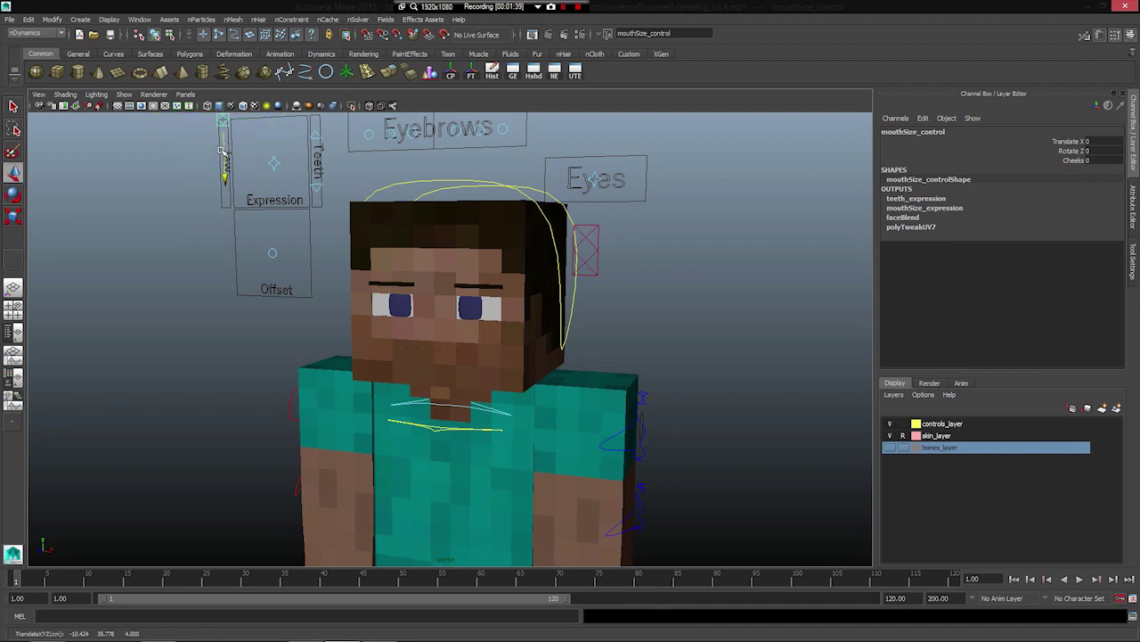
pyautogui.moveTo(227, 174); pyautogui.dragTo(227, 187)
pyautogui.hotkey('ctrl', 'z')
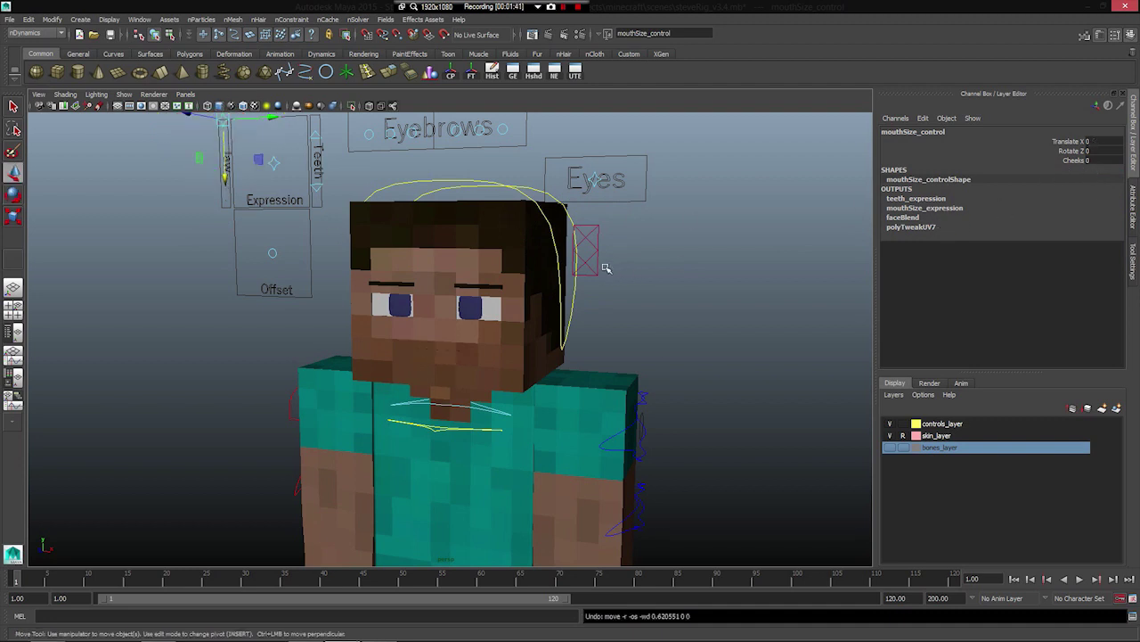
# - Reselect head_attributes, try switching Teeth off while the mouth is open, and undo it
pyautogui.click(585, 266)
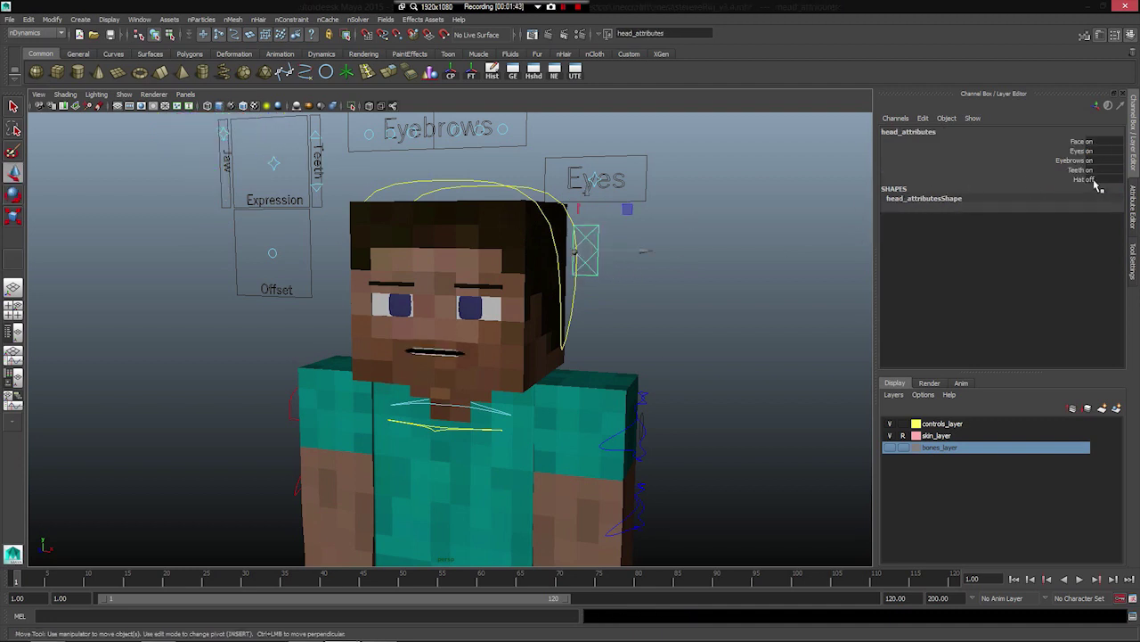
pyautogui.click(1095, 170)
pyautogui.write('0')
pyautogui.press('Return')
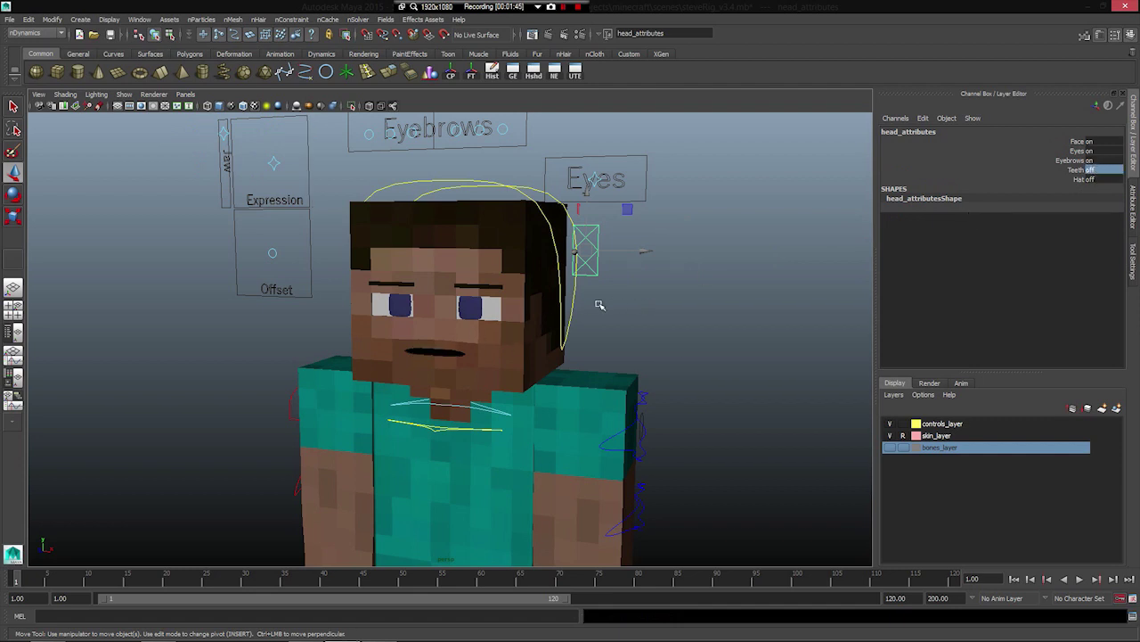
pyautogui.press('super+x')
pyautogui.press('Escape')
pyautogui.hotkey('ctrl', 'z')
# - Try switching the Eyebrows attribute off with the mouth open and undo the change
pyautogui.scroll(-2, 301, 199)
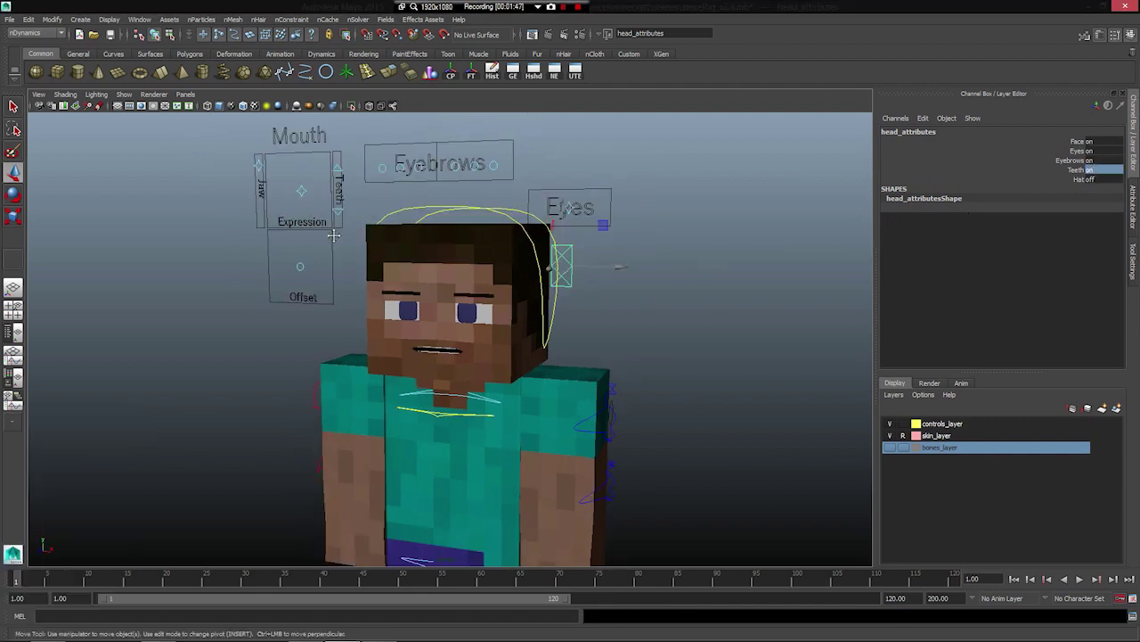
pyautogui.keyDown('alt'); pyautogui.moveTo(392, 200); pyautogui.dragTo(417, 230); pyautogui.keyUp('alt')
pyautogui.click(1105, 169)
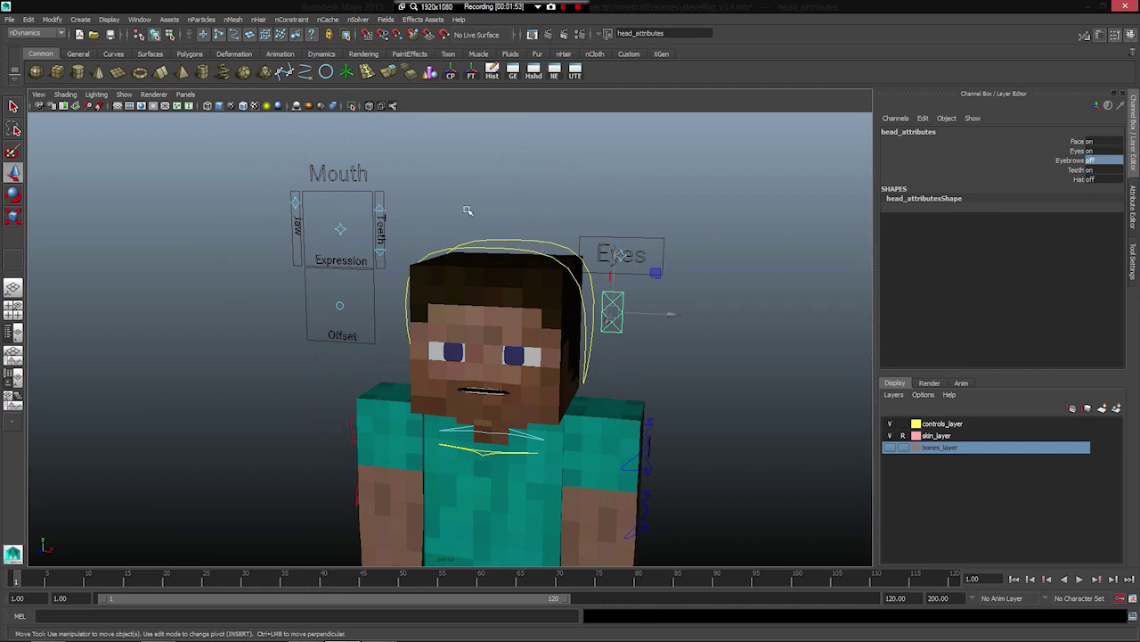
pyautogui.hotkey('ctrl', 'z')
# - Reselect the head_attributes control and switch its Hat attribute on
pyautogui.click(636, 394)
pyautogui.keyDown('alt'); pyautogui.moveTo(635, 394); pyautogui.dragTo(603, 386); pyautogui.keyUp('alt')
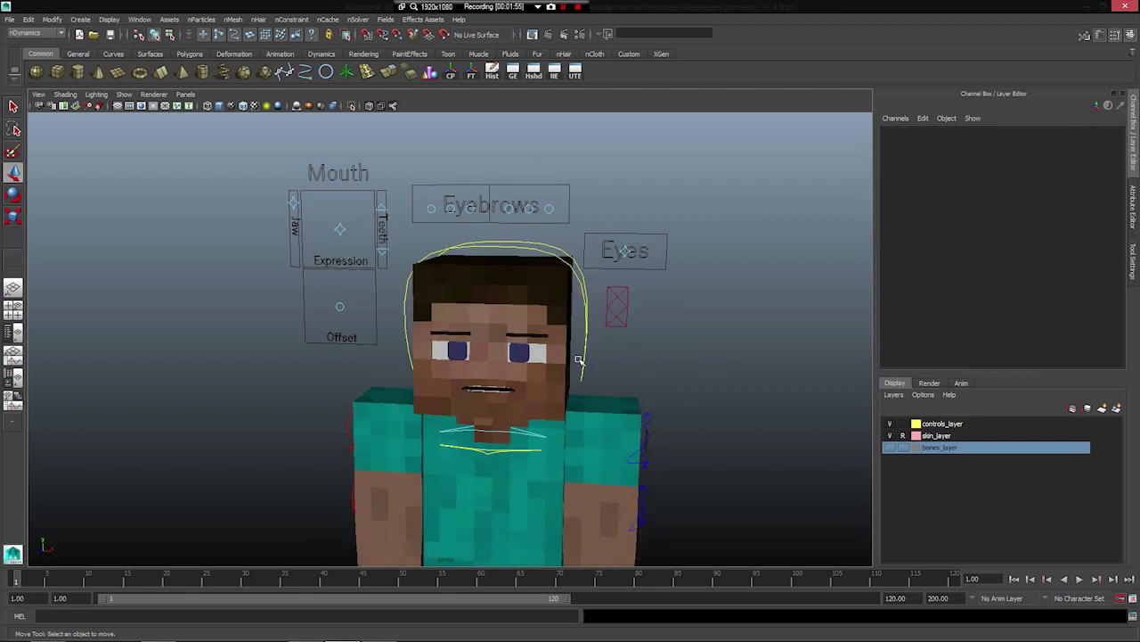
pyautogui.click(628, 322)
pyautogui.click(1082, 171)
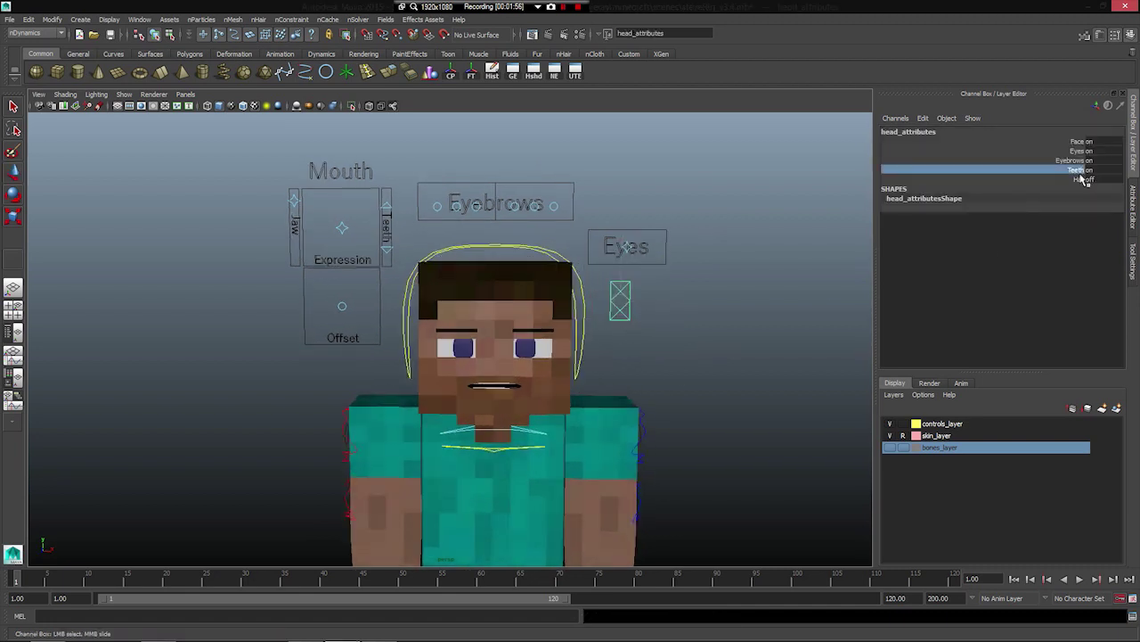
pyautogui.click(1083, 179)
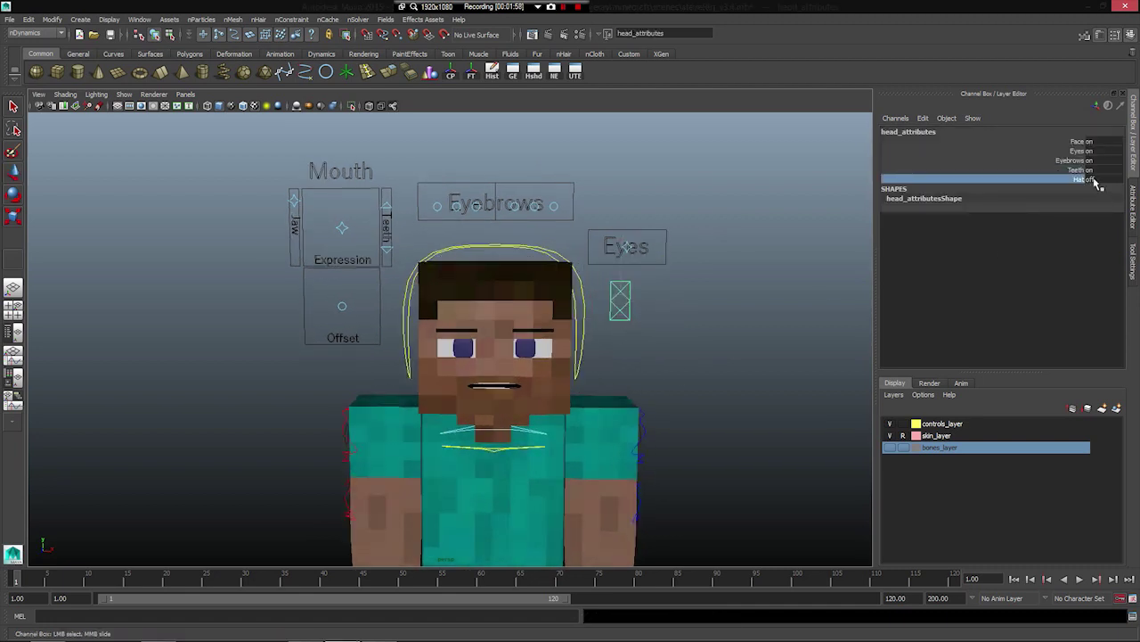
pyautogui.click(1095, 180)
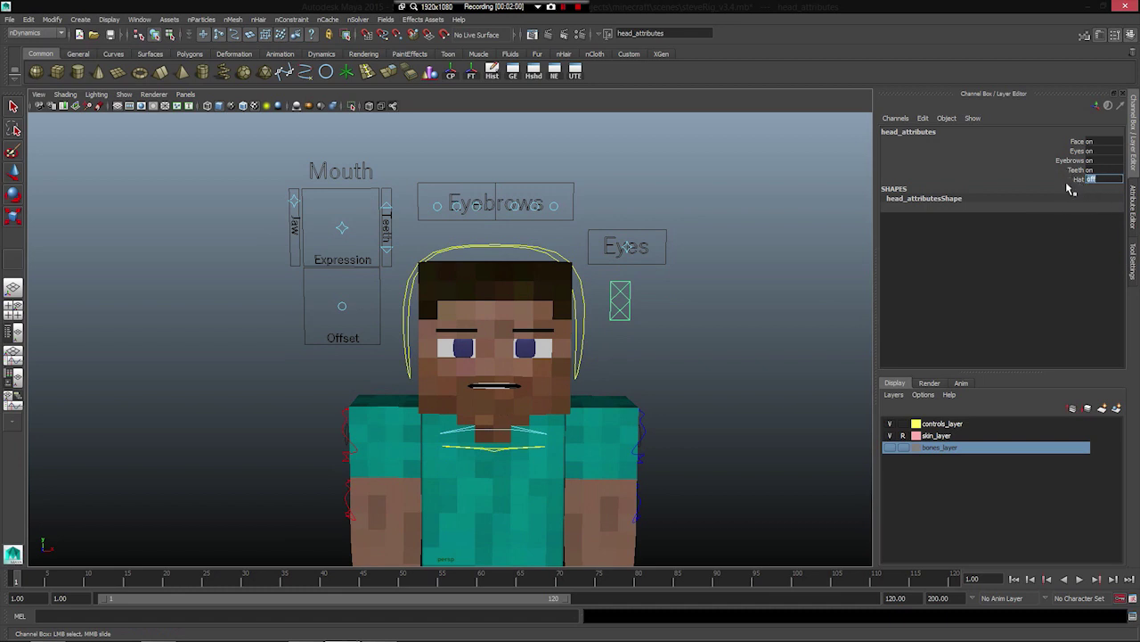
pyautogui.write('1')
pyautogui.press('Return')
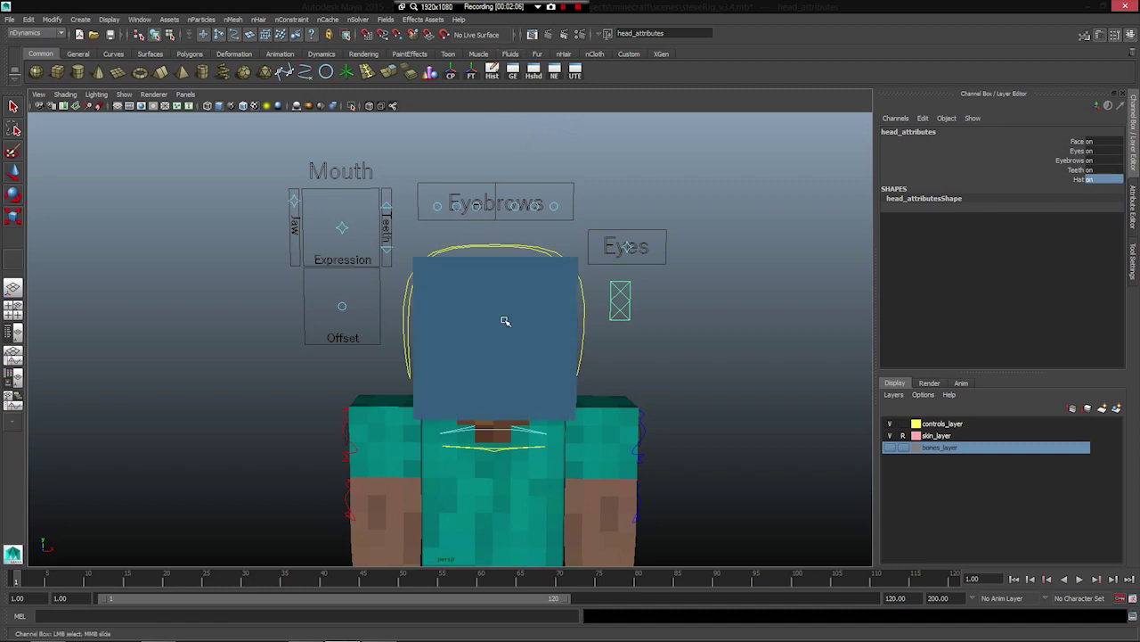
# - Bring up the UV Texture Editor, turn off reference mode for skin_layer, and select the hat mesh to display its UVs
pyautogui.moveTo(505, 321)
pyautogui.keyDown('alt'); pyautogui.mouseDown()
pyautogui.moveTo(542, 380)
pyautogui.moveTo(505, 321)
pyautogui.mouseUp(); pyautogui.keyUp('alt')
pyautogui.click(466, 229)
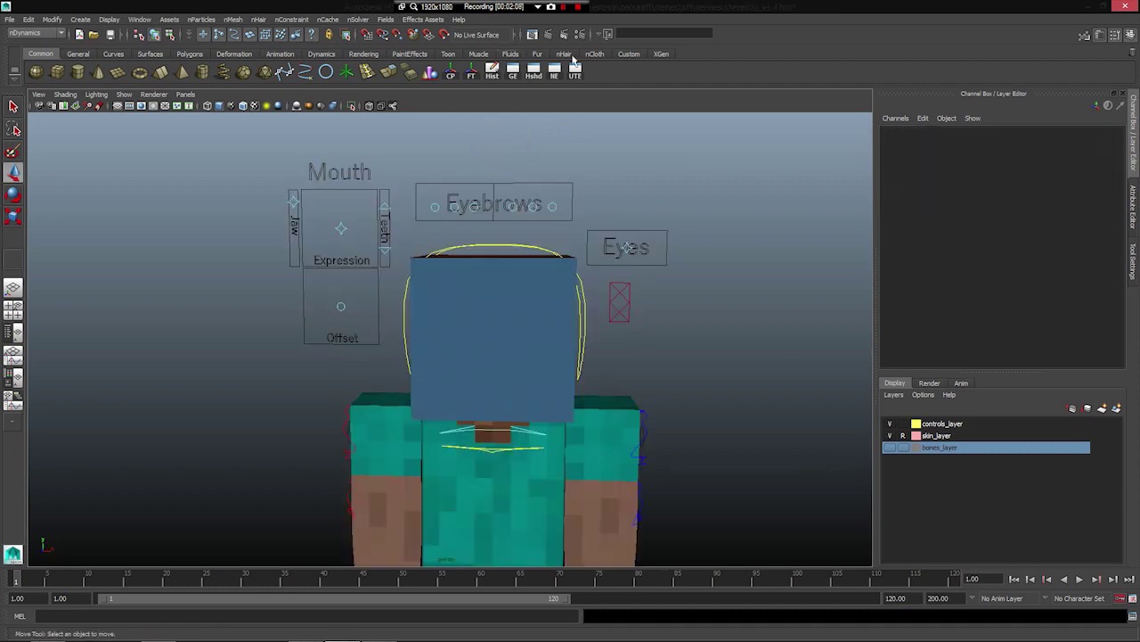
pyautogui.click(575, 75)
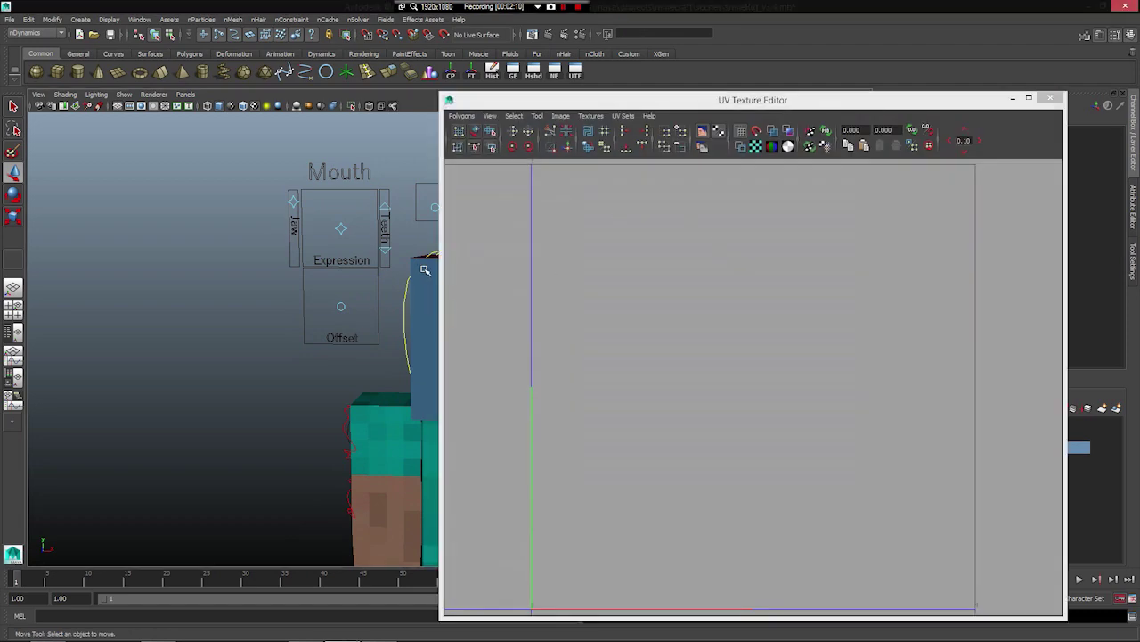
pyautogui.moveTo(628, 101); pyautogui.dragTo(380, 67)
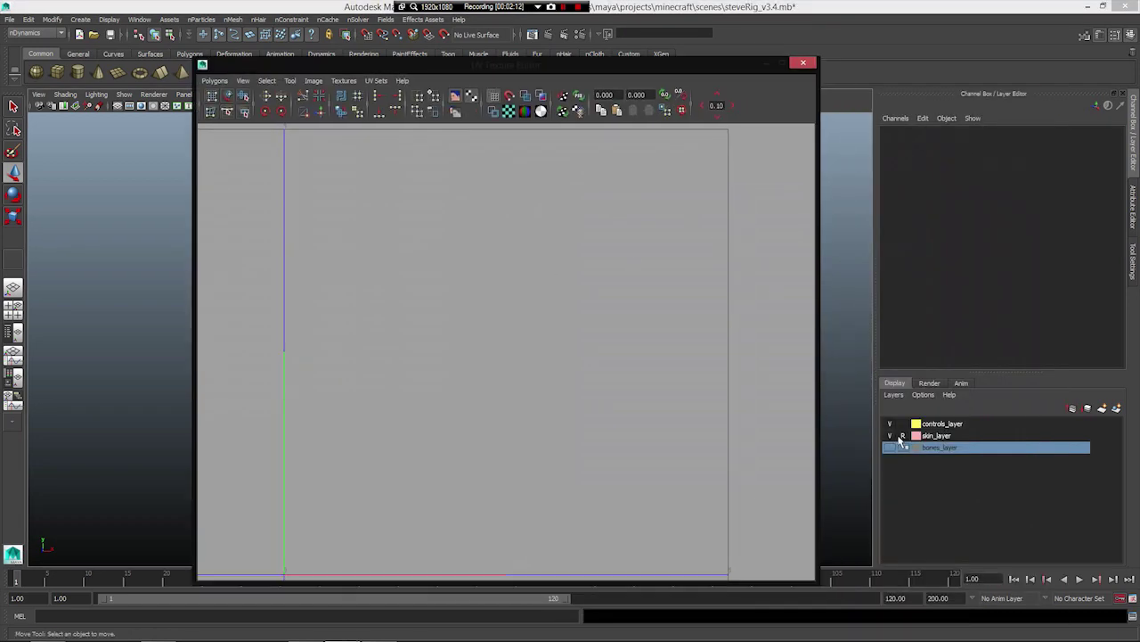
pyautogui.moveTo(562, 65); pyautogui.dragTo(810, 110)
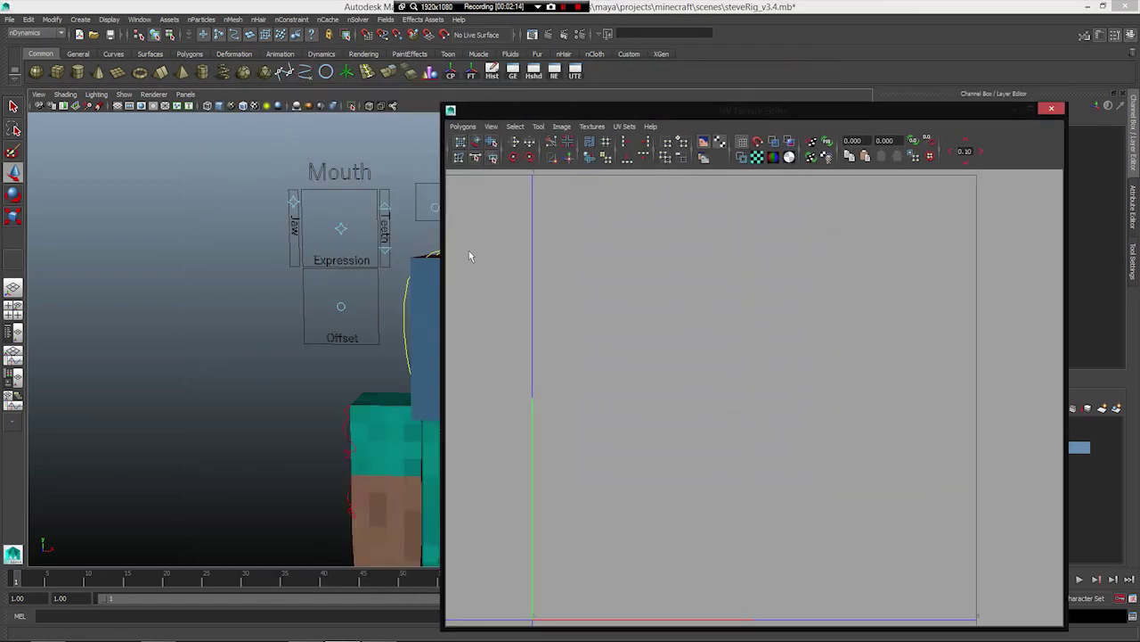
pyautogui.click(420, 309)
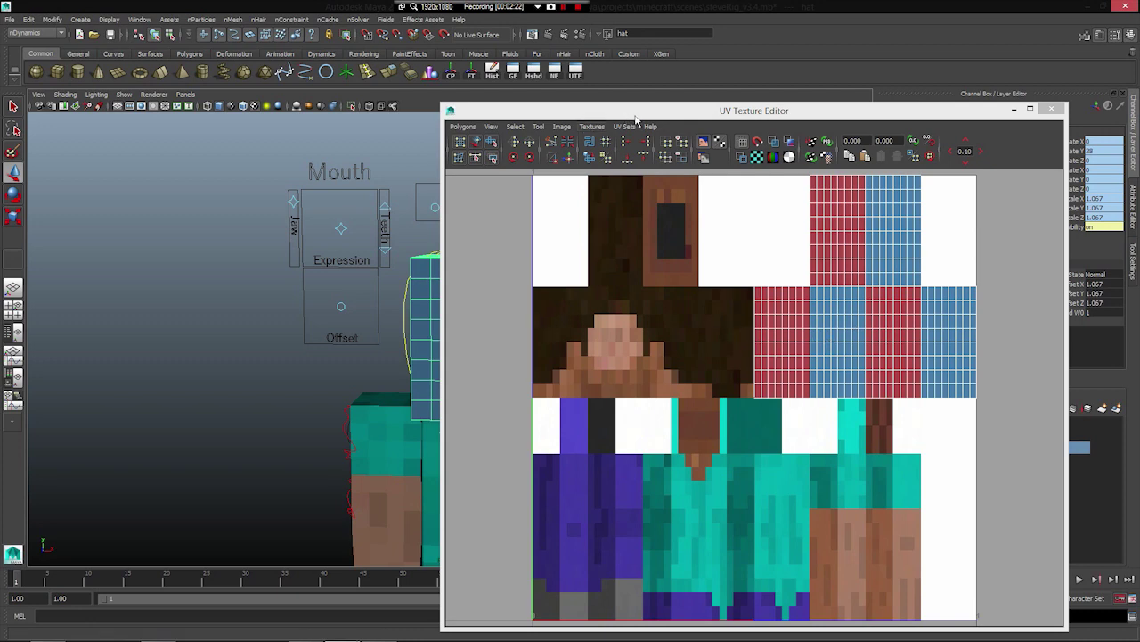
# - Examine the hat's UV layout over the skin texture alongside the model, and close the UV Texture Editor
pyautogui.moveTo(725, 110); pyautogui.dragTo(726, 83)
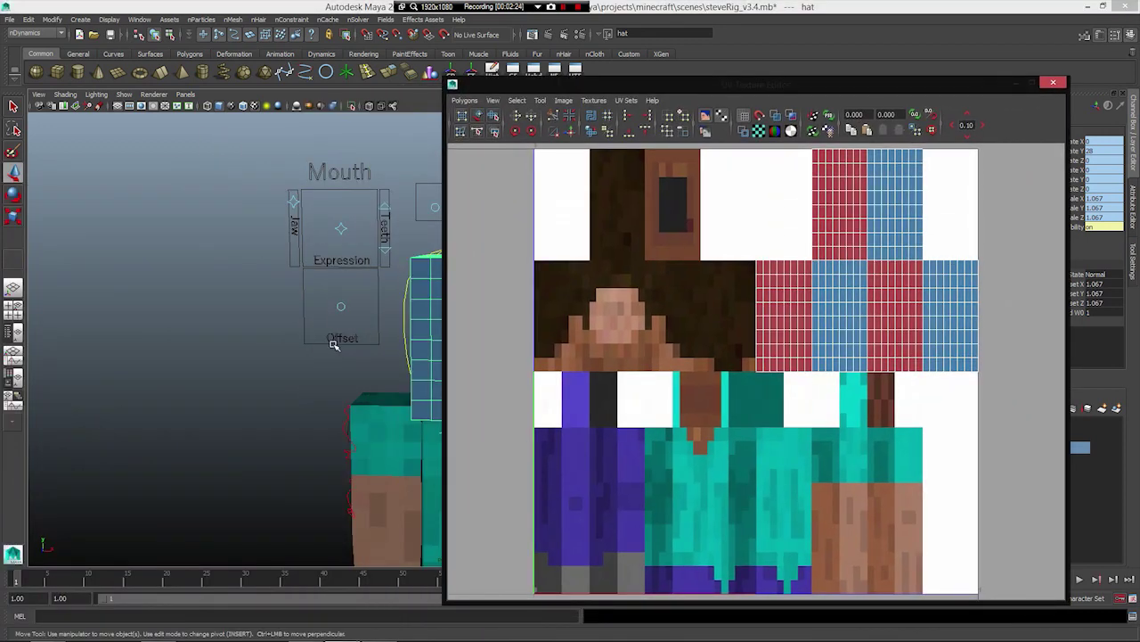
pyautogui.keyDown('alt'); pyautogui.moveTo(333, 345); pyautogui.dragTo(255, 357); pyautogui.keyUp('alt')
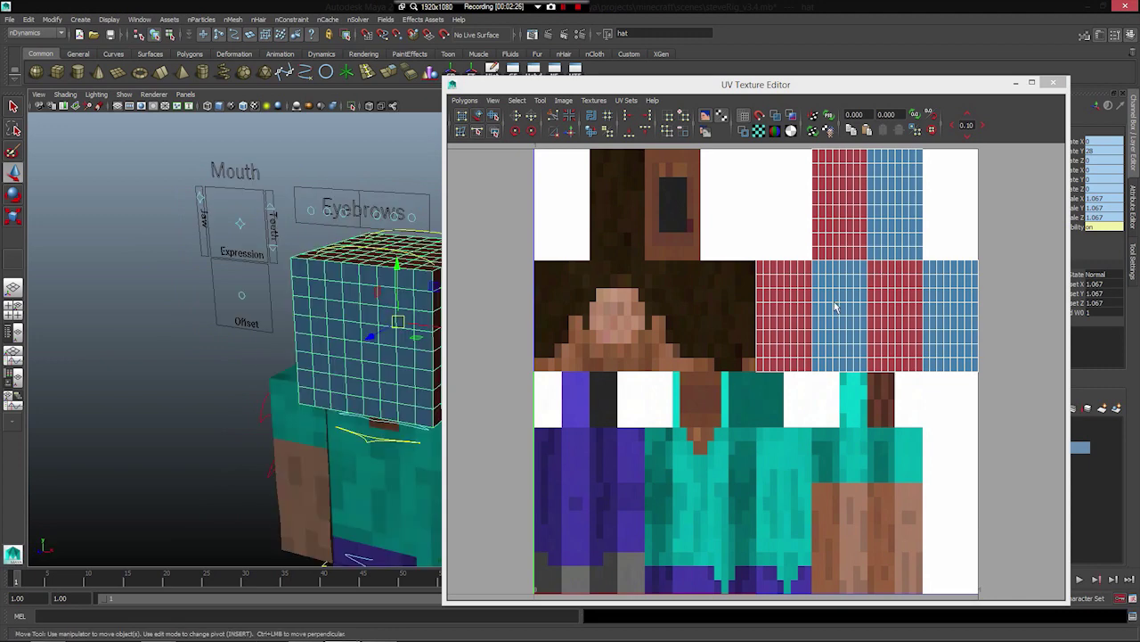
pyautogui.keyDown('alt'); pyautogui.moveTo(810, 318); pyautogui.dragTo(874, 318, button='middle'); pyautogui.keyUp('alt')
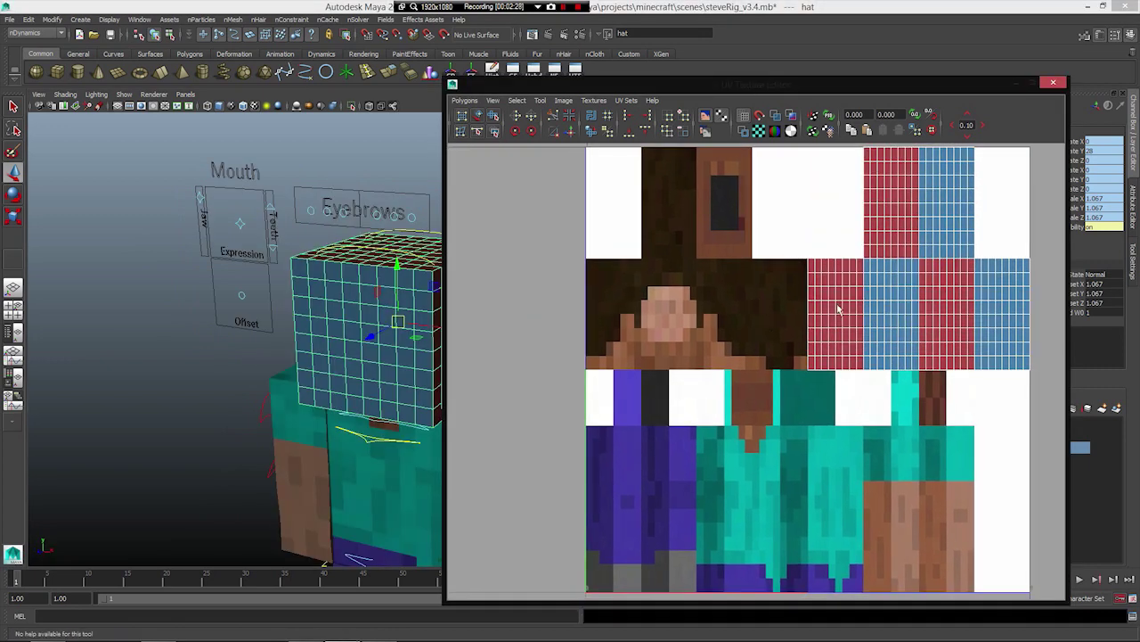
pyautogui.click(1054, 82)
# - Select the head_attributes control again and switch its Hat attribute off
pyautogui.keyDown('alt'); pyautogui.moveTo(626, 270); pyautogui.dragTo(502, 308); pyautogui.keyUp('alt')
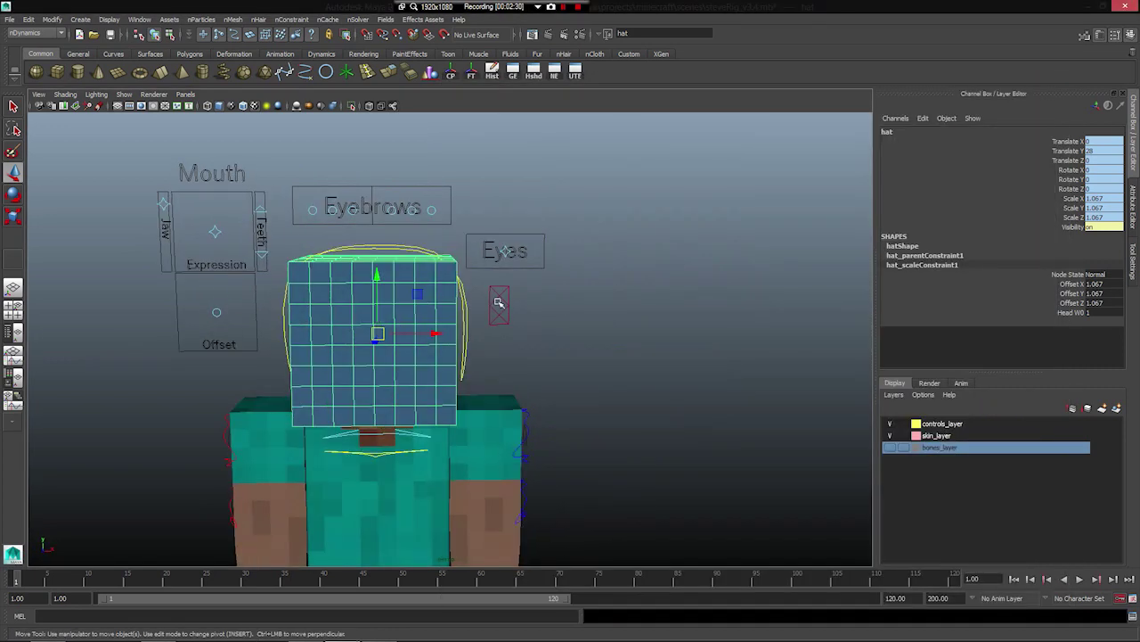
pyautogui.click(500, 306)
pyautogui.click(1092, 179)
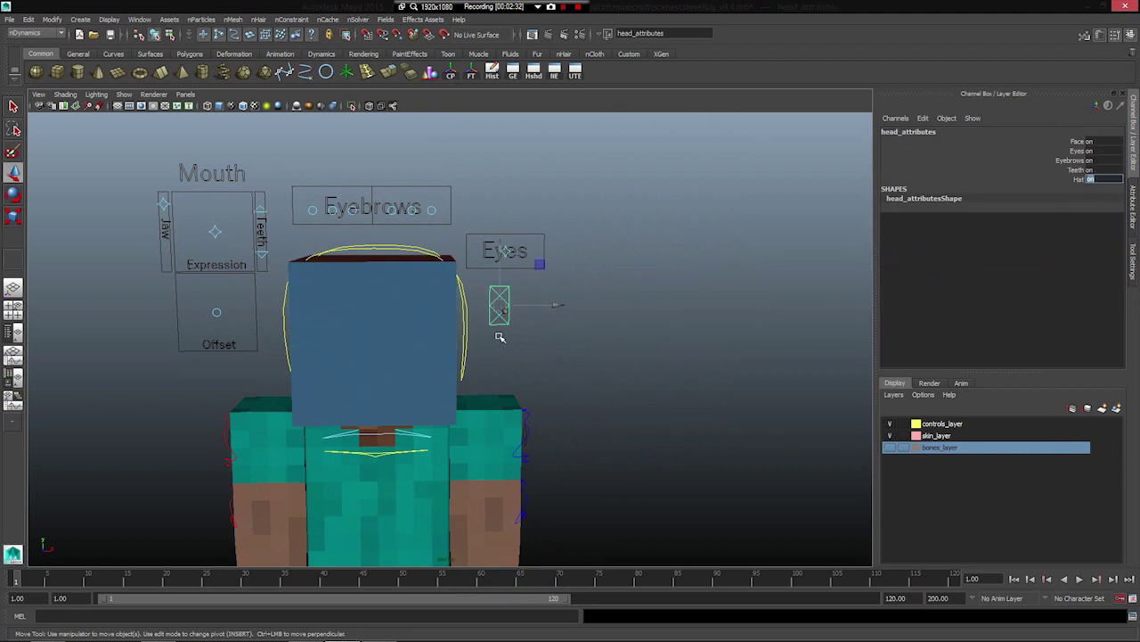
pyautogui.moveTo(477, 345); pyautogui.dragTo(303, 399, button='middle')
pyautogui.keyDown('alt'); pyautogui.moveTo(397, 303); pyautogui.dragTo(412, 295); pyautogui.keyUp('alt')
pyautogui.keyDown('alt'); pyautogui.moveTo(250, 344); pyautogui.dragTo(346, 382, button='middle'); pyautogui.keyUp('alt')
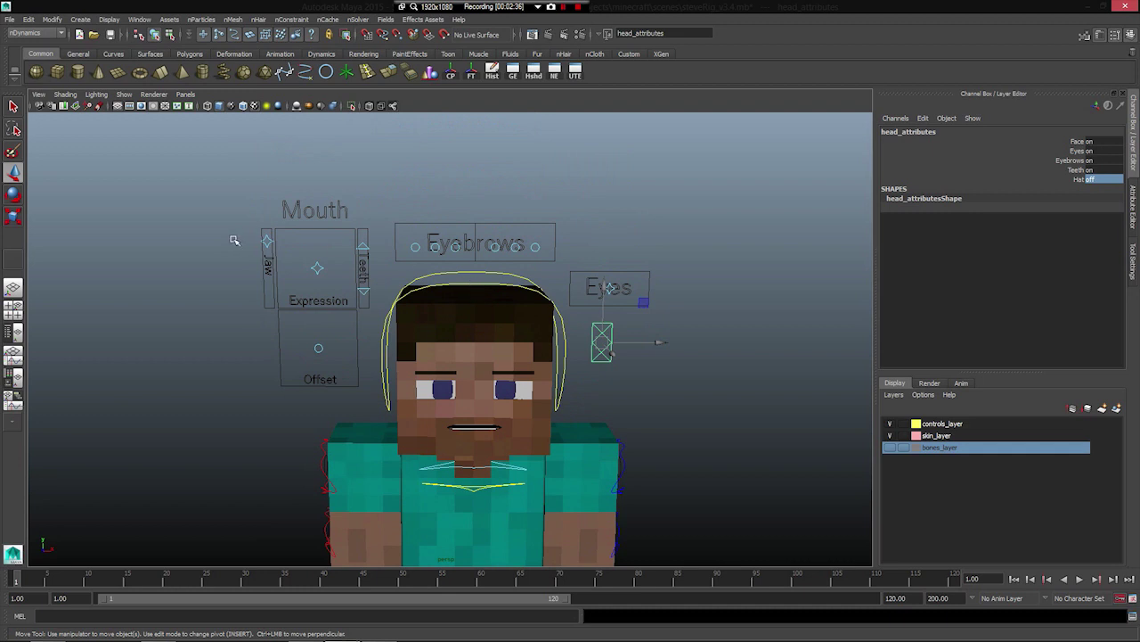
# - Select the Jaw slider control, try moving it to reshape the mouth, and undo the move
pyautogui.click(267, 241)
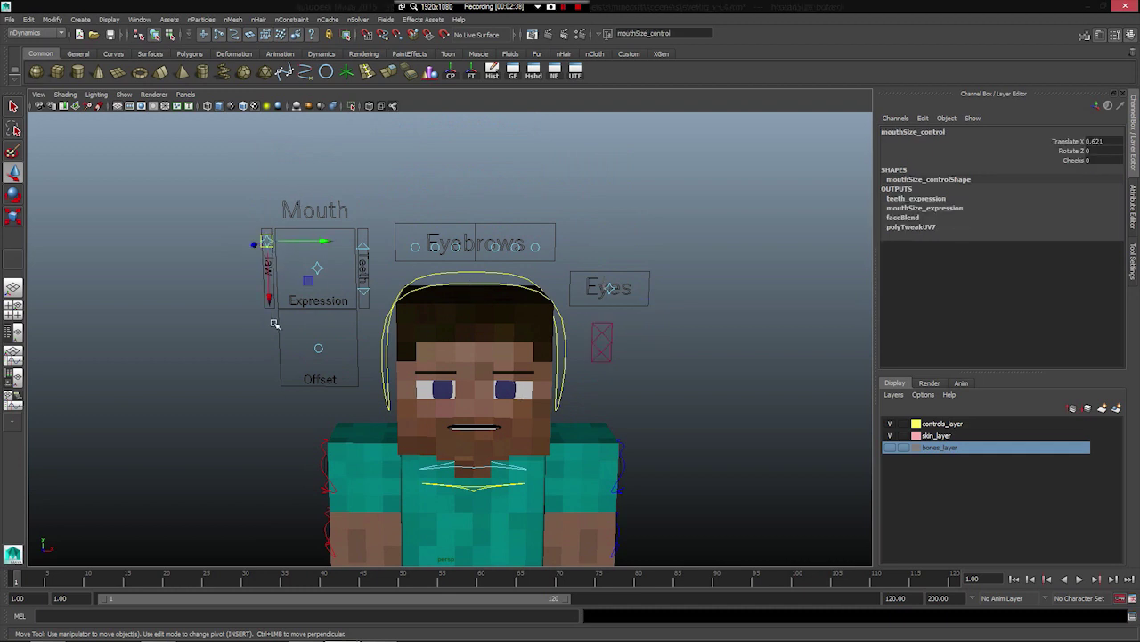
pyautogui.scroll(1, 259, 303)
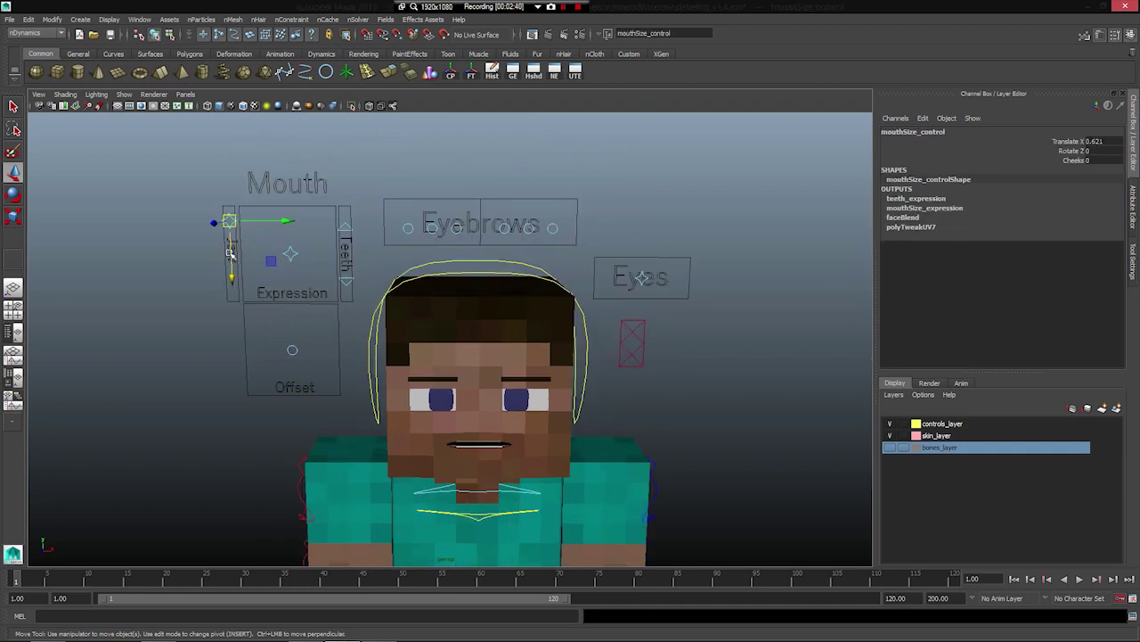
pyautogui.moveTo(230, 254); pyautogui.dragTo(284, 237)
pyautogui.hotkey('ctrl', 'z')
pyautogui.keyDown('alt'); pyautogui.moveTo(300, 387); pyautogui.dragTo(305, 365); pyautogui.keyUp('alt')
pyautogui.keyDown('alt'); pyautogui.moveTo(396, 368); pyautogui.dragTo(408, 386); pyautogui.keyUp('alt')
pyautogui.scroll(-1, 408, 386)
pyautogui.keyDown('alt'); pyautogui.moveTo(408, 388); pyautogui.dragTo(408, 288, button='middle'); pyautogui.keyUp('alt')
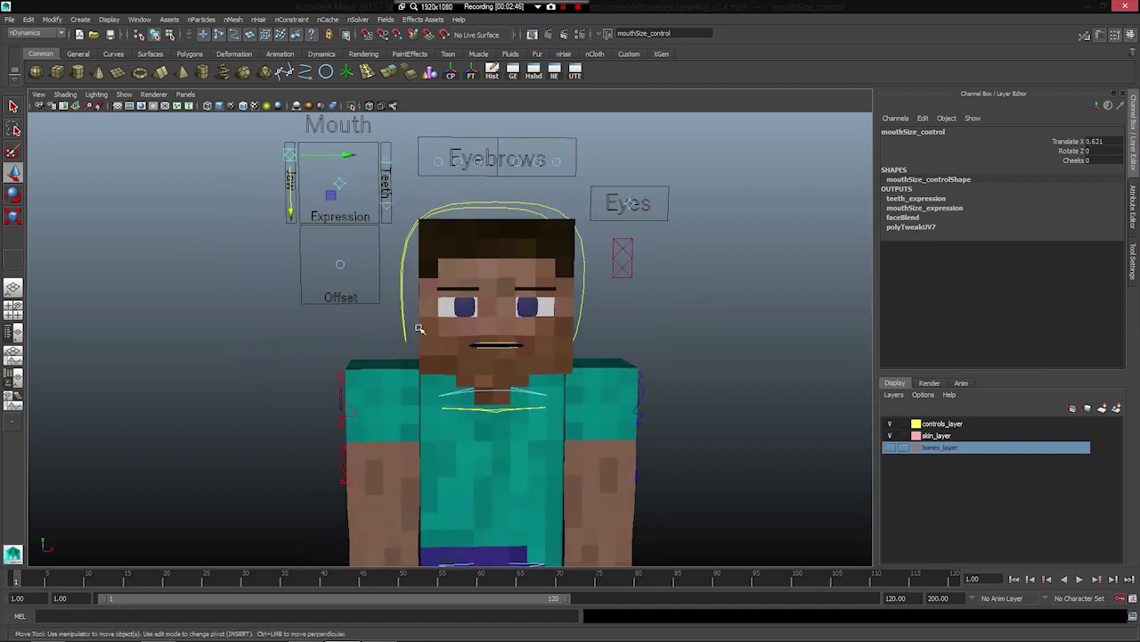
# - Turn on smooth mesh preview for the character's head, right arm and torso
pyautogui.click(429, 268)
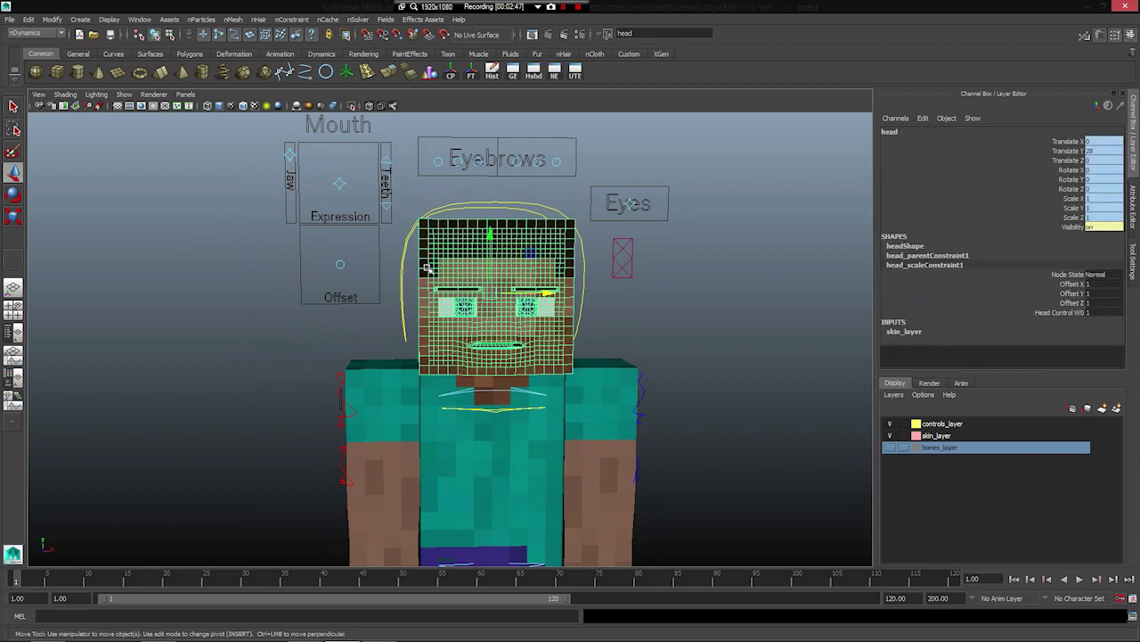
pyautogui.press('3')
pyautogui.click(415, 408)
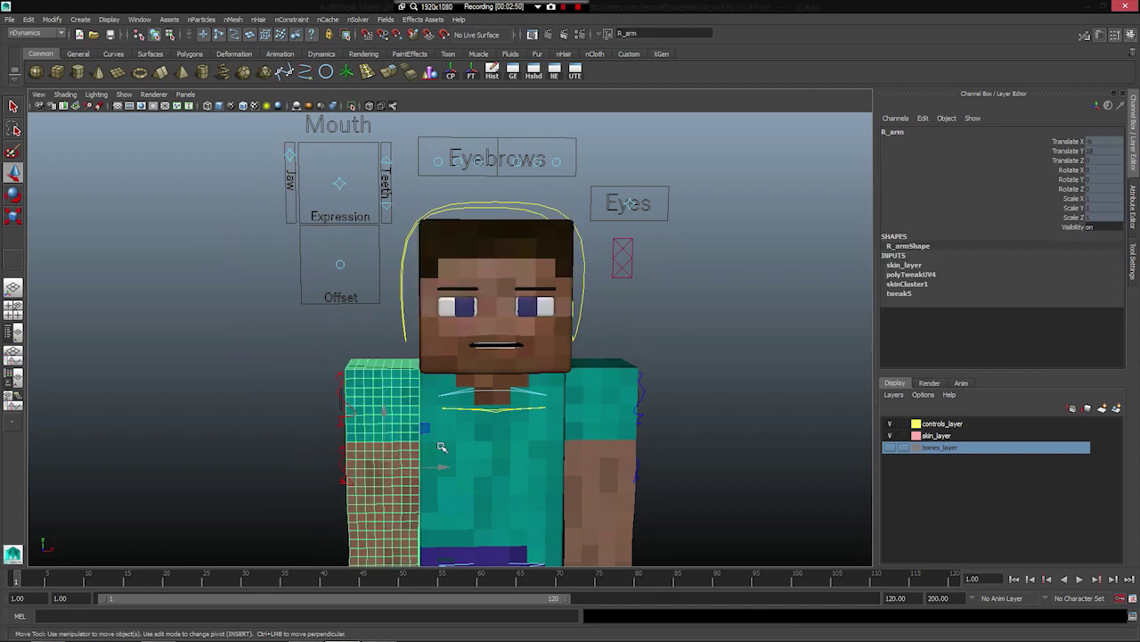
pyautogui.press('3')
pyautogui.click(512, 454)
pyautogui.press('3')
# - Turn on smooth mesh preview for the left arm and the legs, and clear the selection to view the whole character
pyautogui.scroll(-3, 526, 450)
pyautogui.click(552, 441)
pyautogui.press('3')
pyautogui.scroll(-2, 478, 499)
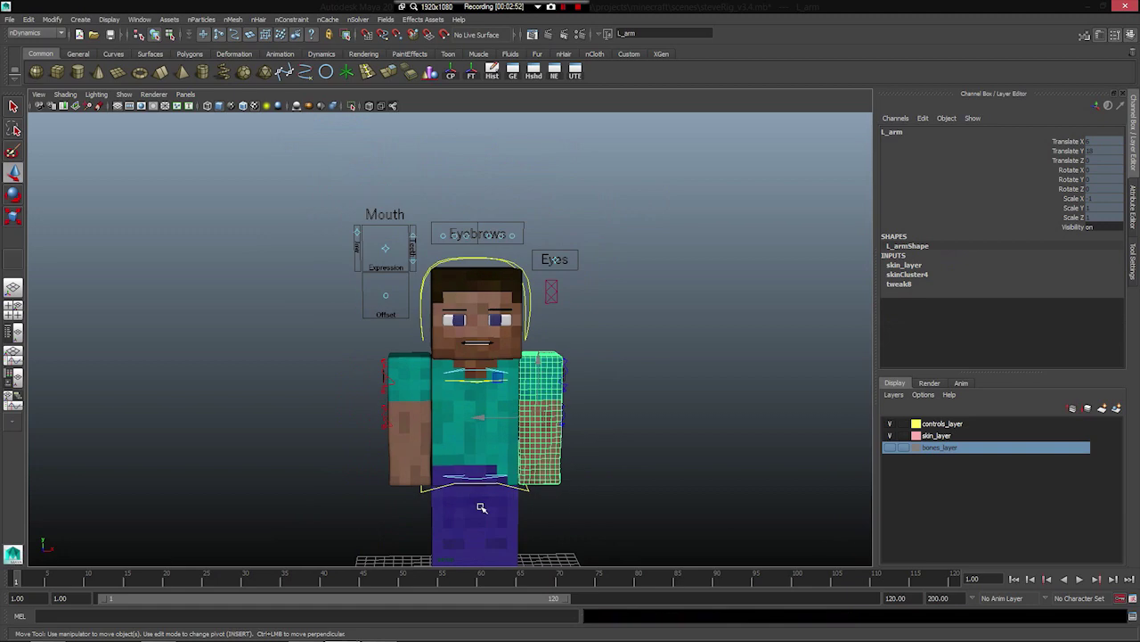
pyautogui.click(461, 535)
pyautogui.click(289, 396)
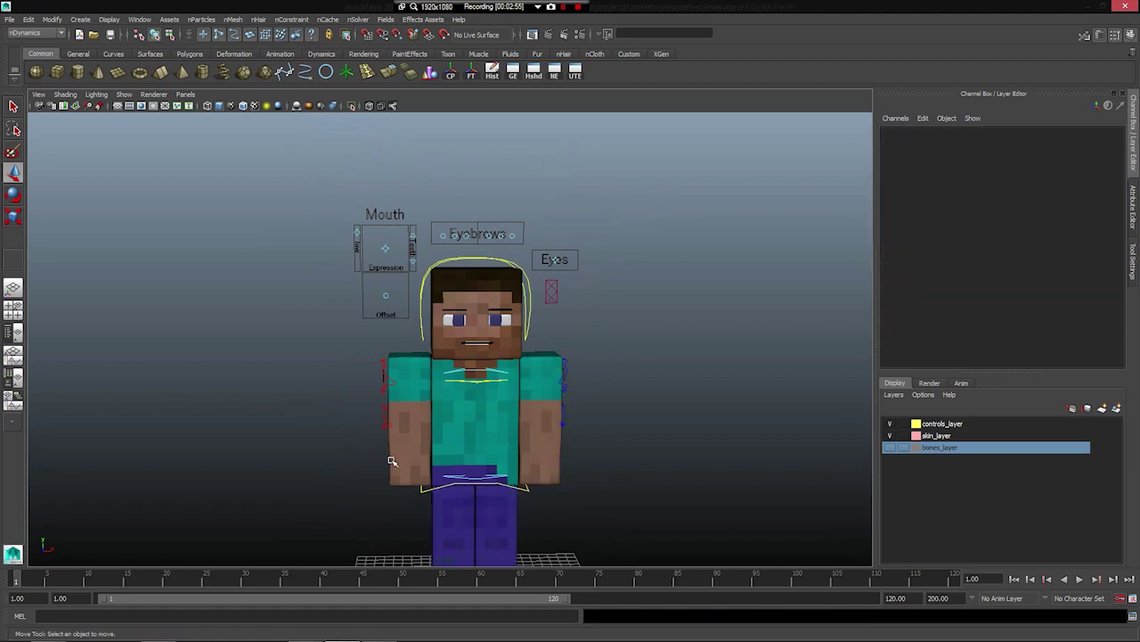
pyautogui.keyDown('alt'); pyautogui.moveTo(395, 458); pyautogui.dragTo(535, 343); pyautogui.keyUp('alt')
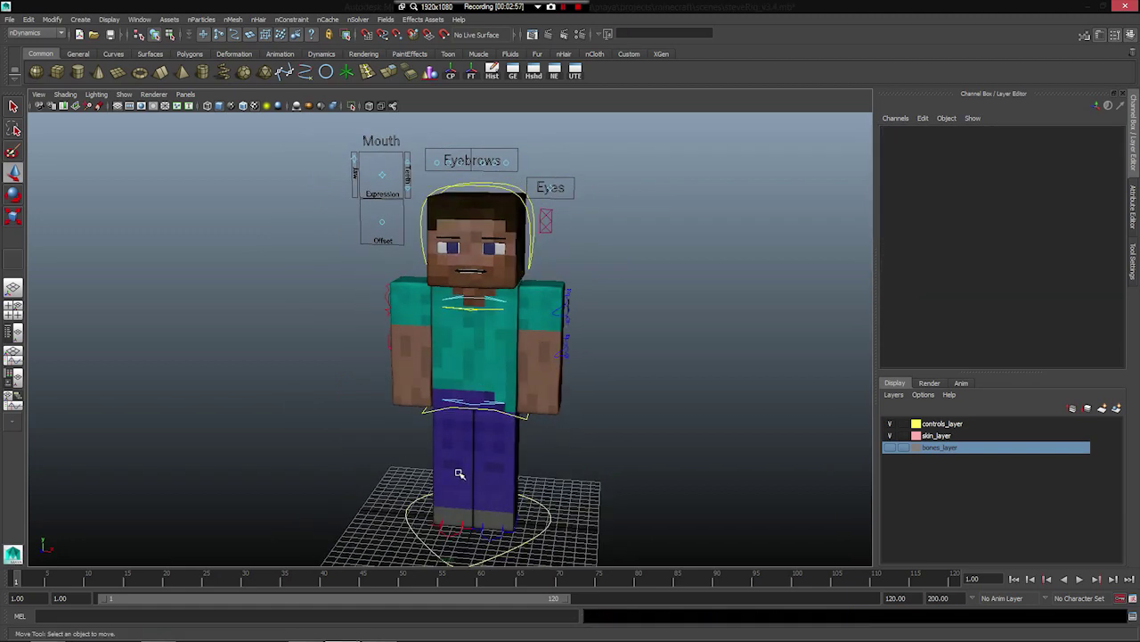
# - Return the legs, both arms and the torso to the unsmoothed display
pyautogui.click(486, 436)
pyautogui.click(546, 371)
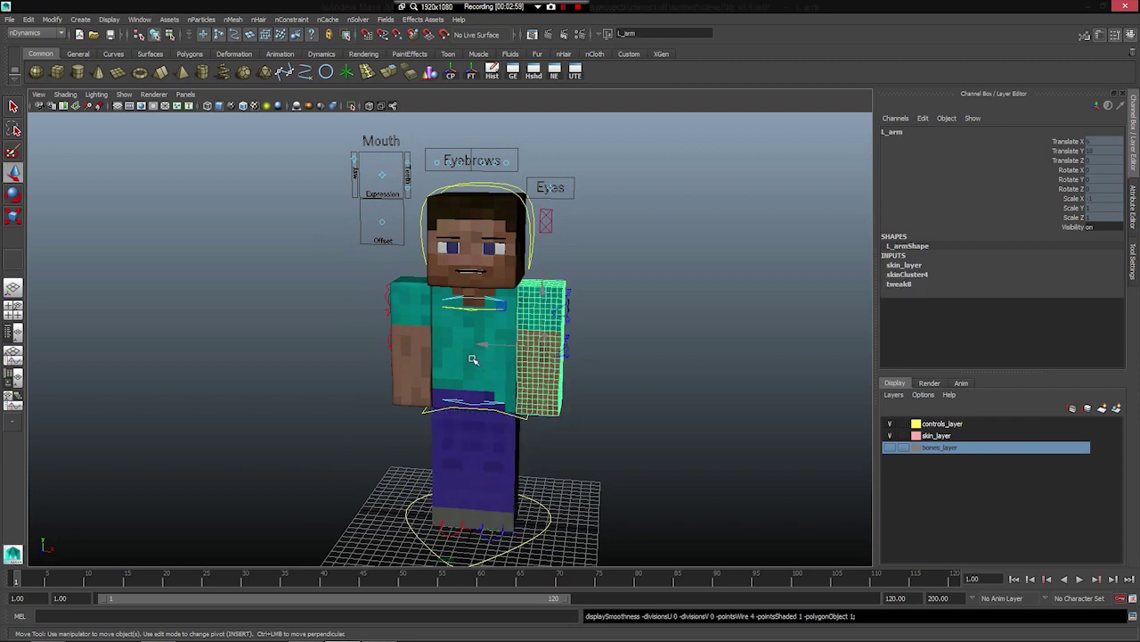
pyautogui.click(472, 357)
pyautogui.click(392, 377)
pyautogui.scroll(3, 453, 239)
# - Toggle the head's smooth mesh preview on and back off, and inspect the unsmoothed head from several angles
pyautogui.click(450, 239)
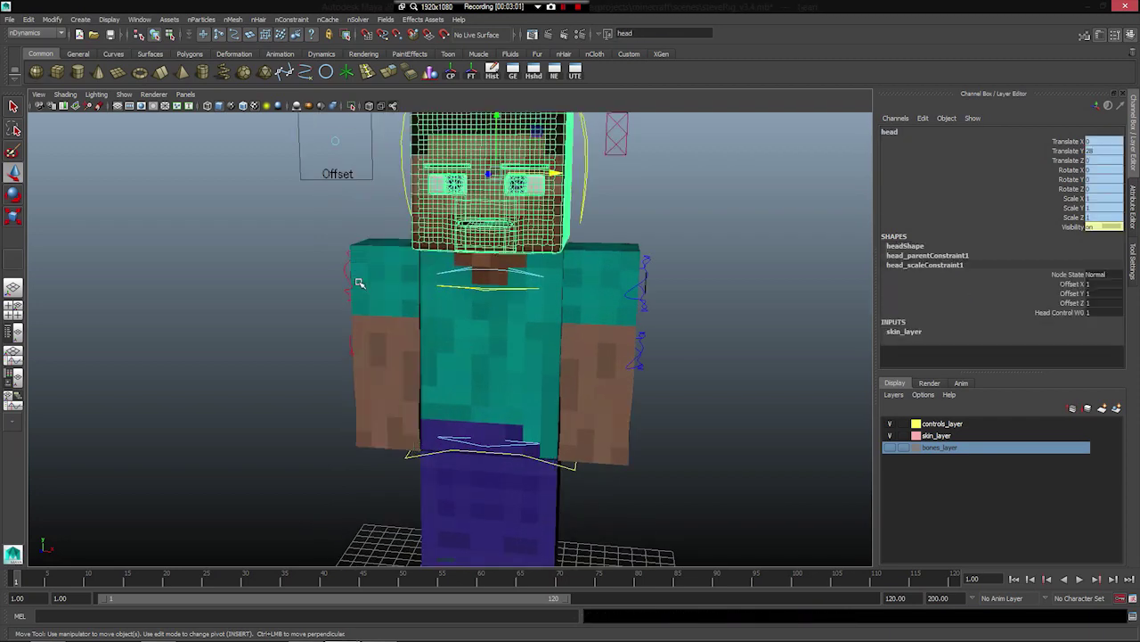
pyautogui.keyDown('alt'); pyautogui.moveTo(359, 282); pyautogui.dragTo(332, 372, button='middle'); pyautogui.keyUp('alt')
pyautogui.press('3')
pyautogui.press('1')
pyautogui.scroll(2, 383, 316)
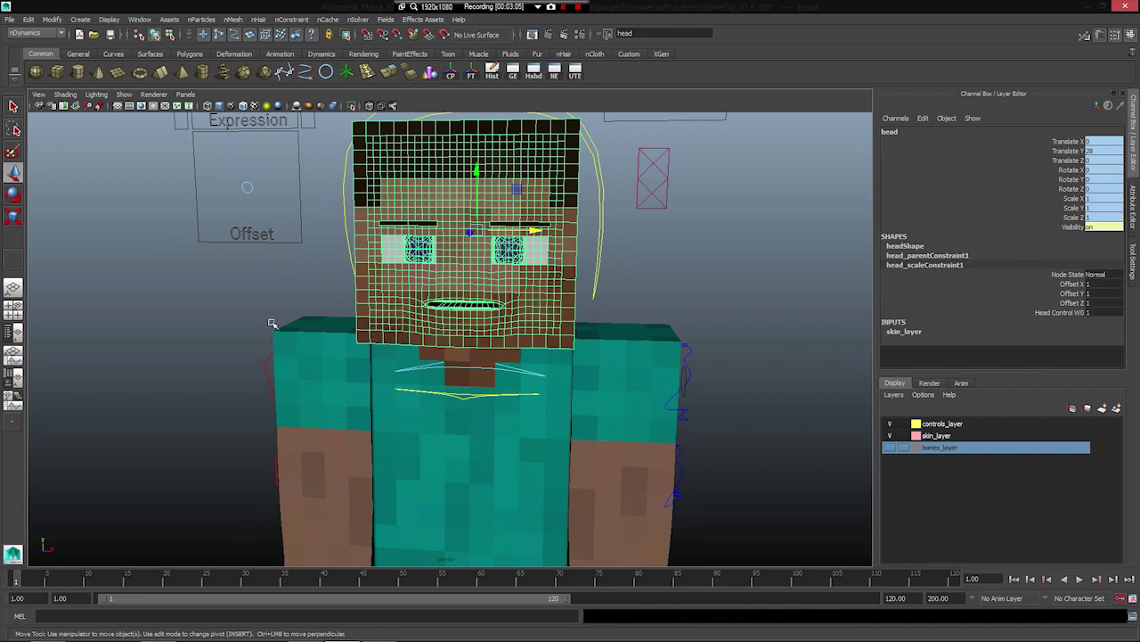
pyautogui.press('1')
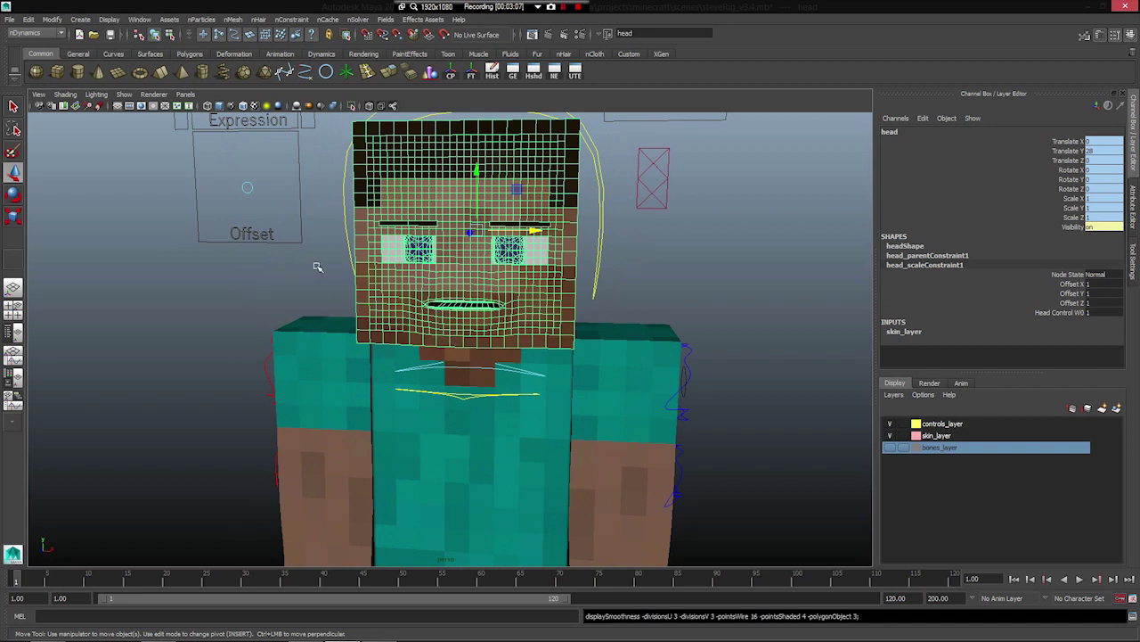
pyautogui.keyDown('alt'); pyautogui.moveTo(364, 179); pyautogui.dragTo(403, 212); pyautogui.keyUp('alt')
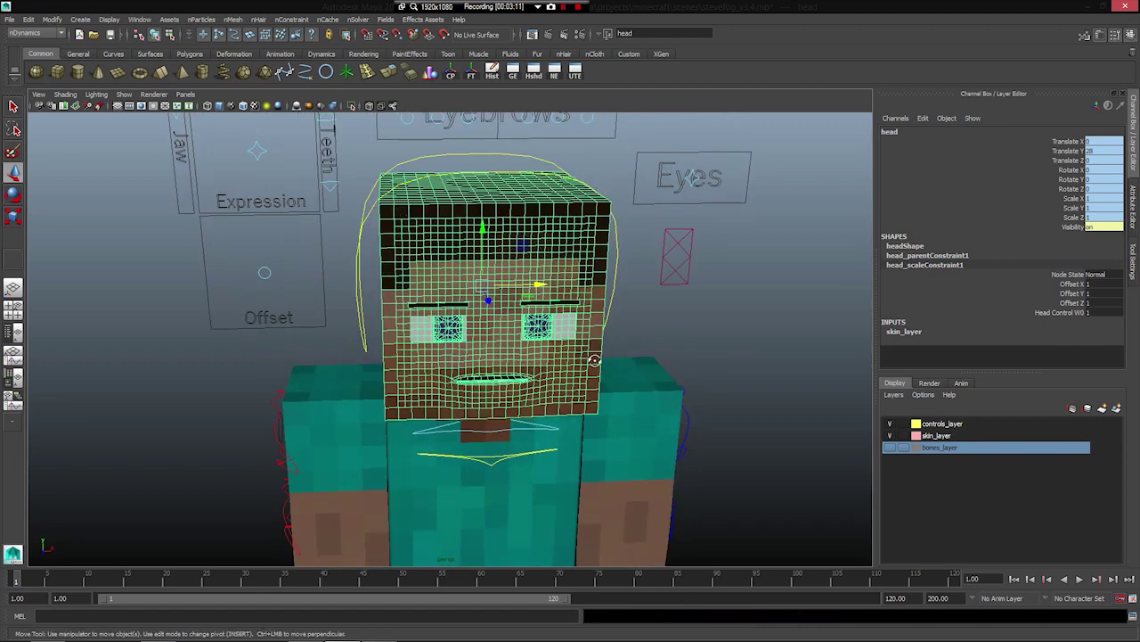
pyautogui.keyDown('alt'); pyautogui.moveTo(595, 361); pyautogui.dragTo(404, 407); pyautogui.keyUp('alt')
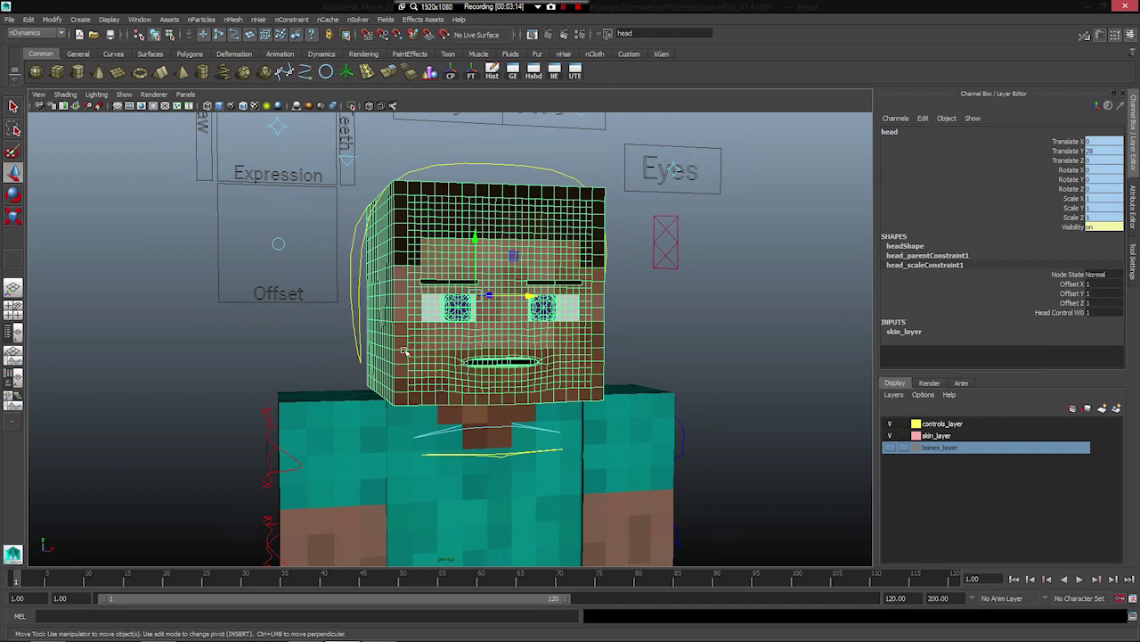
pyautogui.keyDown('alt'); pyautogui.moveTo(373, 322); pyautogui.dragTo(405, 307); pyautogui.keyUp('alt')
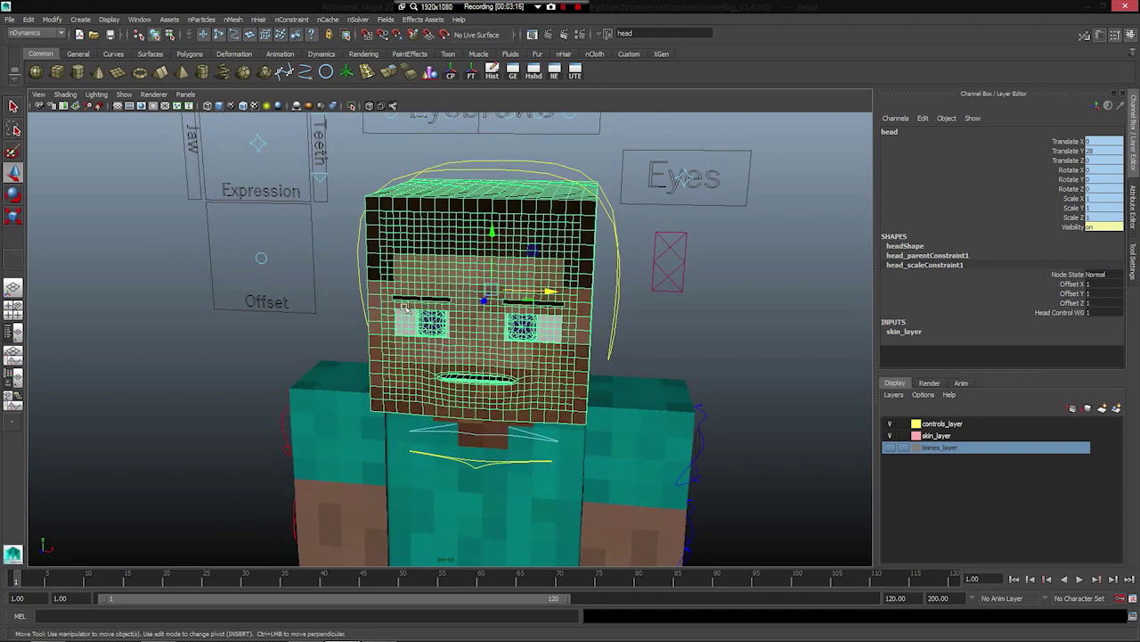
# - Preview the head smoothed once more without a selection, and switch it back to the unsmoothed display
pyautogui.press('3')
pyautogui.click(290, 369)
pyautogui.keyDown('alt'); pyautogui.moveTo(290, 369); pyautogui.dragTo(305, 372); pyautogui.keyUp('alt')
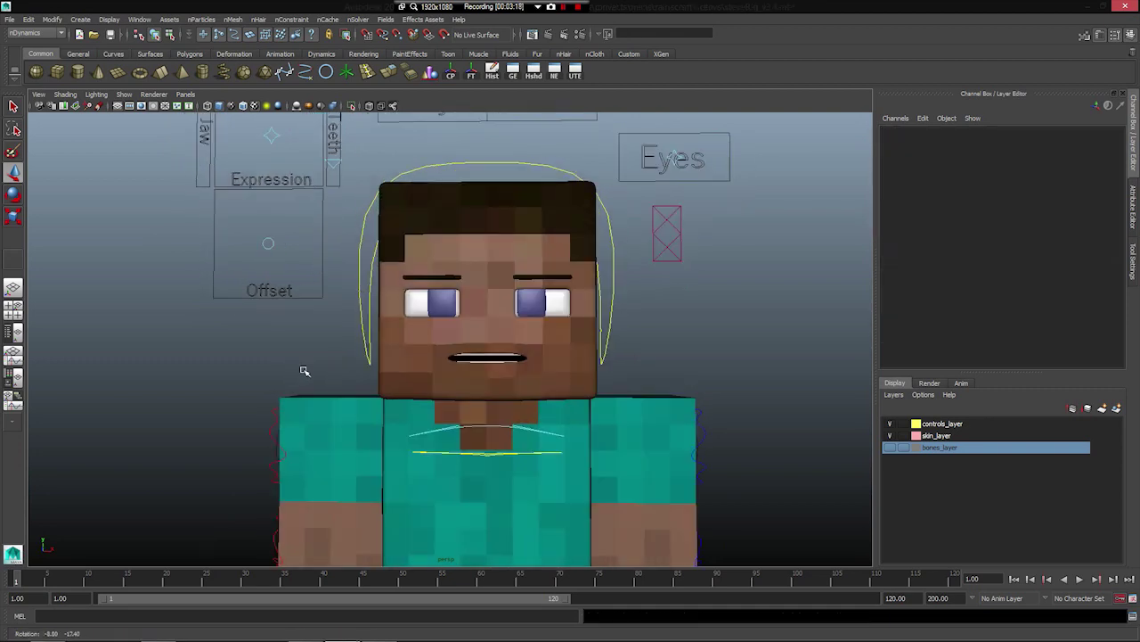
pyautogui.click(396, 327)
pyautogui.keyDown('alt'); pyautogui.moveTo(242, 320); pyautogui.dragTo(258, 222); pyautogui.keyUp('alt')
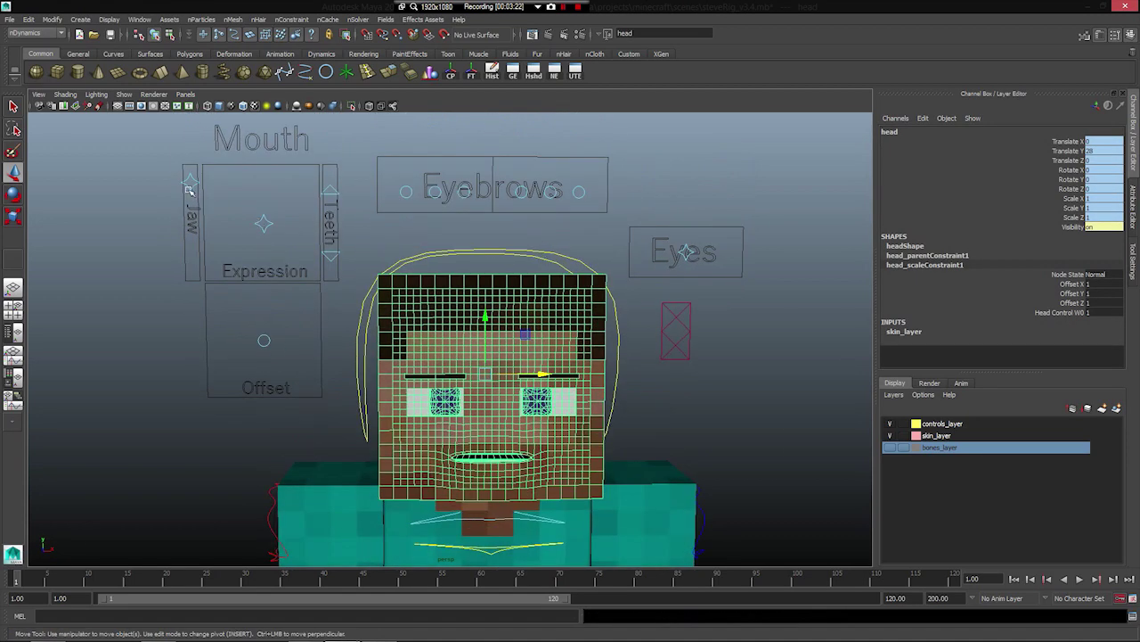
# - Select the Jaw slider control, try moving and rotating it to reshape the mouth, undo both changes and deselect it
pyautogui.click(189, 188)
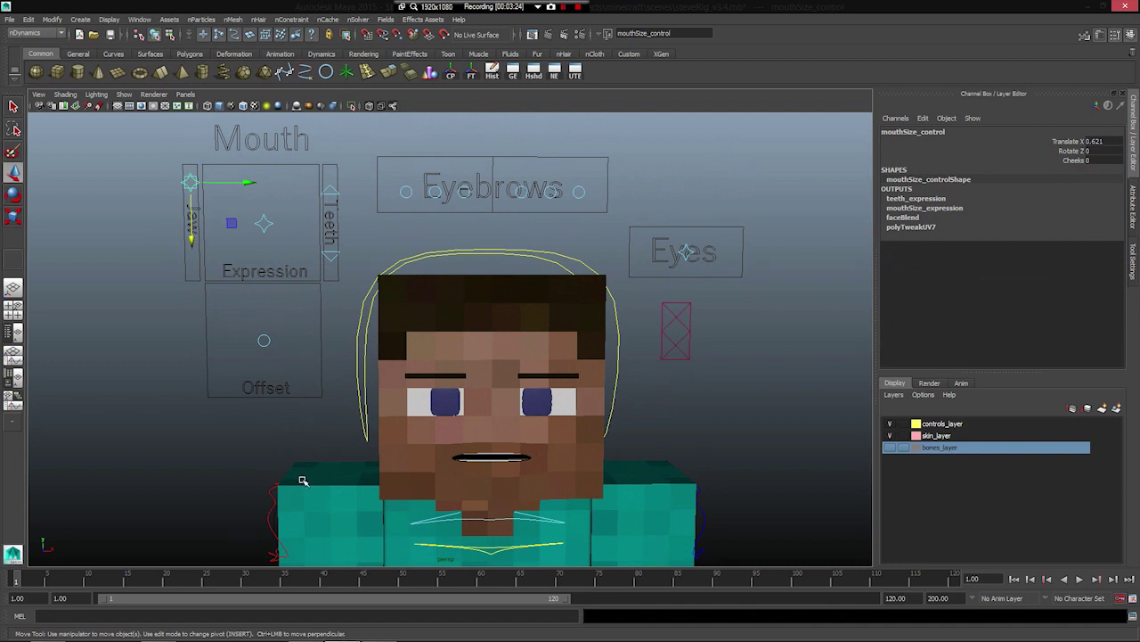
pyautogui.scroll(-2, 303, 481)
pyautogui.keyDown('alt'); pyautogui.moveTo(261, 318); pyautogui.dragTo(255, 331, button='middle'); pyautogui.keyUp('alt')
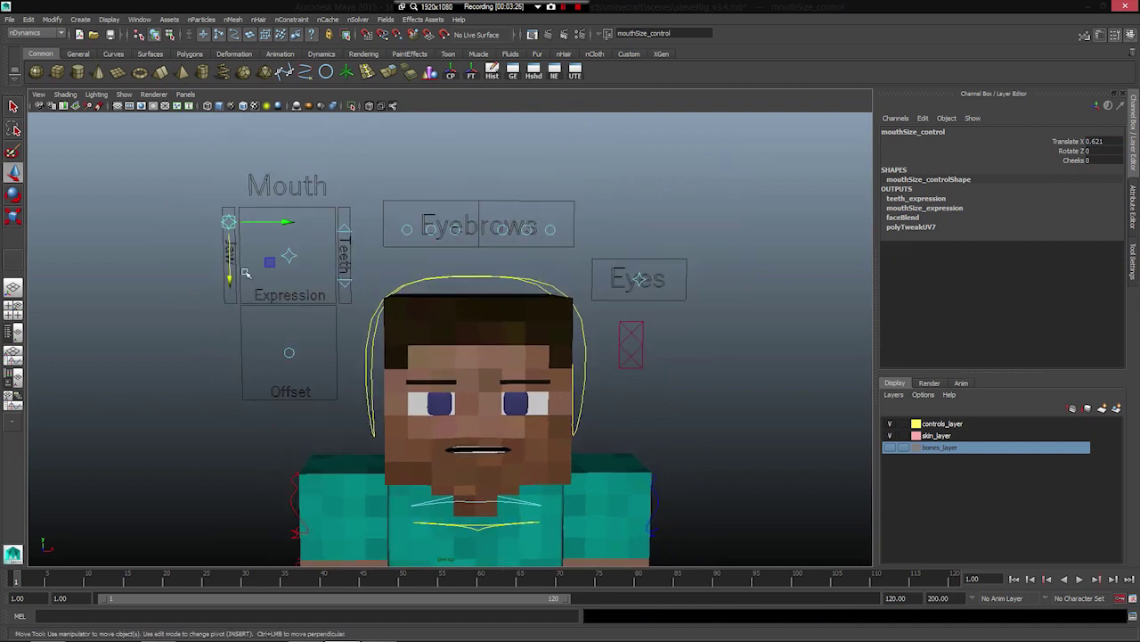
pyautogui.moveTo(230, 261)
pyautogui.mouseDown()
pyautogui.moveTo(229, 330)
pyautogui.moveTo(229, 242)
pyautogui.moveTo(253, 269)
pyautogui.moveTo(218, 265)
pyautogui.moveTo(298, 248)
pyautogui.moveTo(228, 267)
pyautogui.mouseUp()
pyautogui.hotkey('ctrl', 'z')
pyautogui.press('e')
pyautogui.hotkey('ctrl', 'z')
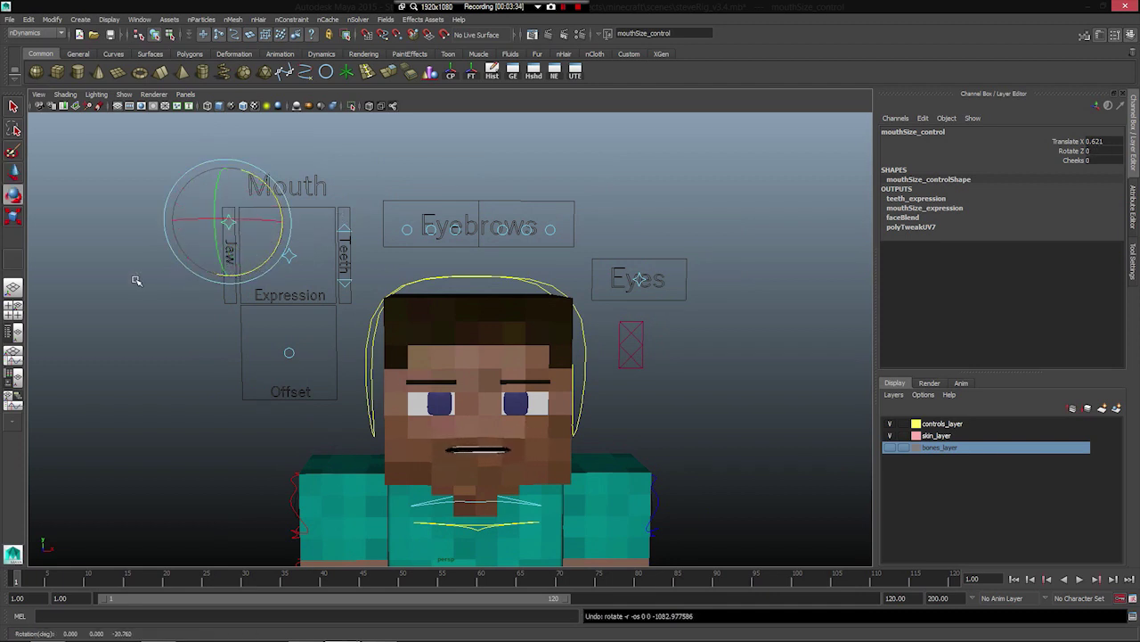
pyautogui.click(135, 279)
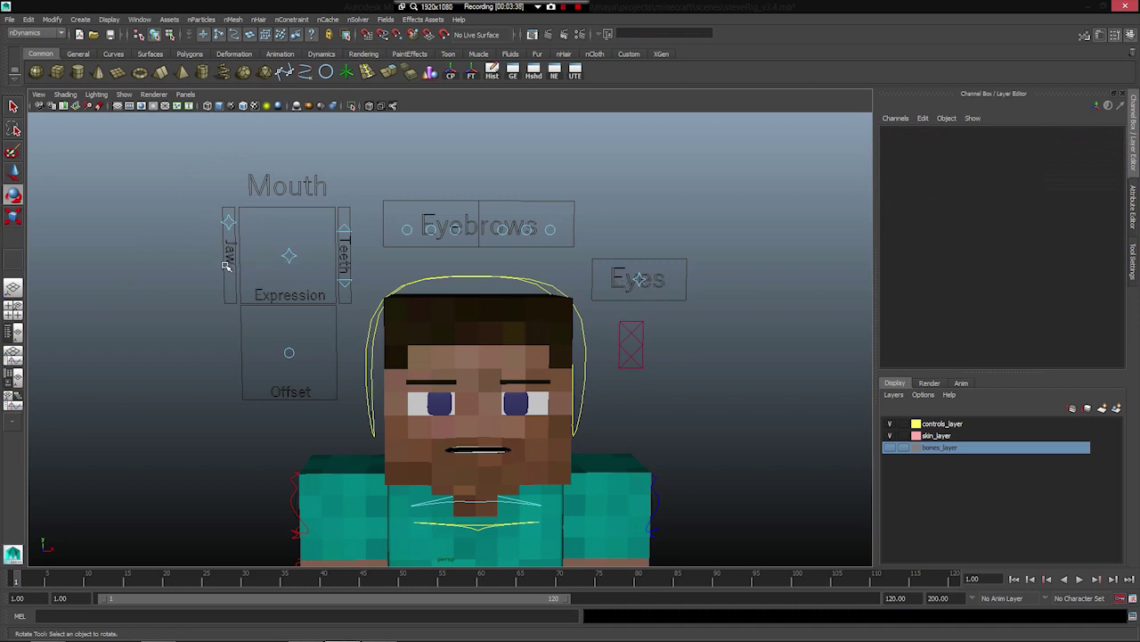
# - Select the mouth Expression control, lower it to Translate Y -2 for a frown, and undo the move
pyautogui.scroll(2, 234, 330)
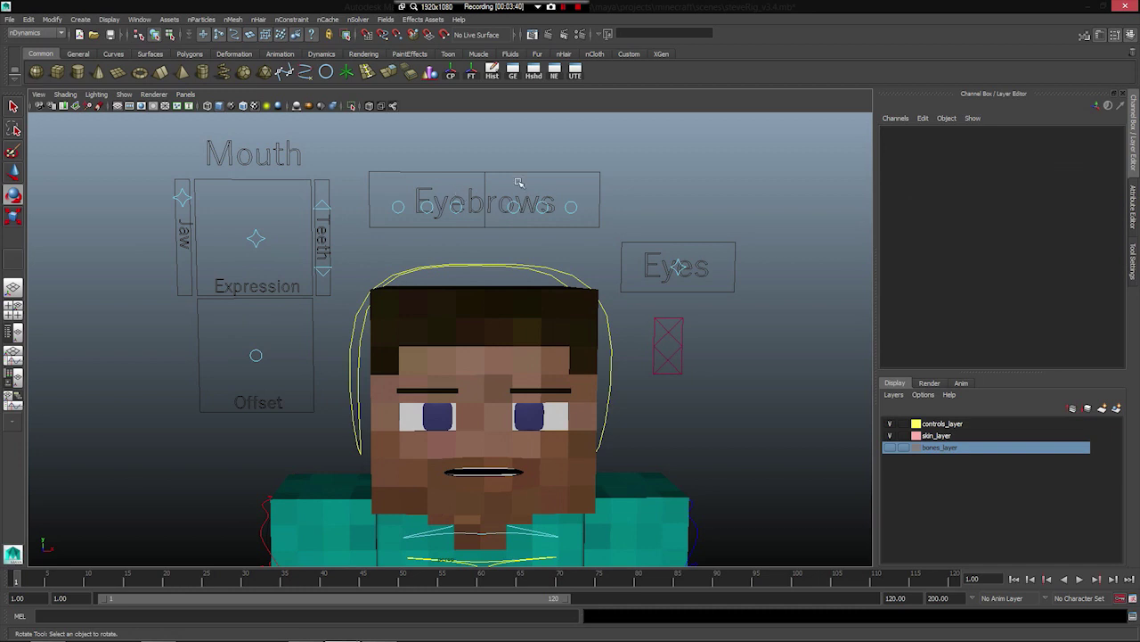
pyautogui.click(256, 238)
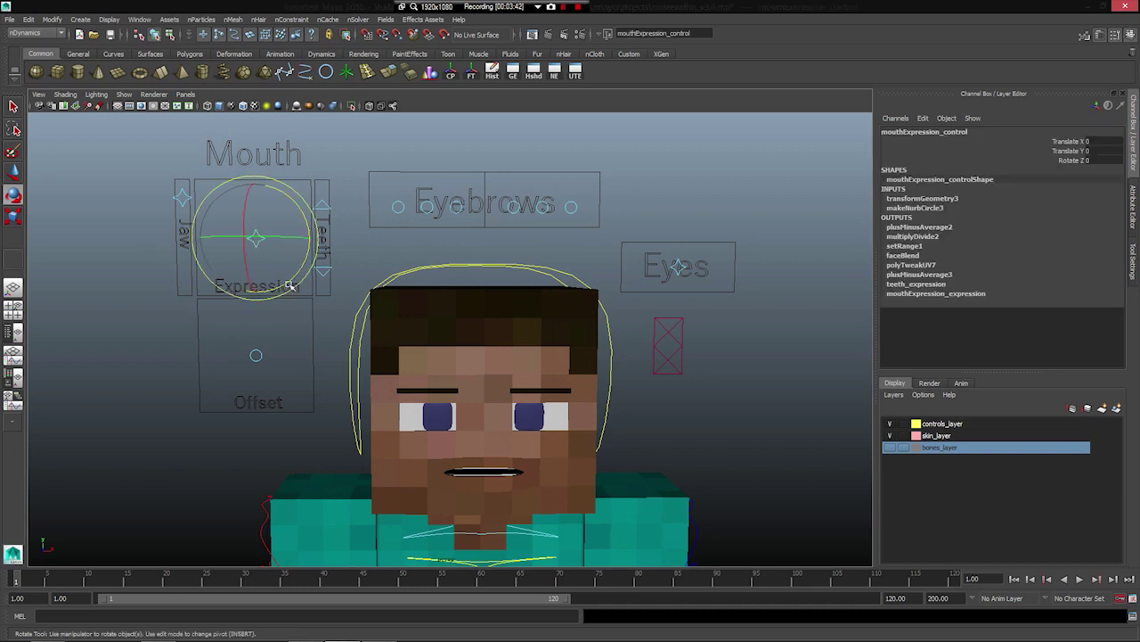
pyautogui.click(180, 200)
pyautogui.click(272, 276)
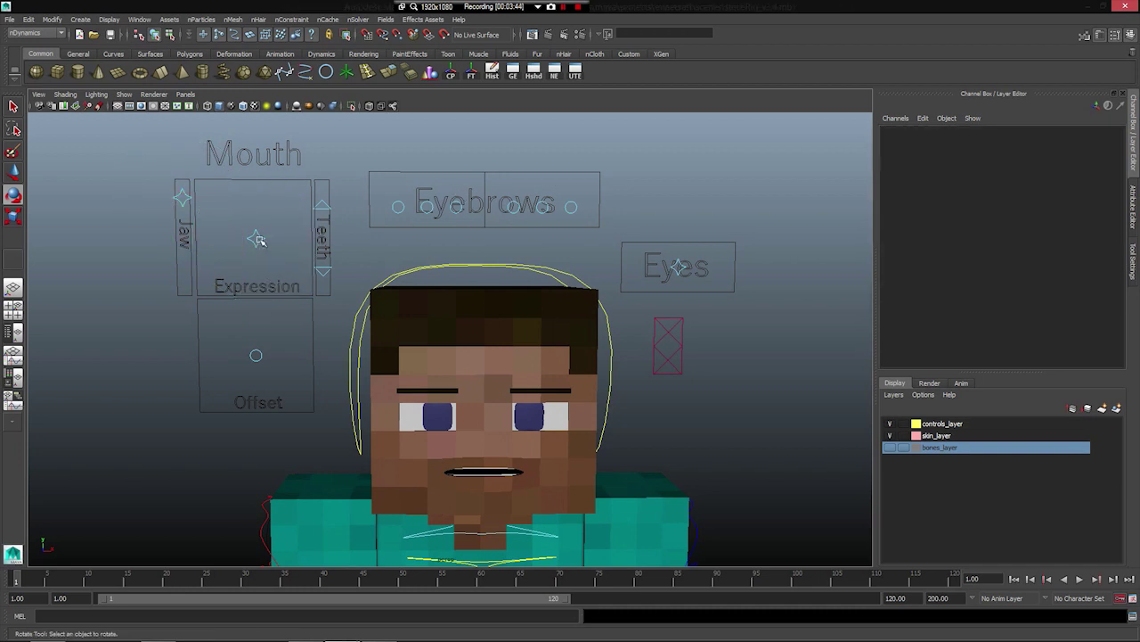
pyautogui.click(257, 238)
pyautogui.press('w')
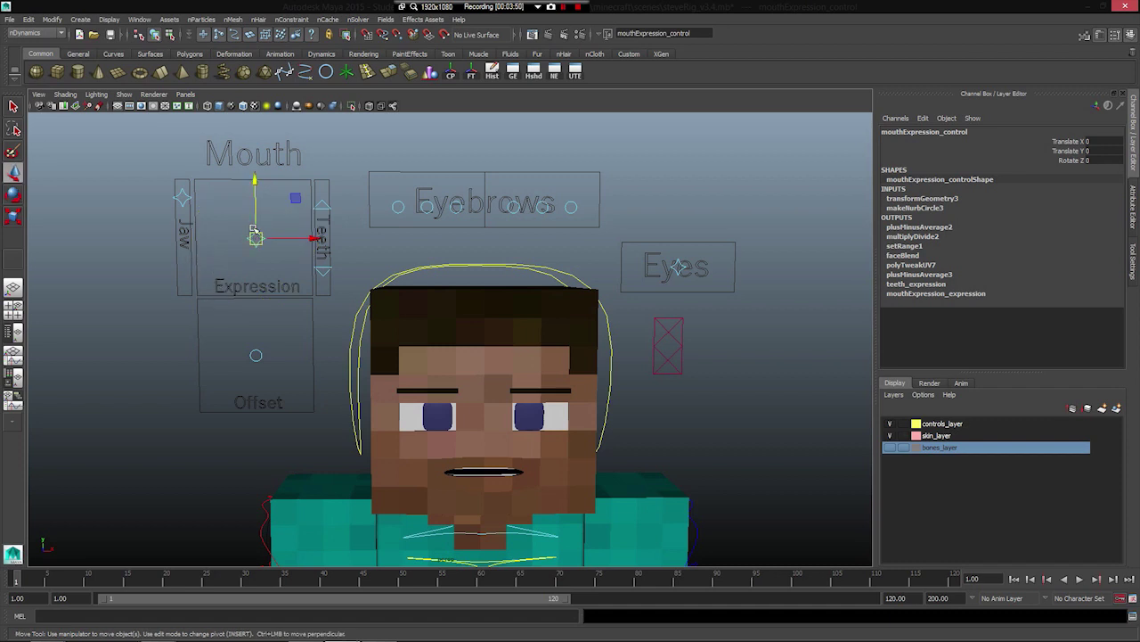
pyautogui.moveTo(254, 223); pyautogui.dragTo(259, 337)
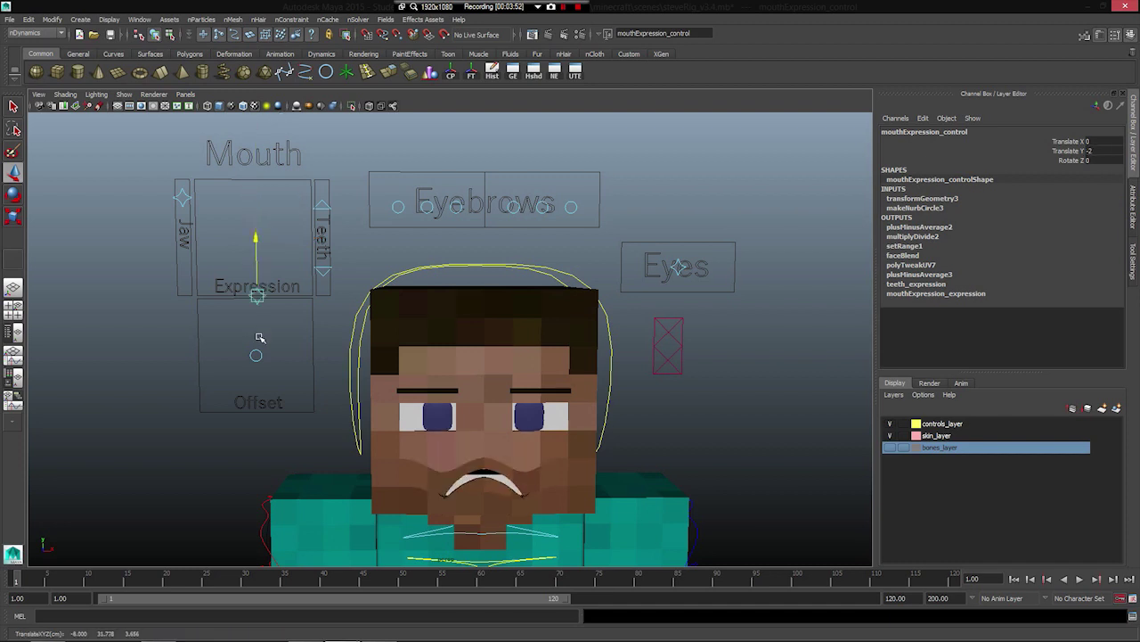
pyautogui.hotkey('ctrl', 'z')
# - Move the Expression control to Translate X -2 and the Jaw control to Translate X 0.298, and undo an extra Expression move
pyautogui.moveTo(256, 238); pyautogui.dragTo(183, 211)
pyautogui.click(181, 195)
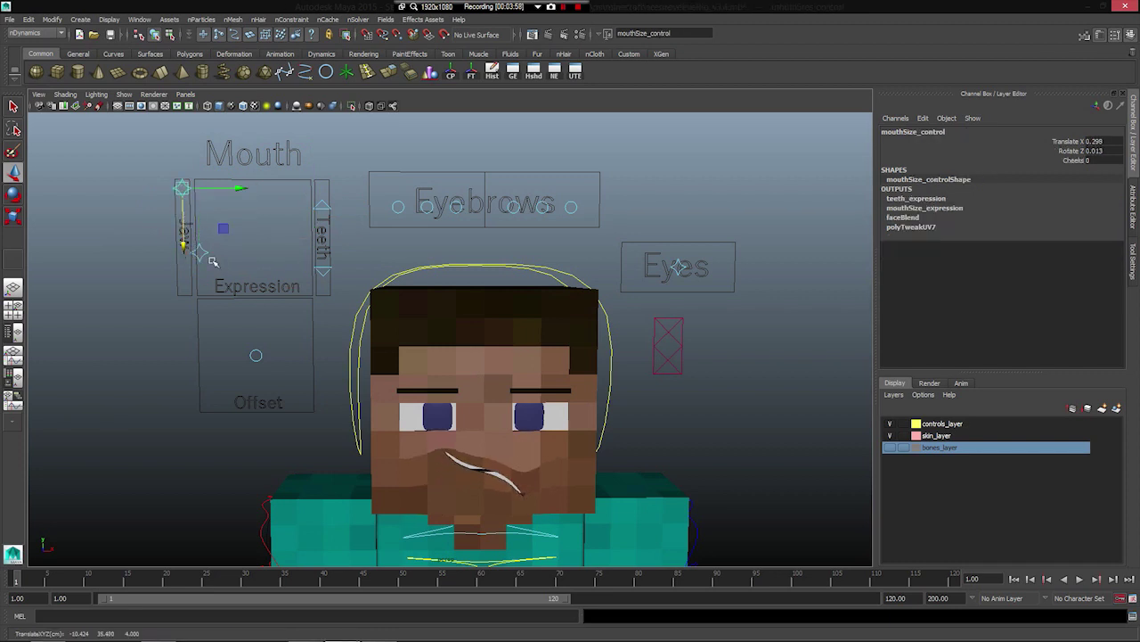
pyautogui.click(199, 254)
pyautogui.moveTo(199, 254); pyautogui.dragTo(222, 244)
pyautogui.hotkey('ctrl', 'z')
# - Reset the Expression control's Translate X and Translate Y to 0
pyautogui.moveTo(1101, 141); pyautogui.dragTo(1101, 150)
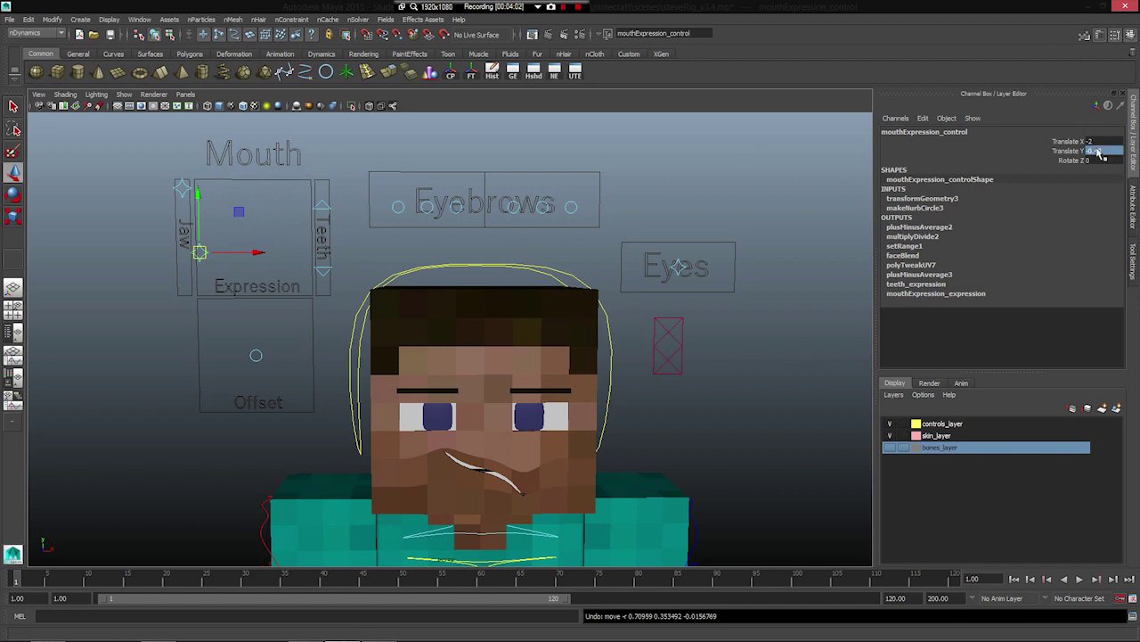
pyautogui.write('0')
pyautogui.press('Return')
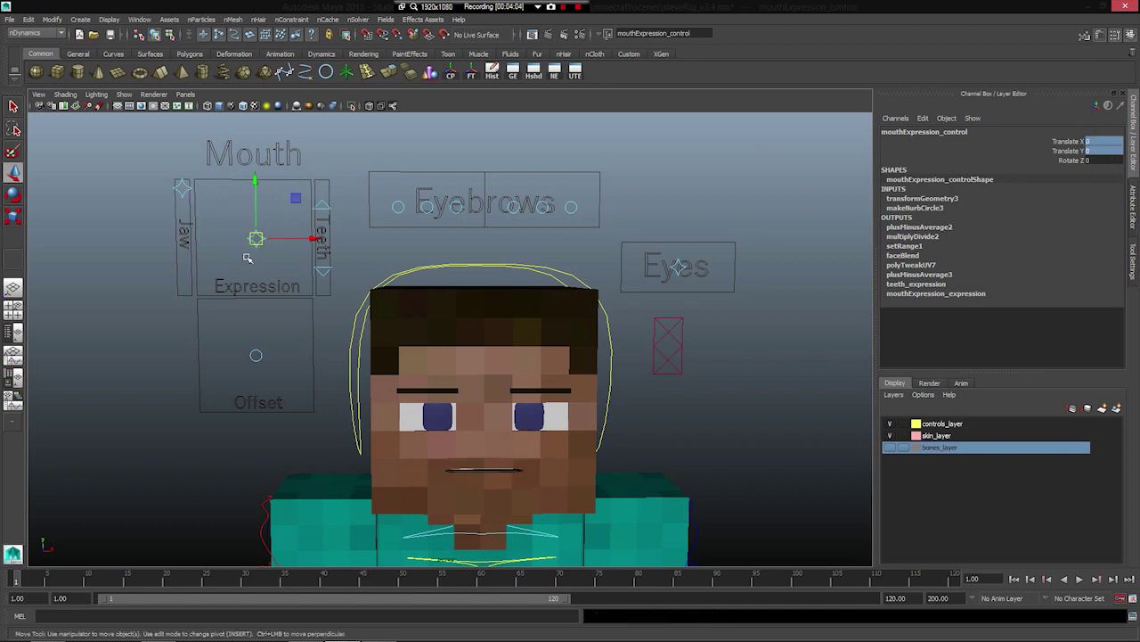
# - Rotate the Expression control to Rotate Z -45 and the opposite way, reset its Rotate Z to 0 and deselect it
pyautogui.press('e')
pyautogui.moveTo(298, 253); pyautogui.dragTo(215, 320)
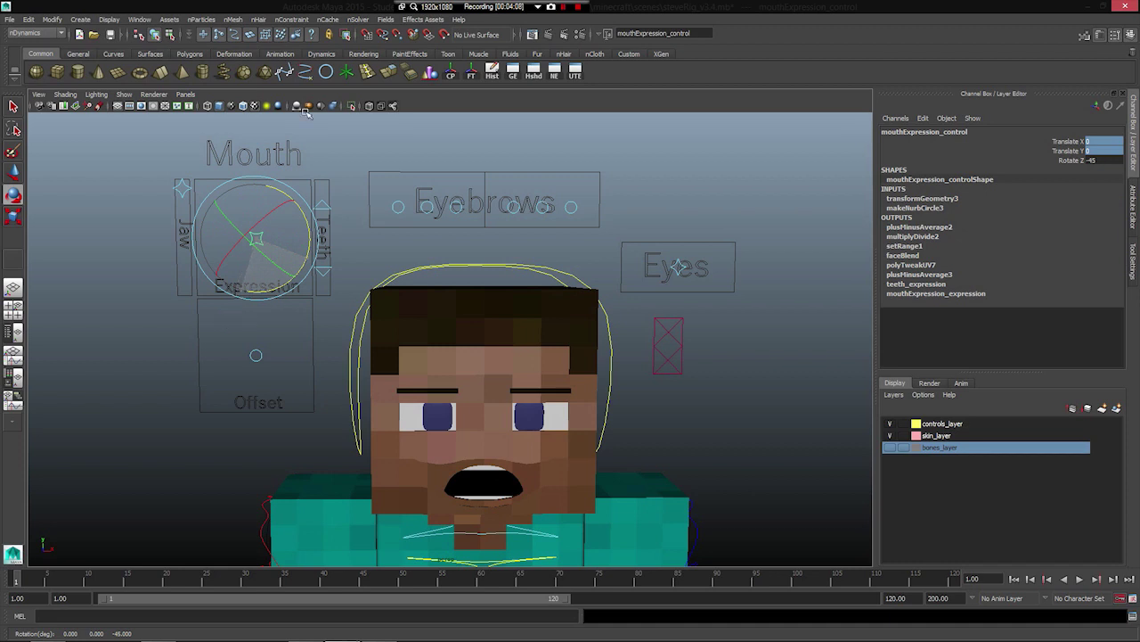
pyautogui.moveTo(242, 291); pyautogui.dragTo(278, 289)
pyautogui.hotkey('ctrl', 'z')
pyautogui.moveTo(1083, 138); pyautogui.dragTo(1097, 174)
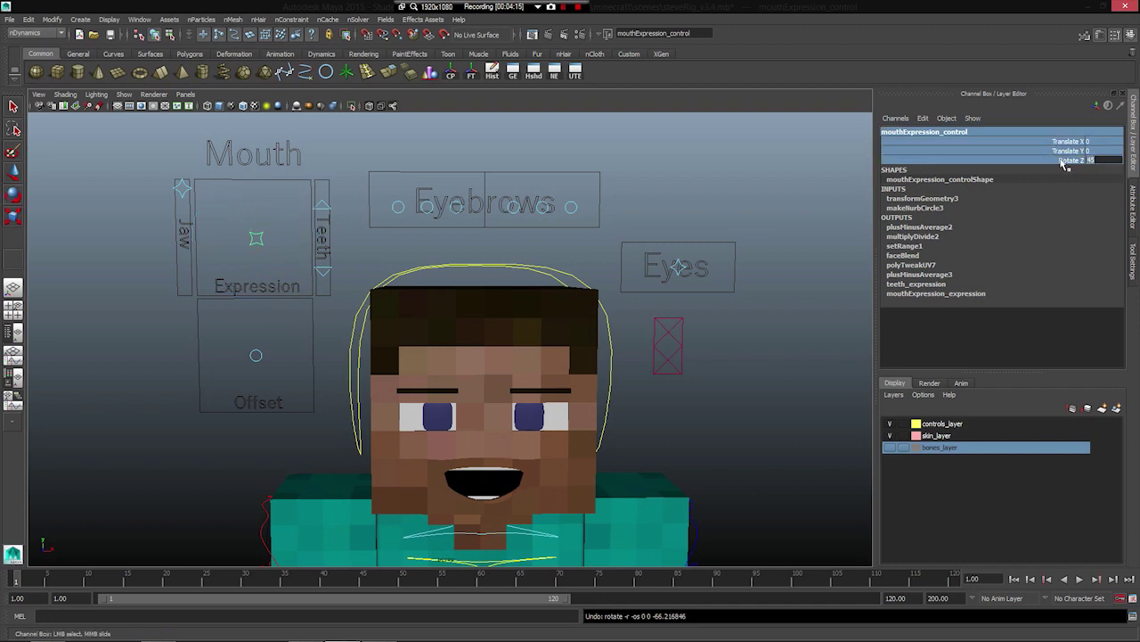
pyautogui.write('0')
pyautogui.press('Return')
pyautogui.click(185, 360)
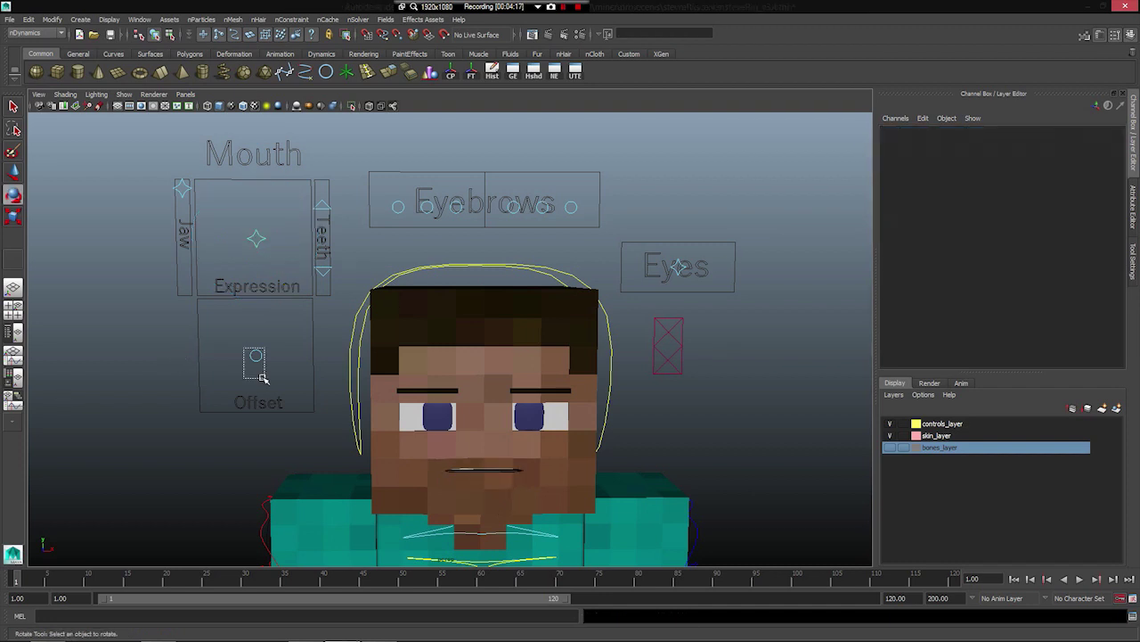
# - Select the mouth Offset control, move it around to shift the mouth, and reset its Translate X and Y to 0
pyautogui.click(254, 361)
pyautogui.press('w')
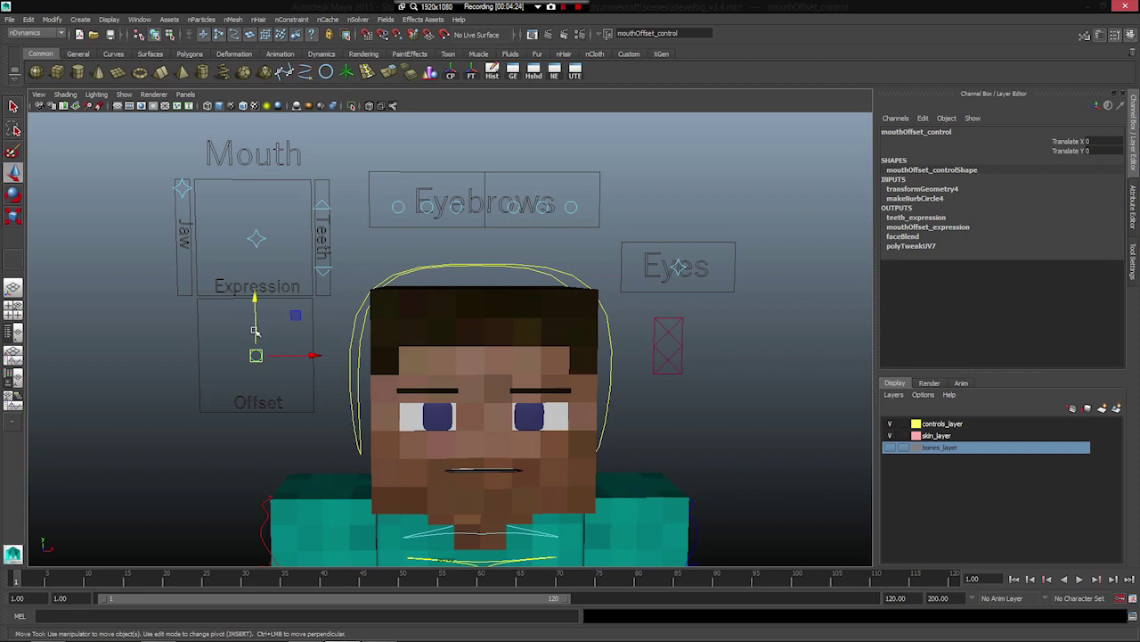
pyautogui.moveTo(256, 331); pyautogui.dragTo(240, 356)
pyautogui.moveTo(1096, 140); pyautogui.dragTo(1107, 165)
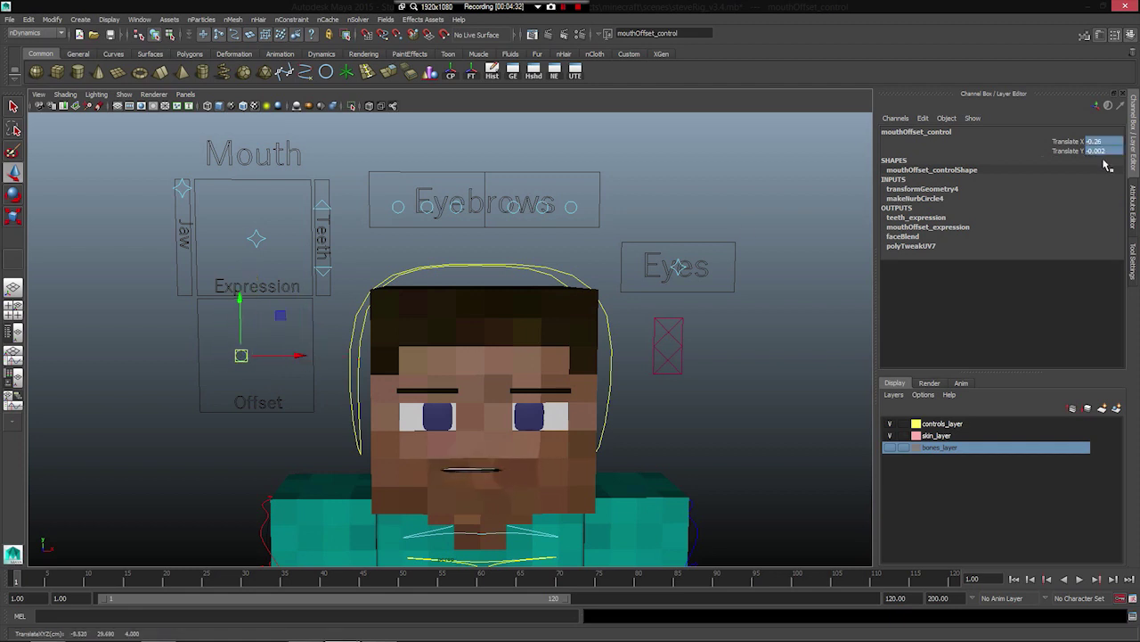
pyautogui.write('0')
pyautogui.press('Return')
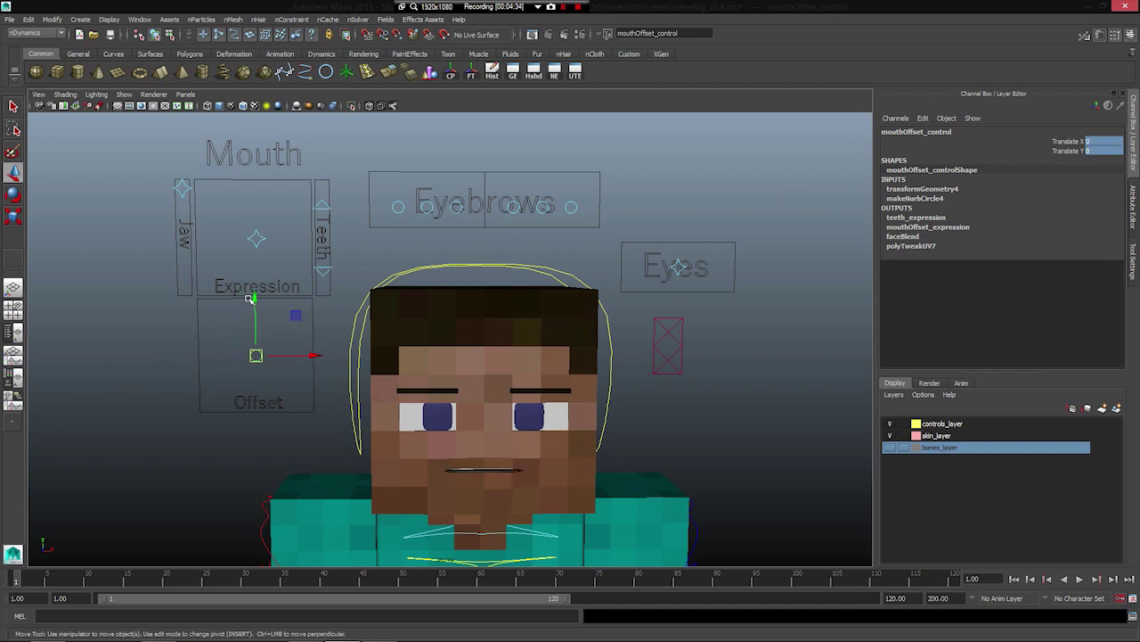
# - Raise the Offset control to Translate Y 0.78, and set the Jaw control to Rotate Z -13.788 and Translate X 0.12
pyautogui.moveTo(250, 299); pyautogui.dragTo(205, 218)
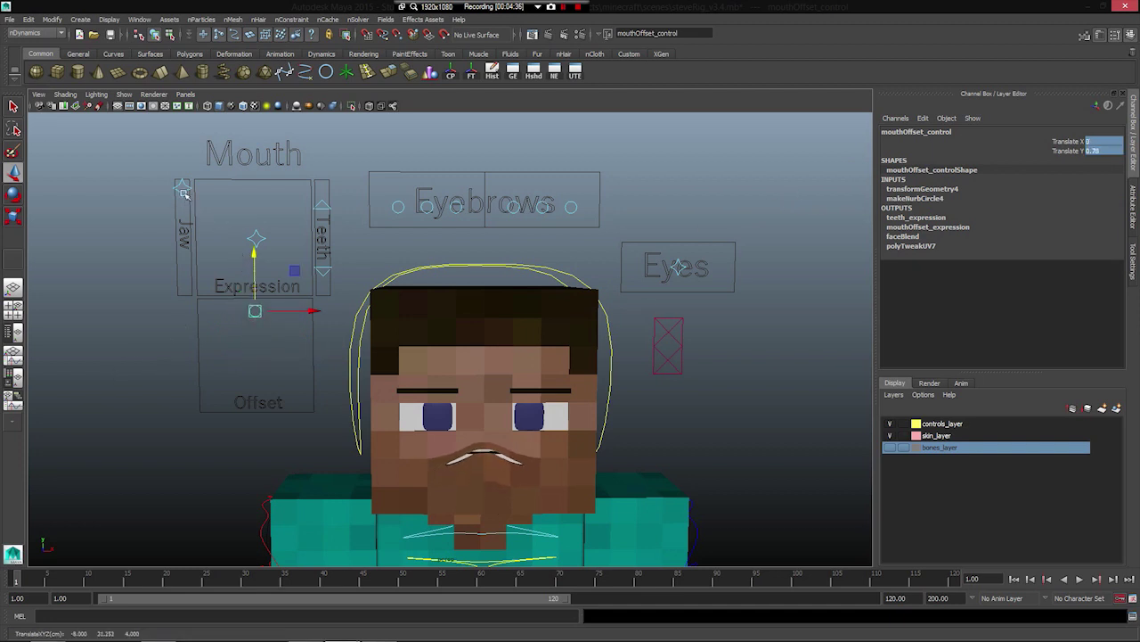
pyautogui.click(183, 190)
pyautogui.press('e')
pyautogui.click(221, 223)
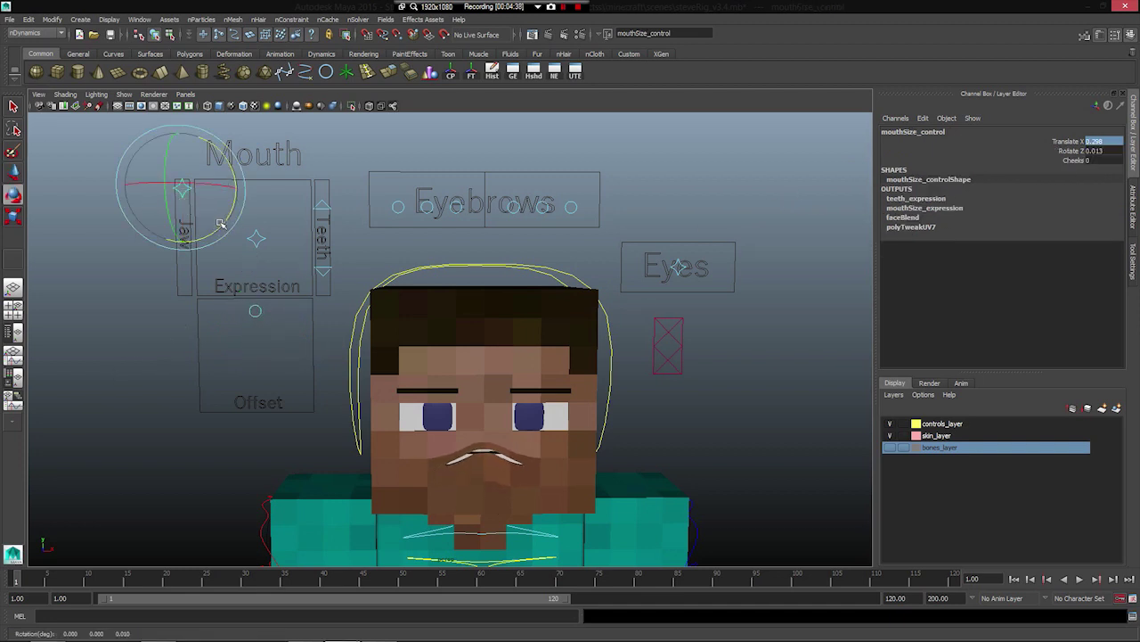
pyautogui.moveTo(221, 223); pyautogui.dragTo(174, 209)
pyautogui.press('w')
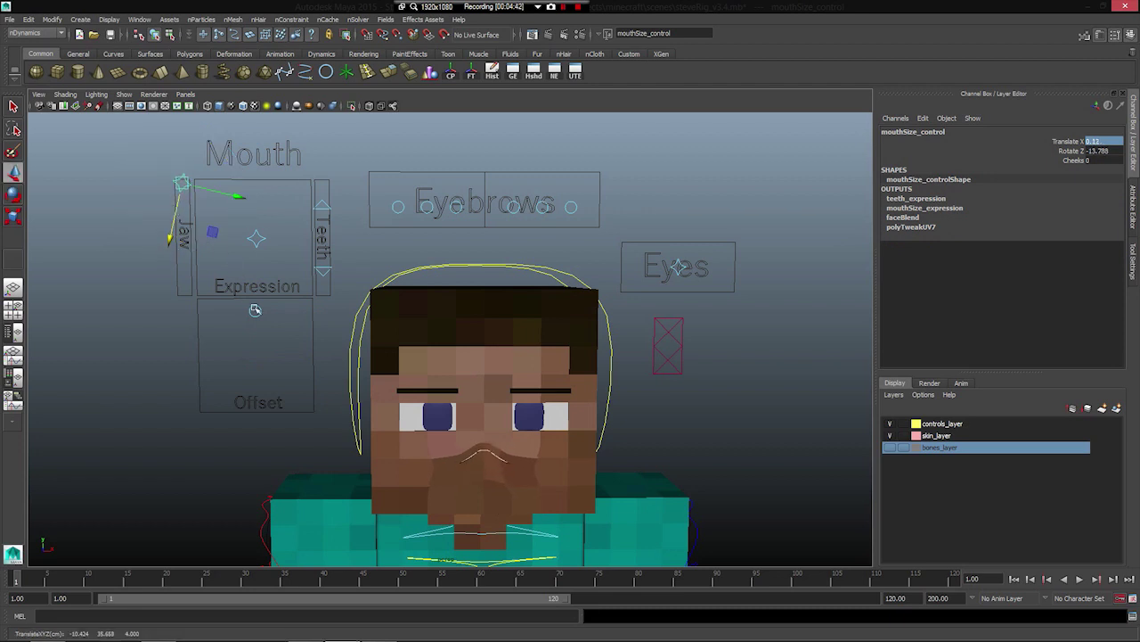
# - Select the mouth Offset control and reset its Translate Y to 0
pyautogui.click(254, 309)
pyautogui.click(255, 308)
pyautogui.moveTo(255, 294); pyautogui.dragTo(458, 290)
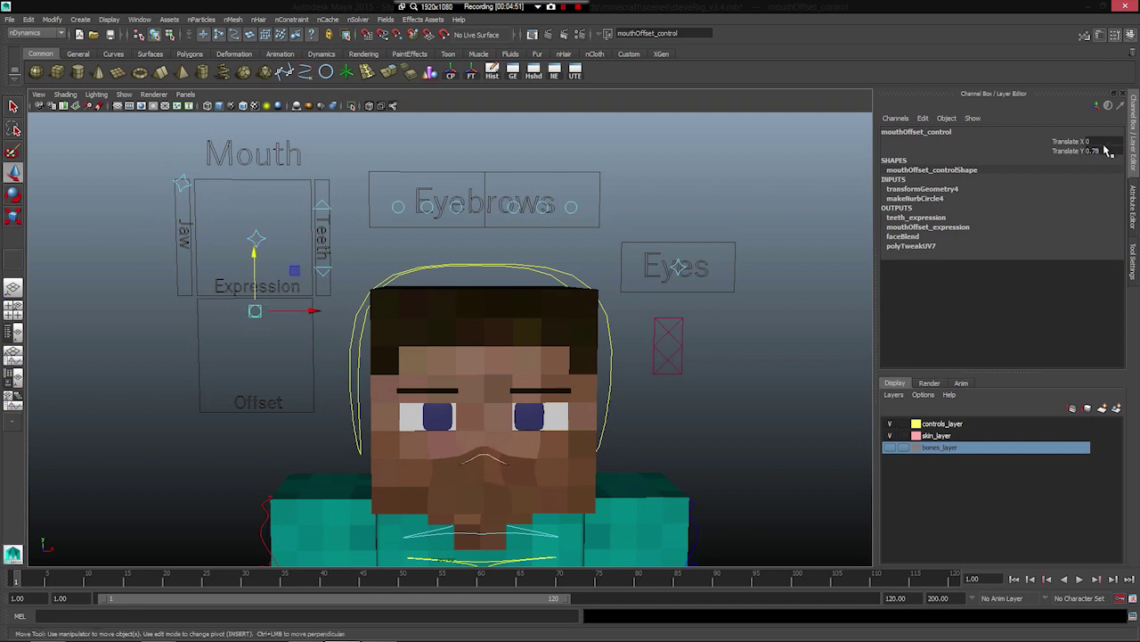
pyautogui.click(1105, 150)
pyautogui.write('0')
pyautogui.press('Return')
pyautogui.keyDown('alt'); pyautogui.moveTo(207, 444); pyautogui.dragTo(197, 449); pyautogui.keyUp('alt')
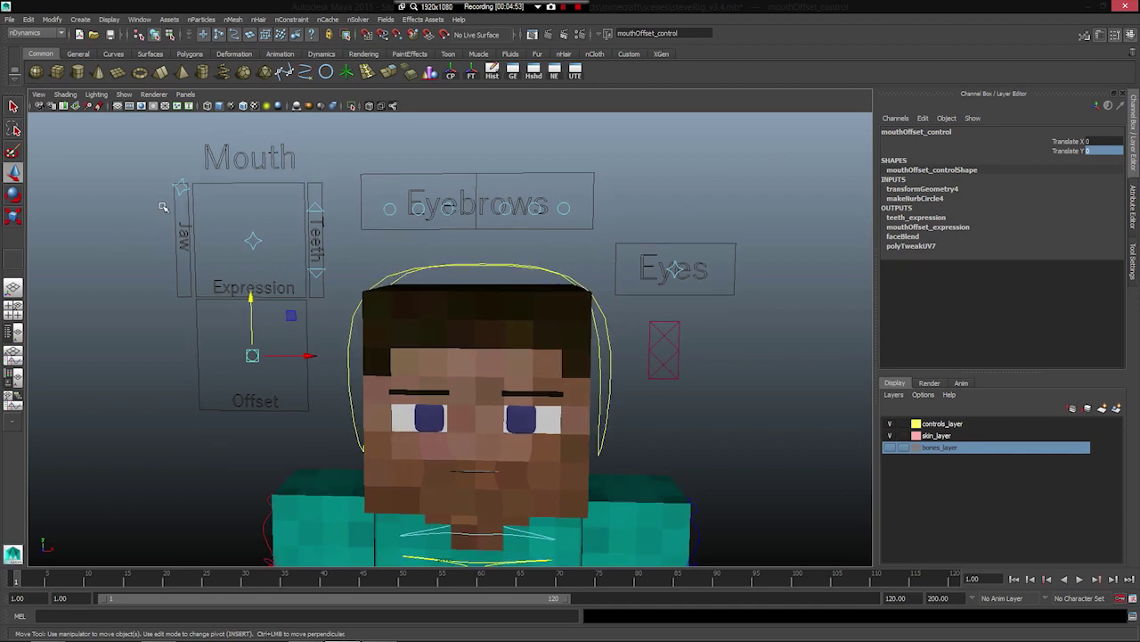
# - Set the Jaw control's Rotate Z to 0 and lower it to Translate X 1.816 to open the mouth
pyautogui.click(181, 188)
pyautogui.doubleClick(1094, 151)
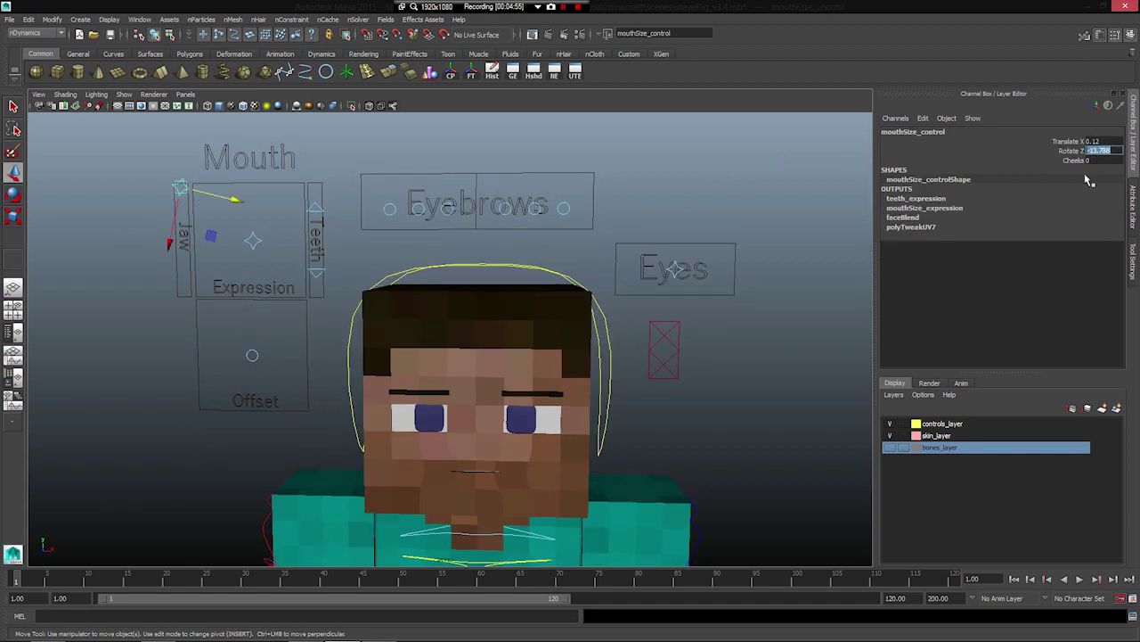
pyautogui.write('0')
pyautogui.press('Return')
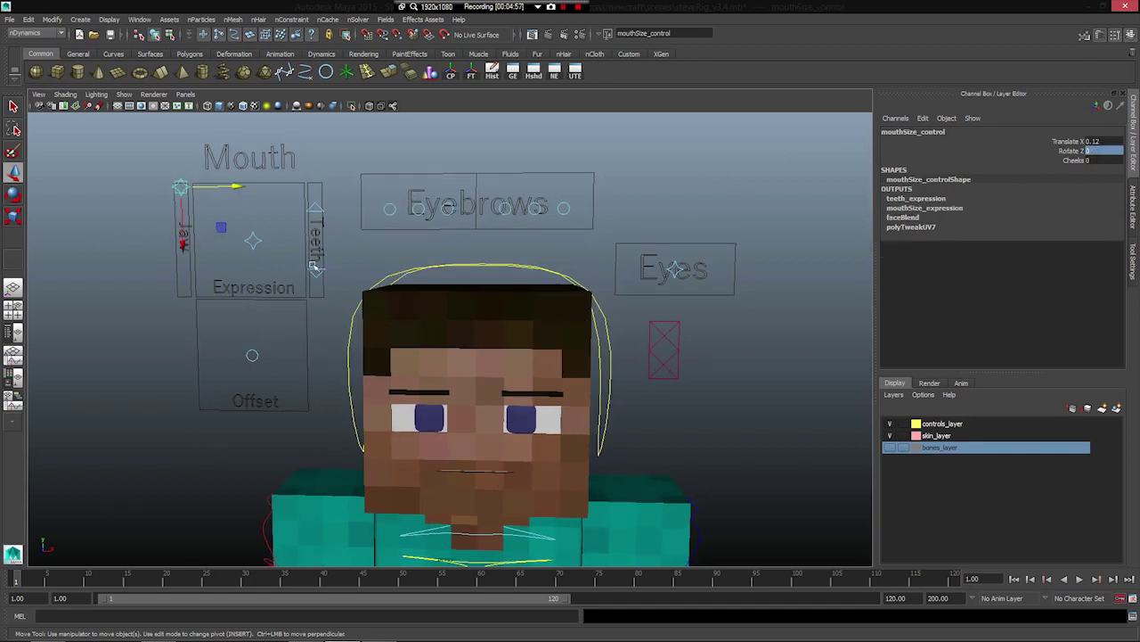
pyautogui.moveTo(181, 220); pyautogui.dragTo(516, 441)
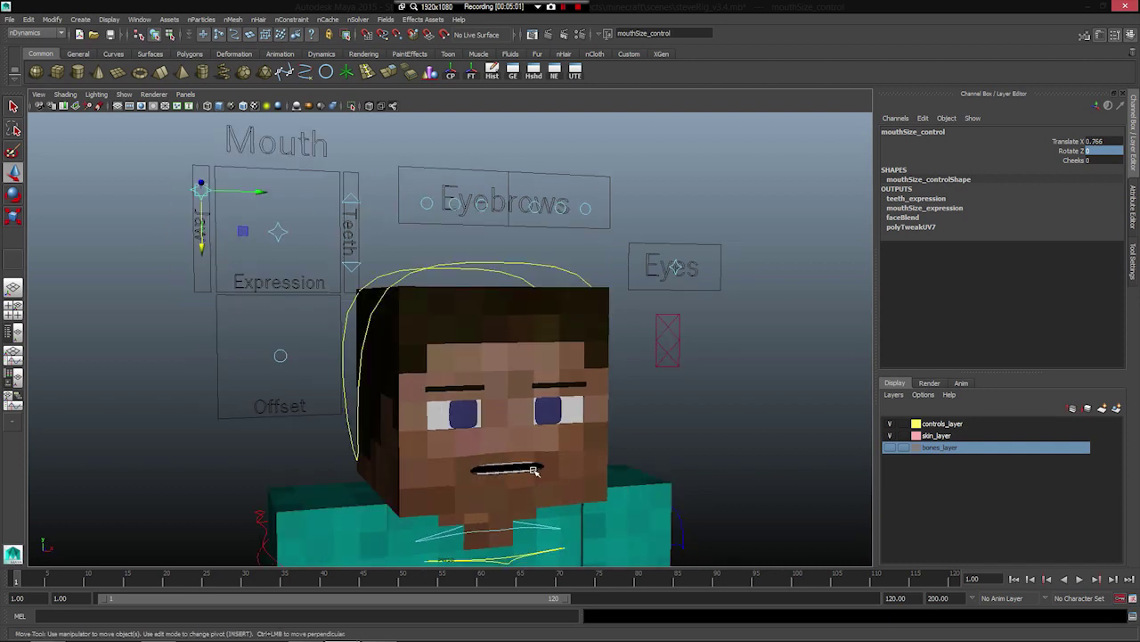
pyautogui.moveTo(205, 245); pyautogui.dragTo(312, 298)
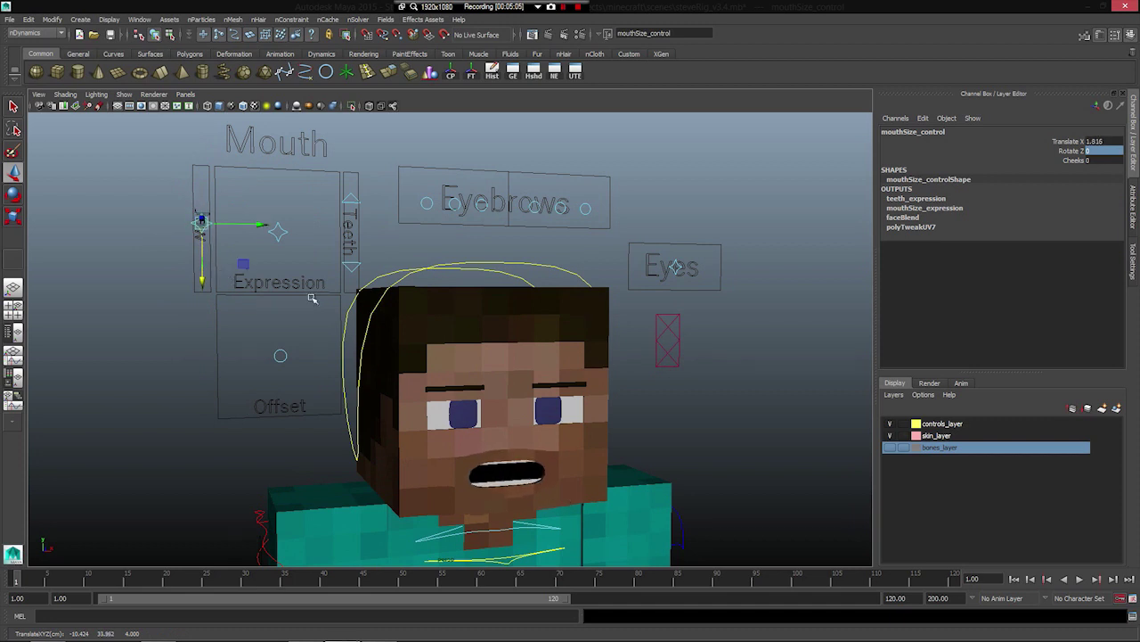
# - Try moving the bottom teeth control, select the top teeth control and undo the move
pyautogui.click(353, 267)
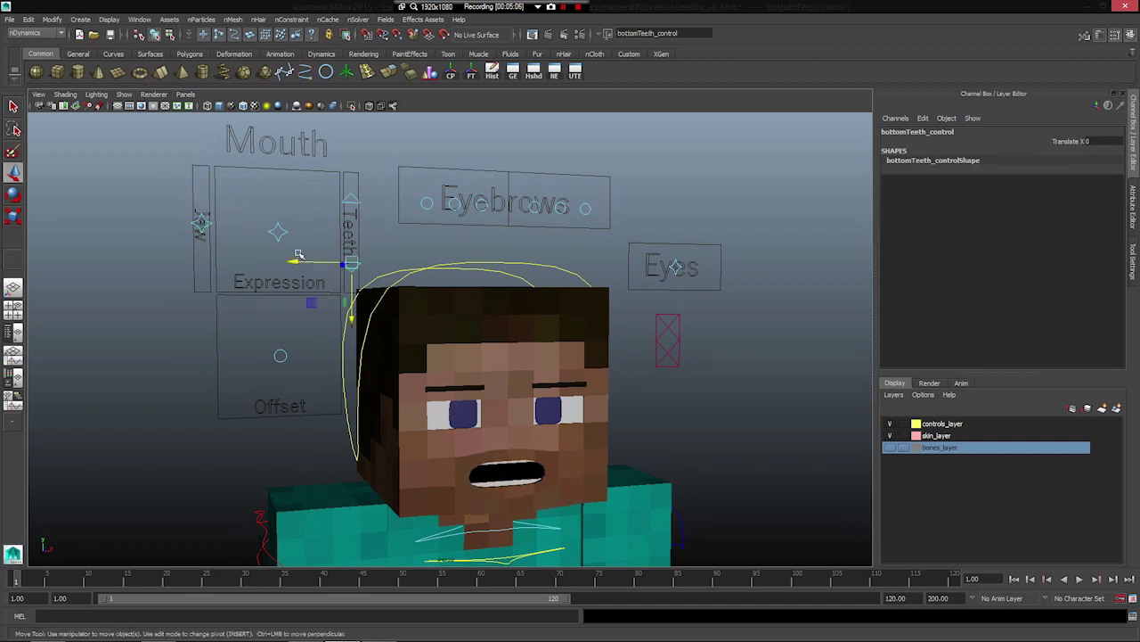
pyautogui.moveTo(358, 283); pyautogui.dragTo(354, 206)
pyautogui.click(350, 200)
pyautogui.hotkey('ctrl', 'z')
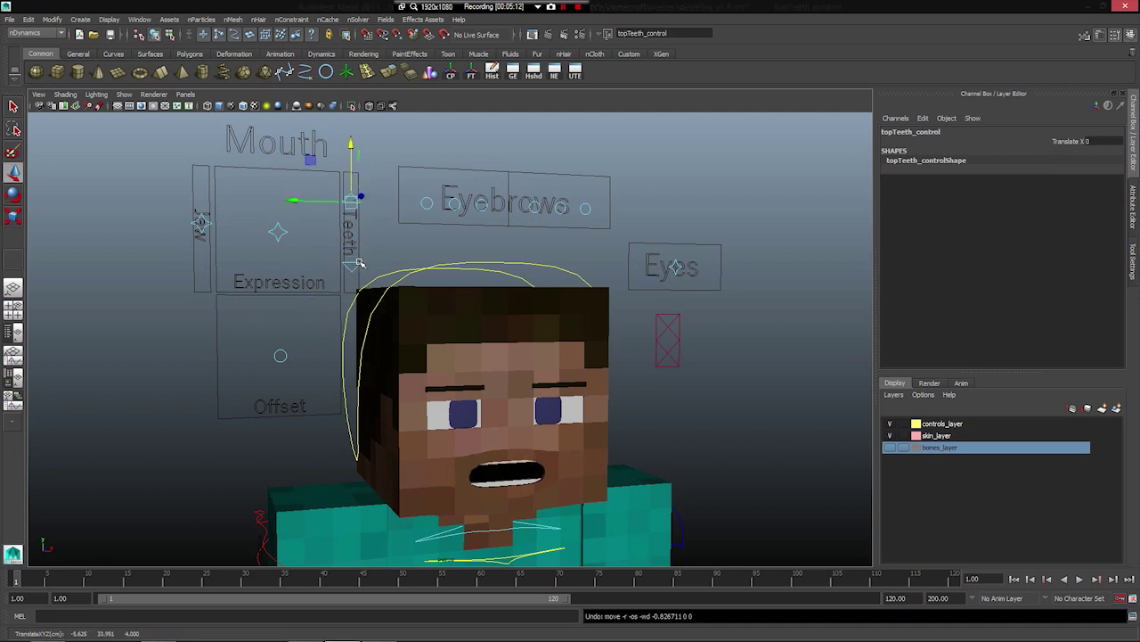
# - Select both teeth controls, move them together to Translate X 0.322 and slightly further, and undo both moves
pyautogui.click(355, 265)
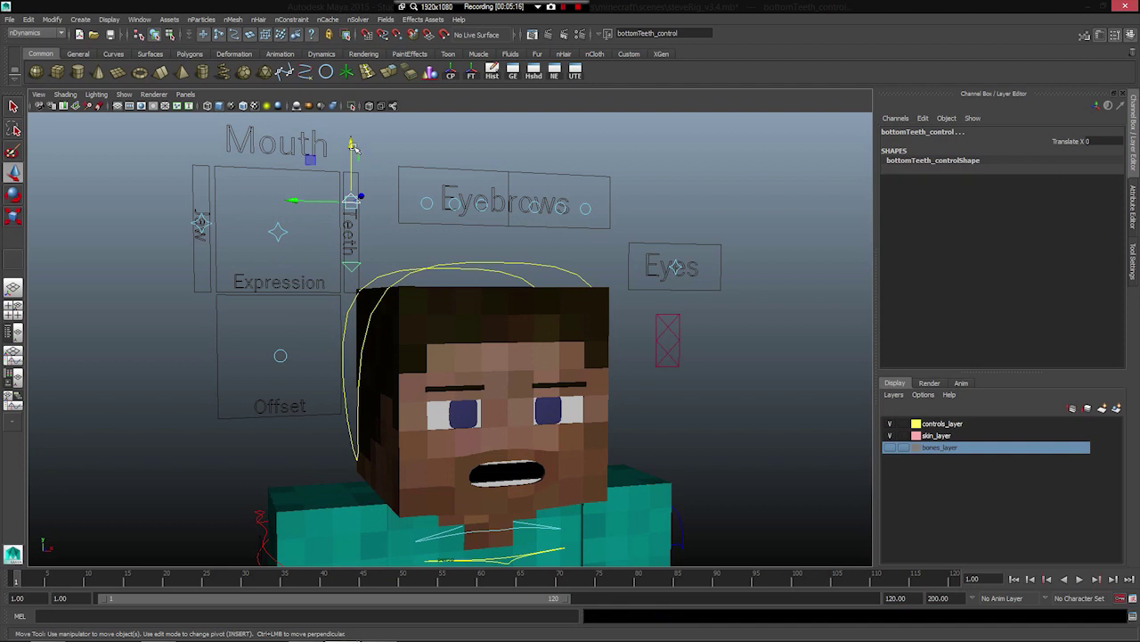
pyautogui.moveTo(353, 146); pyautogui.dragTo(342, 157)
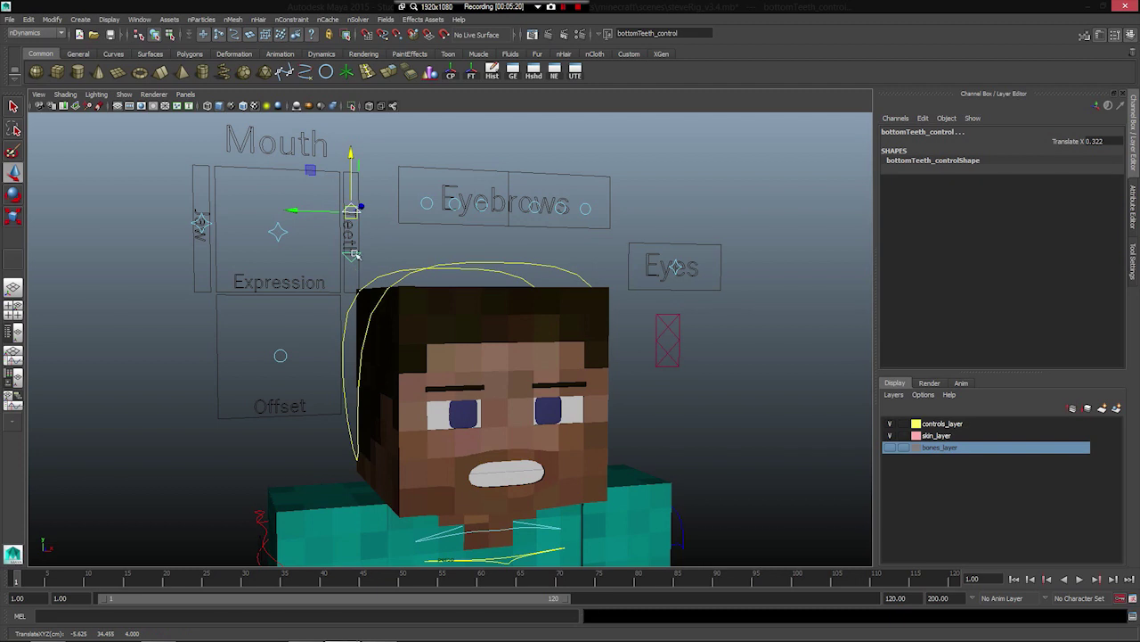
pyautogui.moveTo(352, 181); pyautogui.dragTo(355, 174)
pyautogui.hotkey('ctrl', 'z')
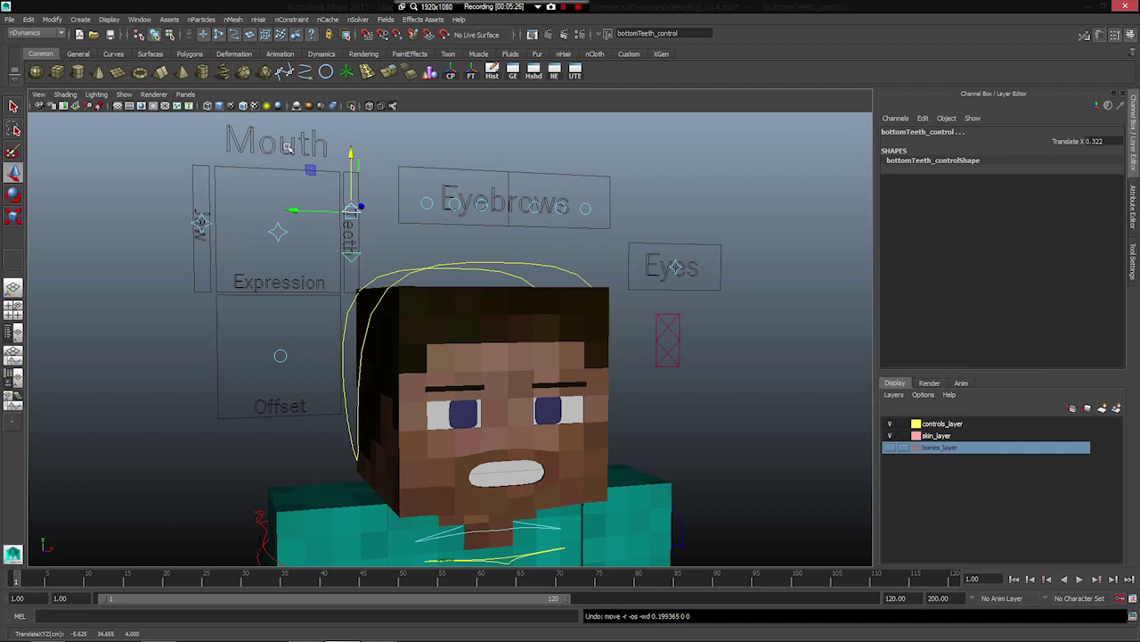
pyautogui.hotkey('ctrl', 'z')
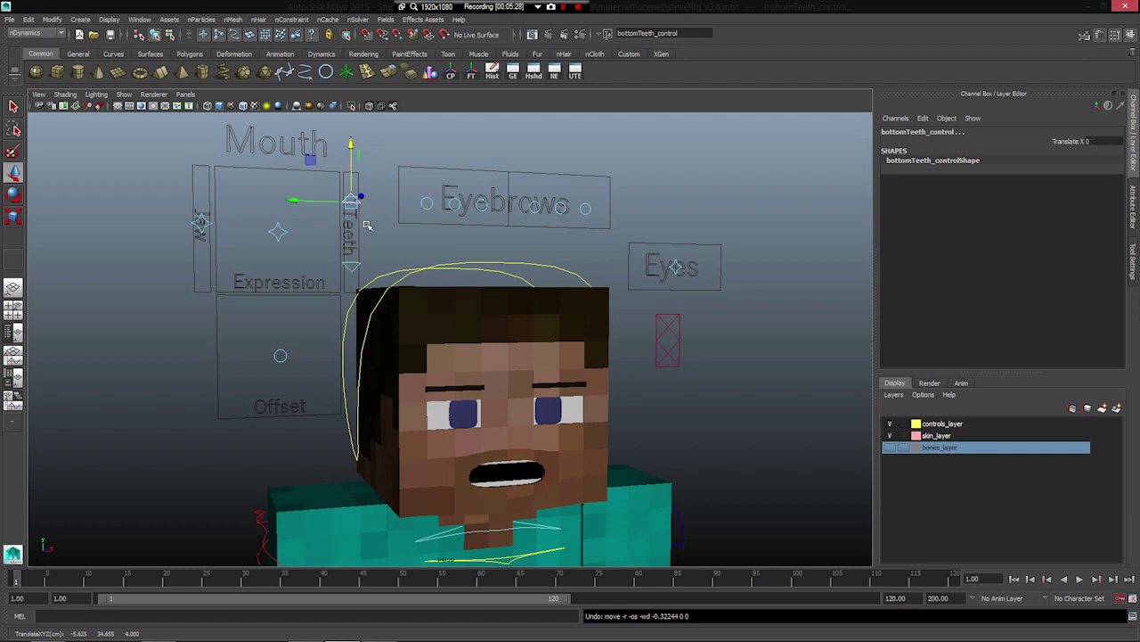
# - Try moving both teeth controls with the Move tool's axis set to World and again with it set to Object, undoing each move
pyautogui.scroll(3, 395, 283)
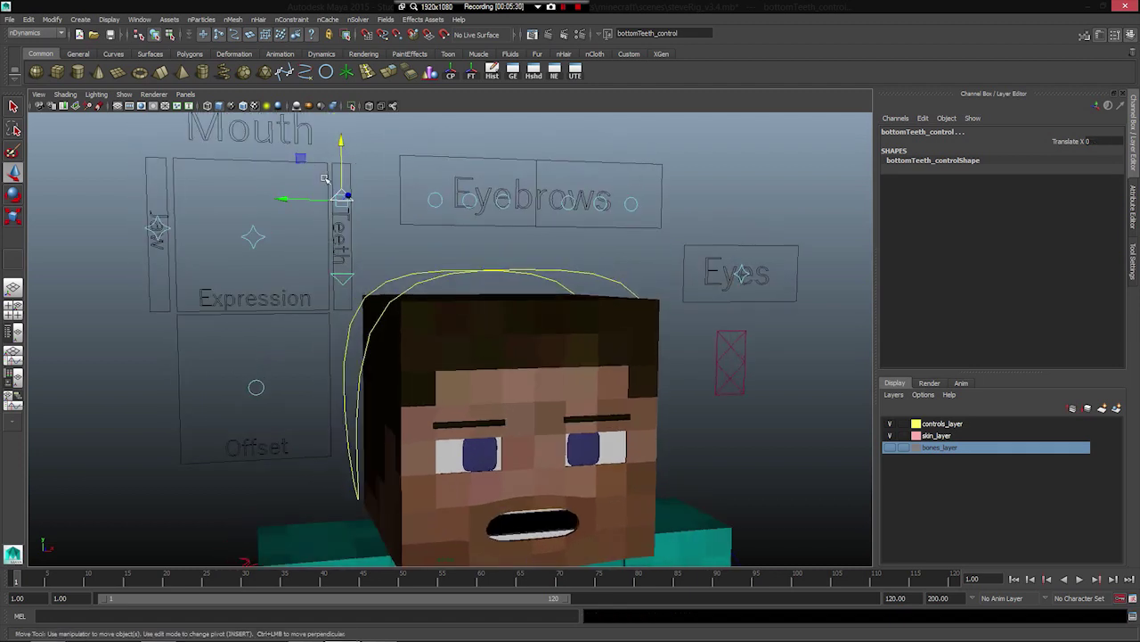
pyautogui.scroll(-1, 523, 303)
pyautogui.scroll(3, 401, 223)
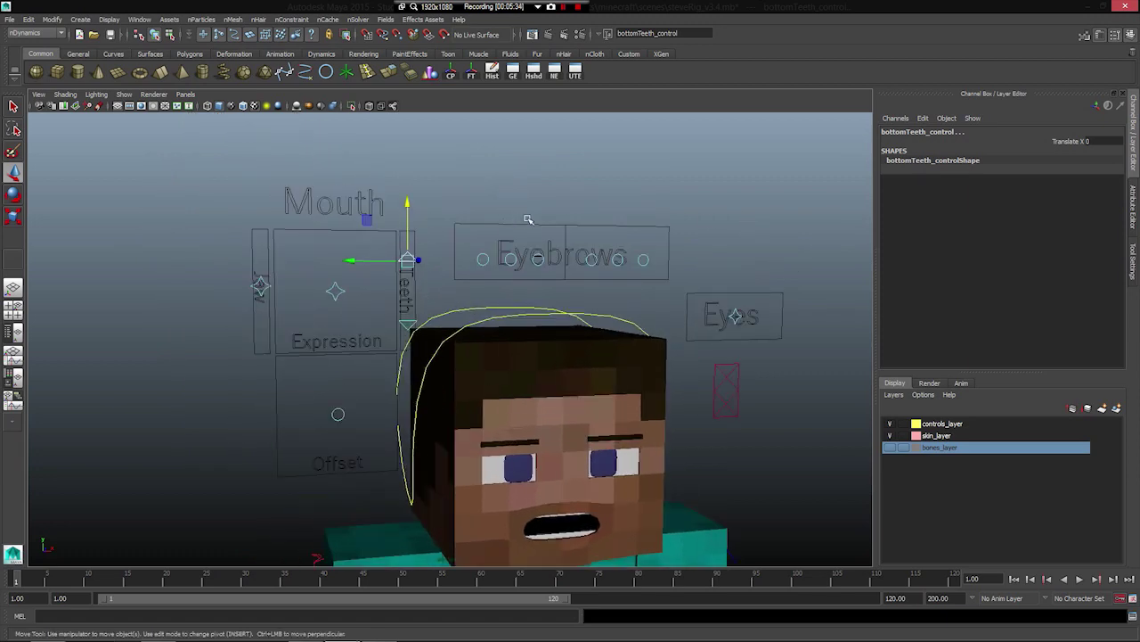
pyautogui.click(1135, 260)
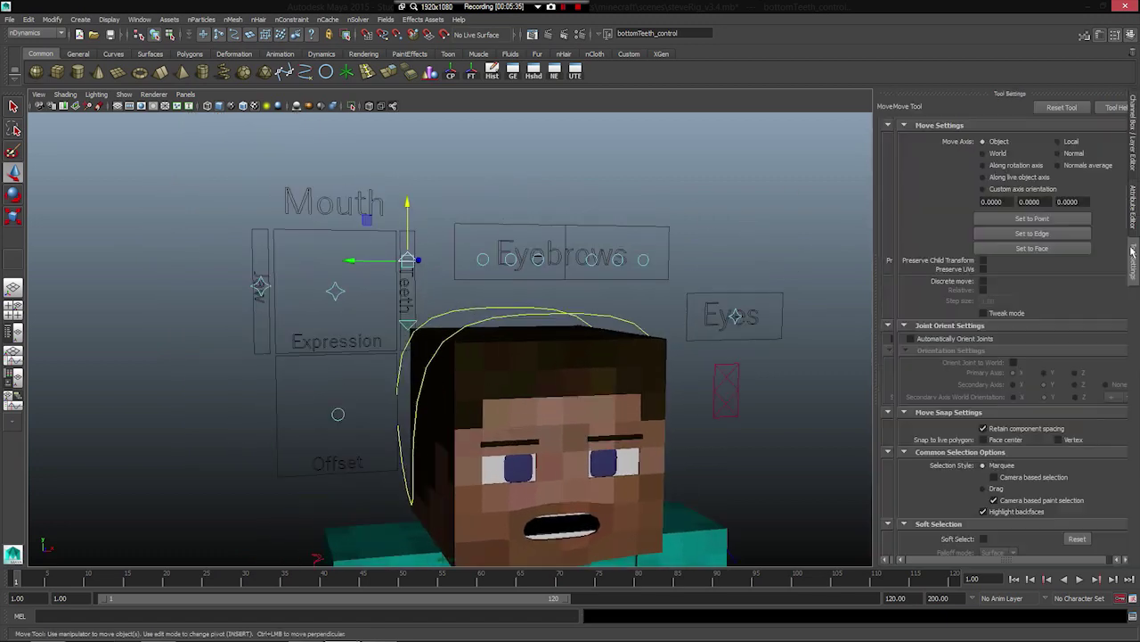
pyautogui.click(991, 154)
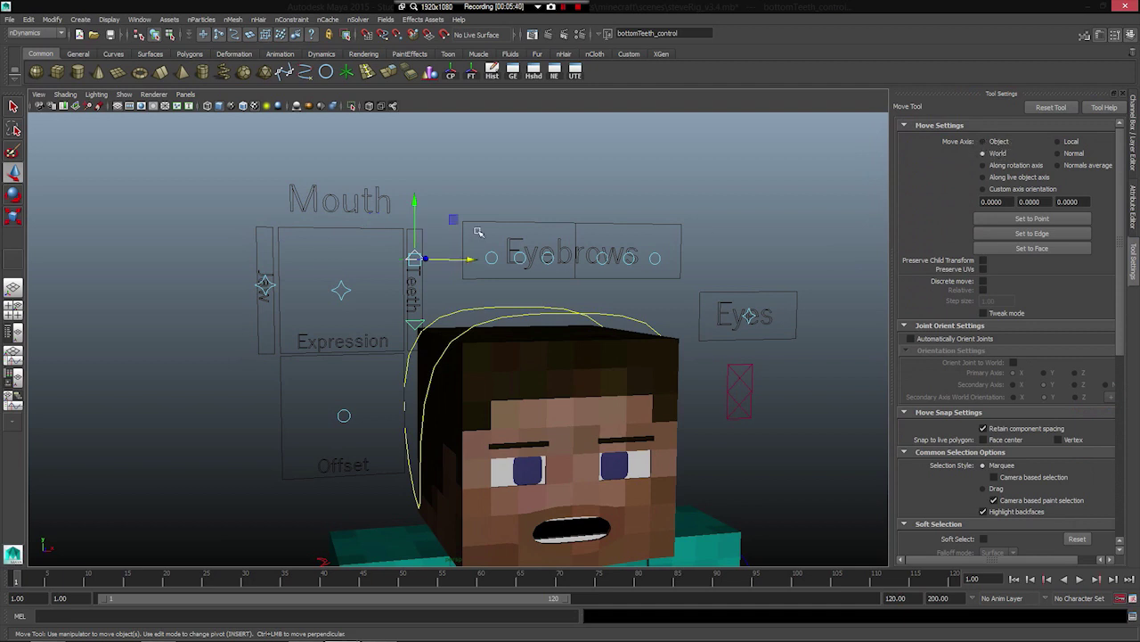
pyautogui.moveTo(406, 219); pyautogui.dragTo(408, 186)
pyautogui.hotkey('ctrl', 'z')
pyautogui.click(987, 143)
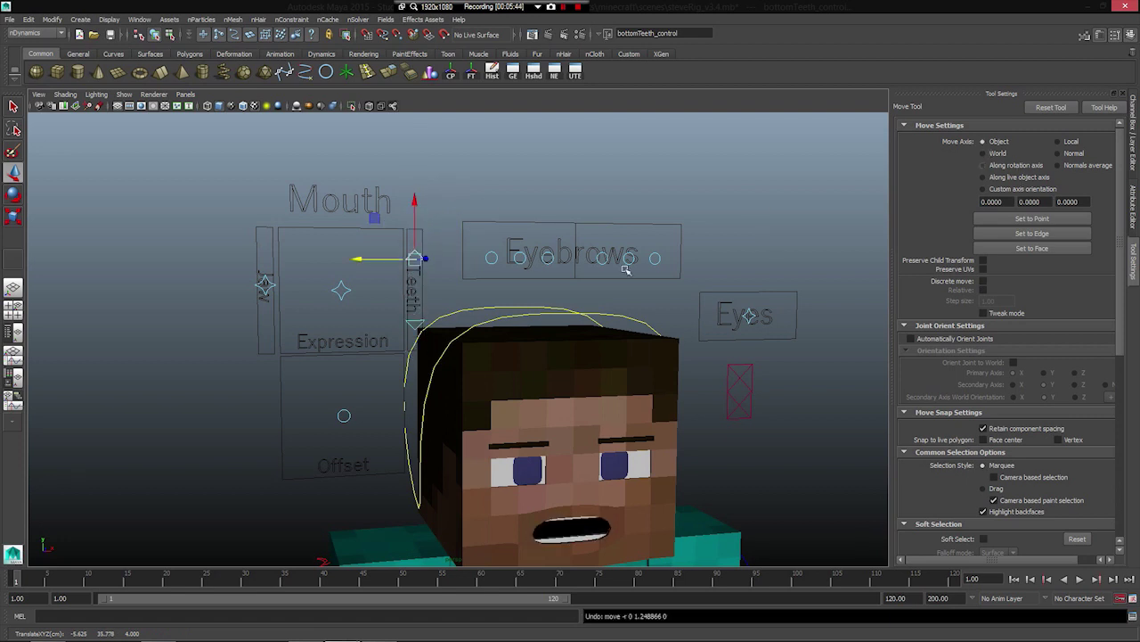
pyautogui.moveTo(414, 200); pyautogui.dragTo(433, 219)
pyautogui.hotkey('ctrl', 'z')
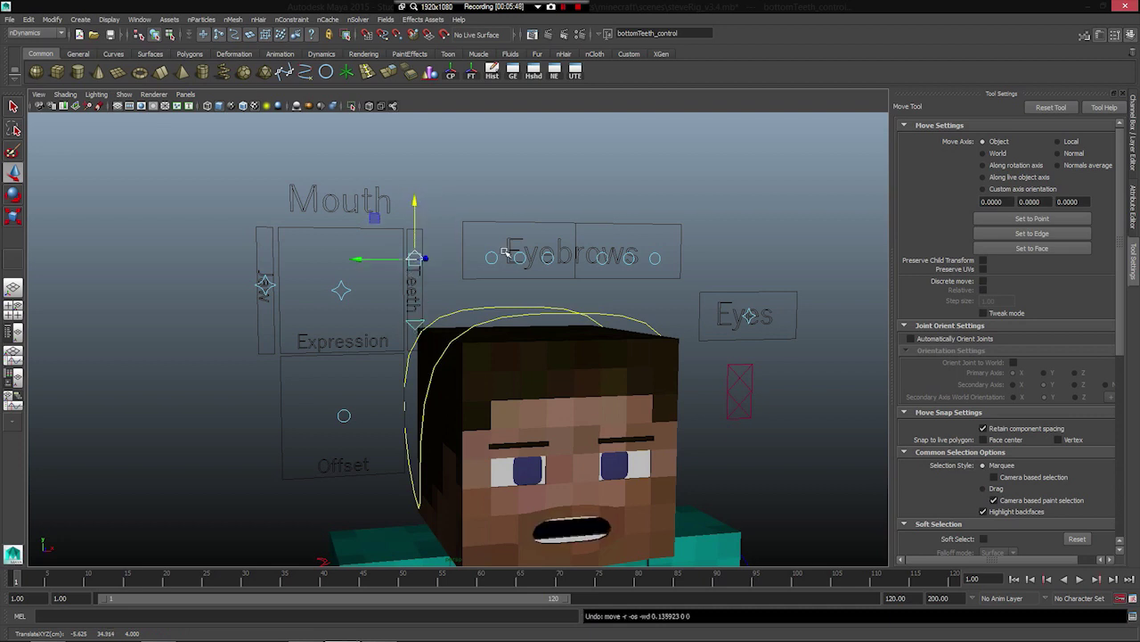
# - Select individual eyebrow controls on both sides, try moving a right eyebrow control, and undo the move
pyautogui.keyDown('alt'); pyautogui.moveTo(549, 281); pyautogui.dragTo(652, 275); pyautogui.keyUp('alt')
pyautogui.click(514, 259)
pyautogui.keyDown('alt'); pyautogui.moveTo(622, 278); pyautogui.dragTo(599, 274); pyautogui.keyUp('alt')
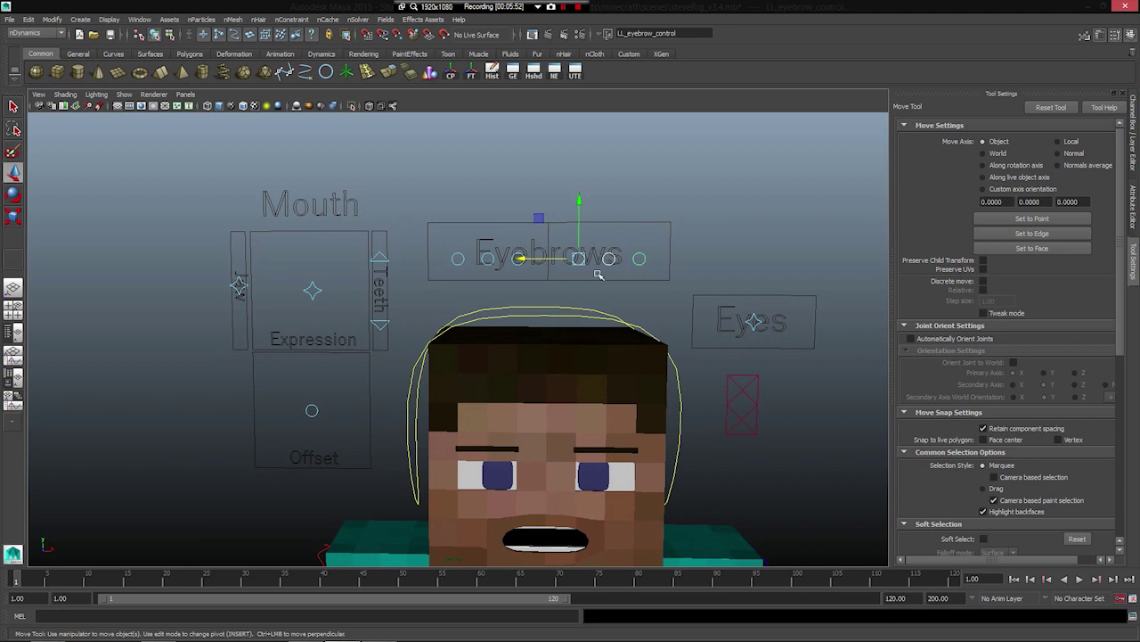
pyautogui.click(450, 266)
pyautogui.click(484, 259)
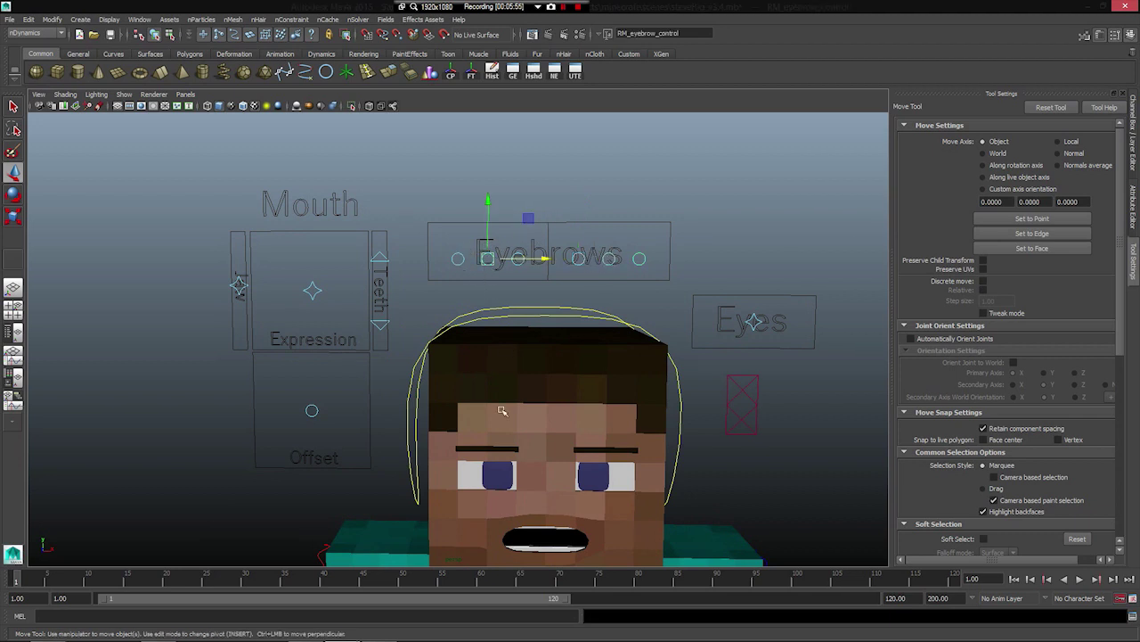
pyautogui.moveTo(507, 245); pyautogui.dragTo(497, 201)
pyautogui.hotkey('ctrl', 'z')
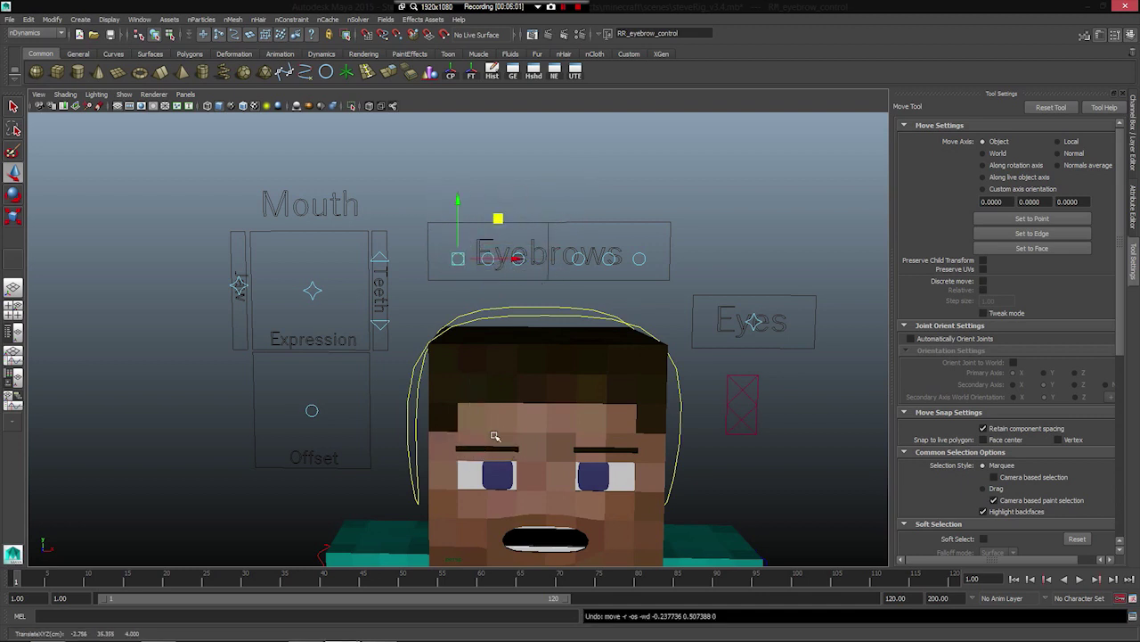
# - Raise the right eyebrow's middle control into a peak, preview the eyebrow mesh smoothed, and return it to unsmoothed display
pyautogui.click(488, 258)
pyautogui.moveTo(488, 241); pyautogui.dragTo(488, 212)
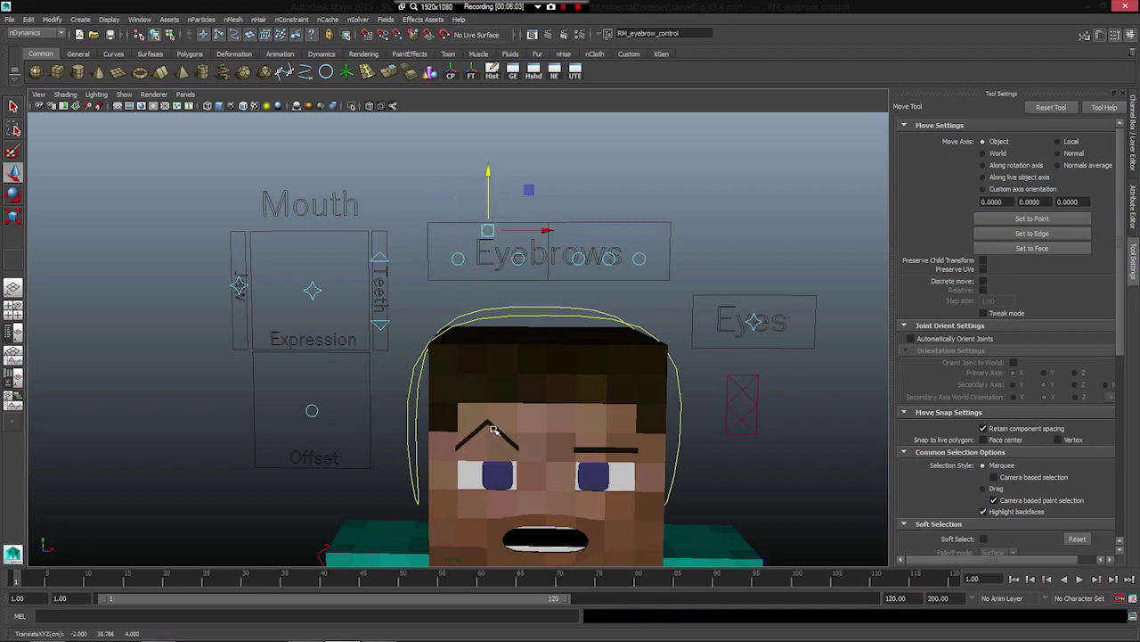
pyautogui.click(494, 431)
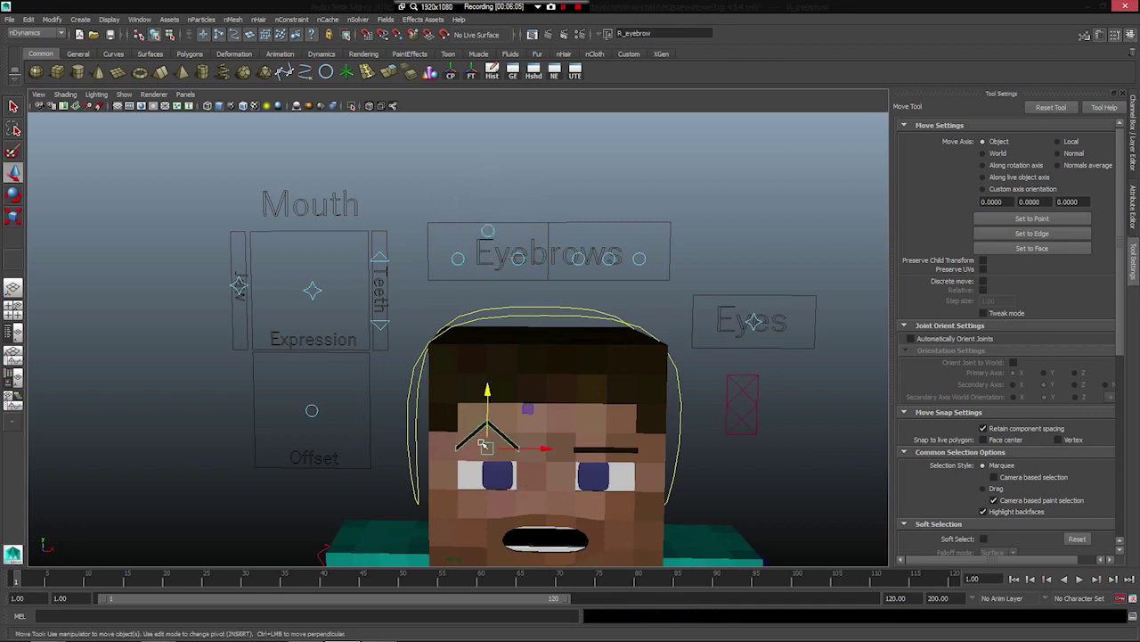
pyautogui.click(511, 489)
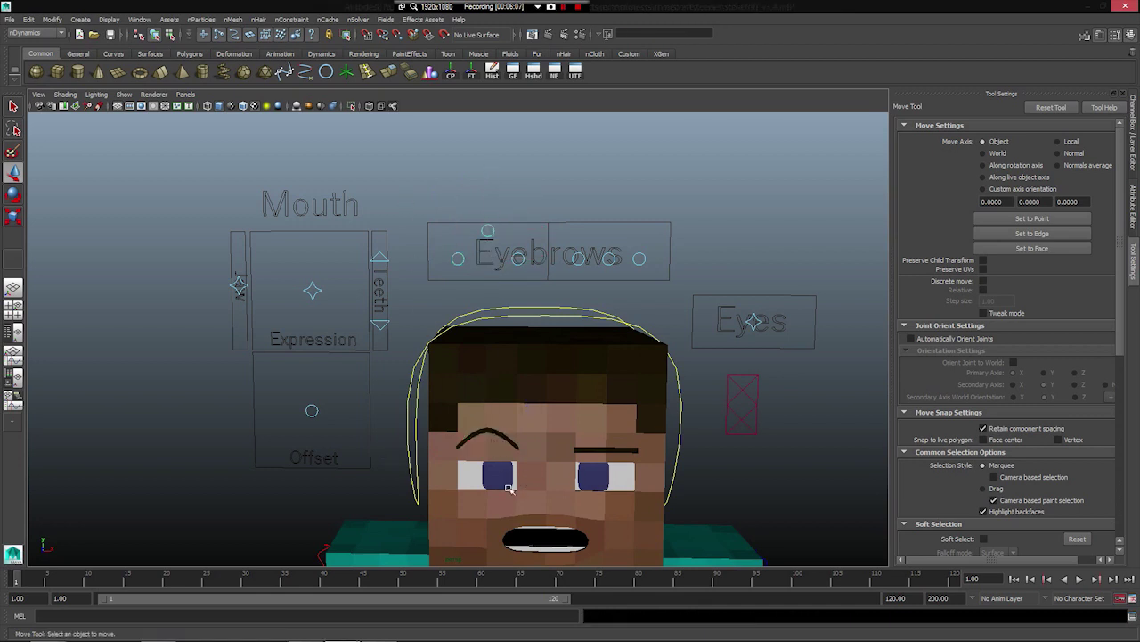
pyautogui.click(480, 432)
pyautogui.press('1')
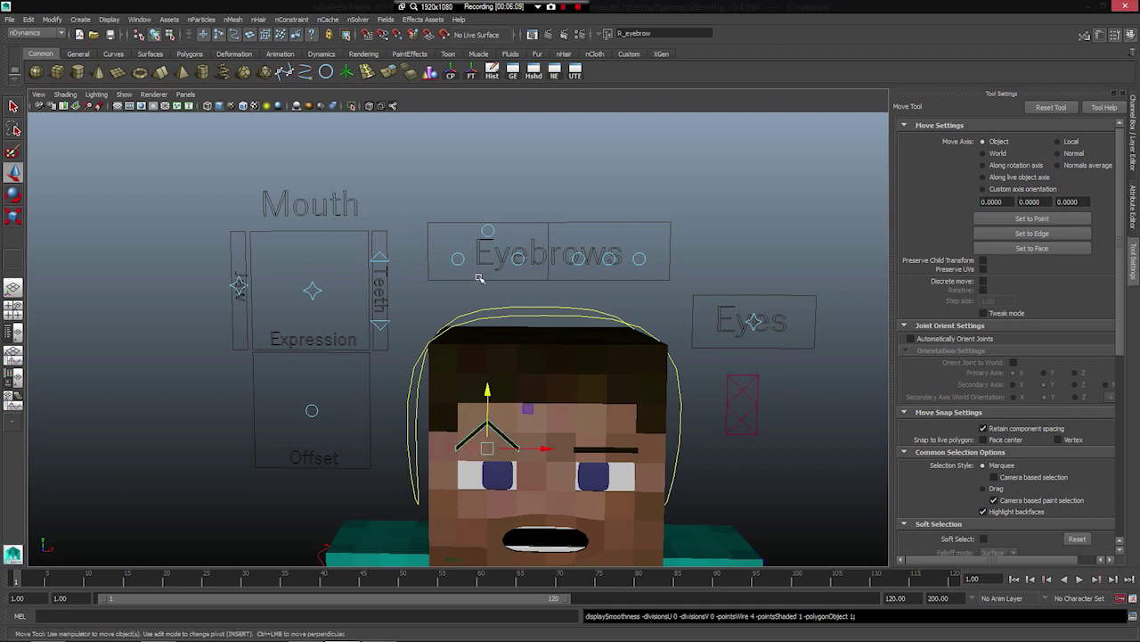
# - Reset the right middle eyebrow control's Translate Y to 0 in the channel values
pyautogui.click(481, 235)
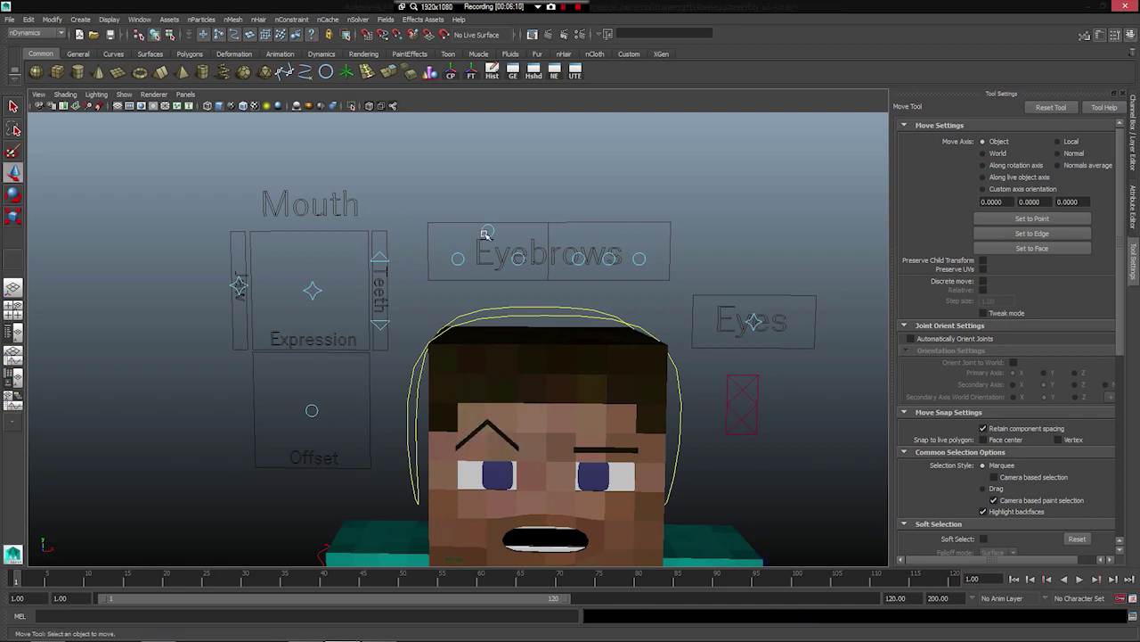
pyautogui.click(1133, 207)
pyautogui.click(1133, 134)
pyautogui.doubleClick(1094, 151)
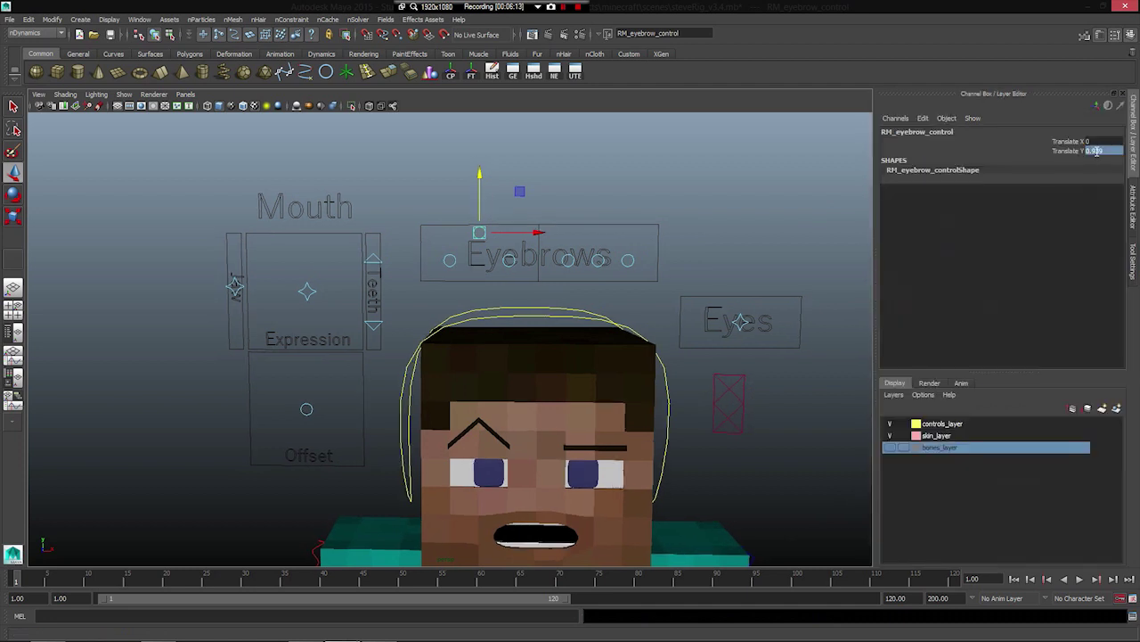
pyautogui.write('0')
pyautogui.press('Return')
# - Add the left middle eyebrow control to the selection, move the selected eyebrow controls up and then down, undoing each move
pyautogui.keyDown('shift'); pyautogui.click(596, 258); pyautogui.keyUp('shift')
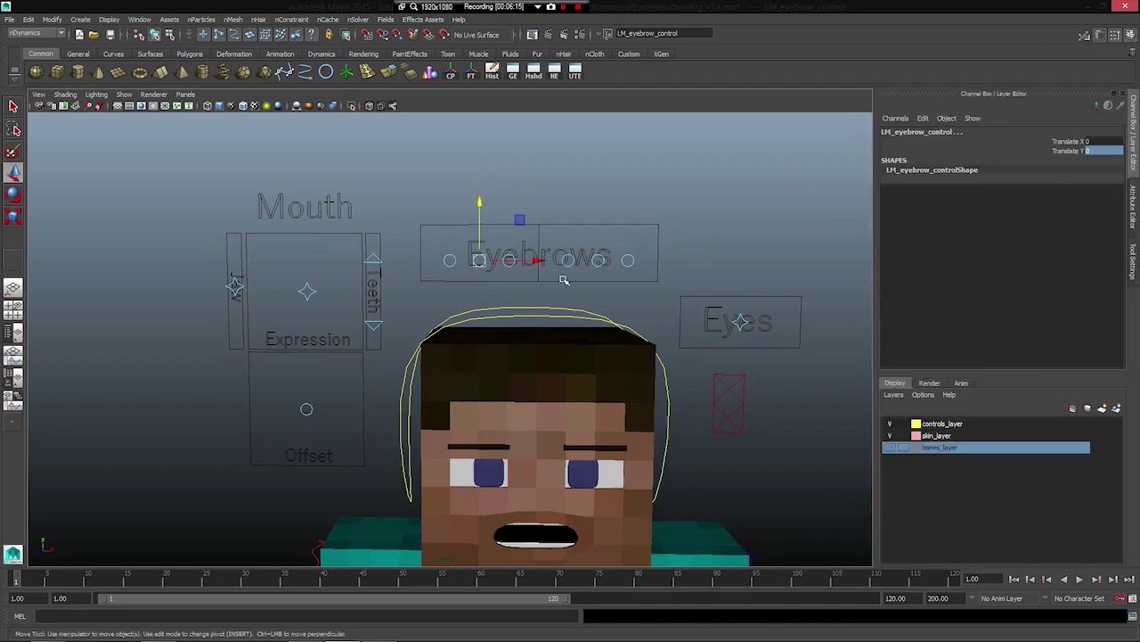
pyautogui.moveTo(521, 219); pyautogui.dragTo(525, 187)
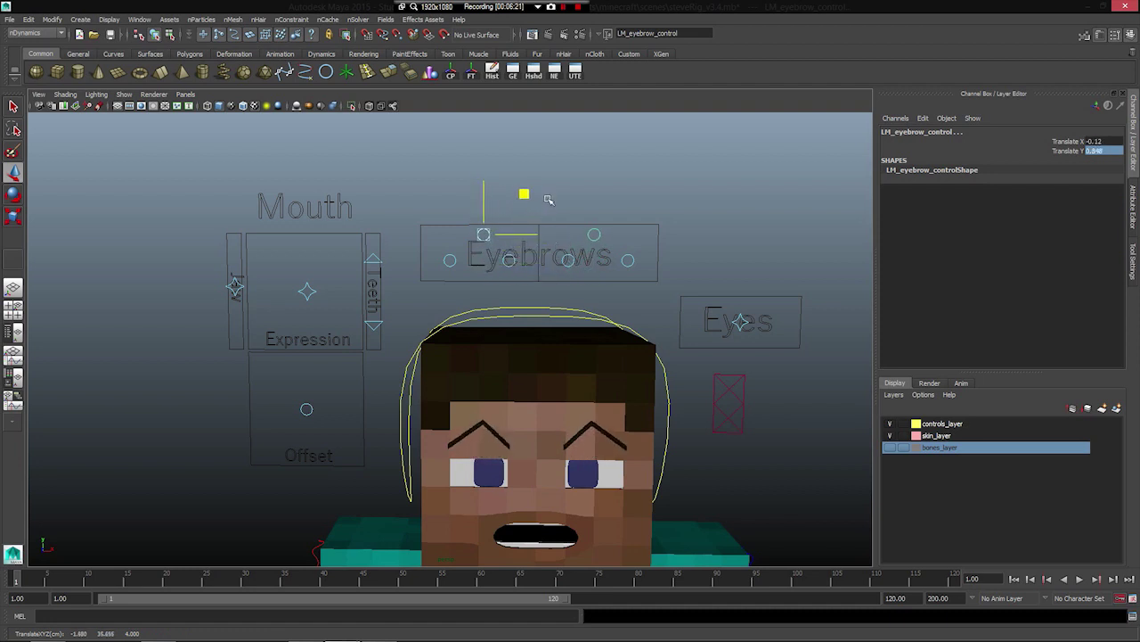
pyautogui.hotkey('ctrl', 'z')
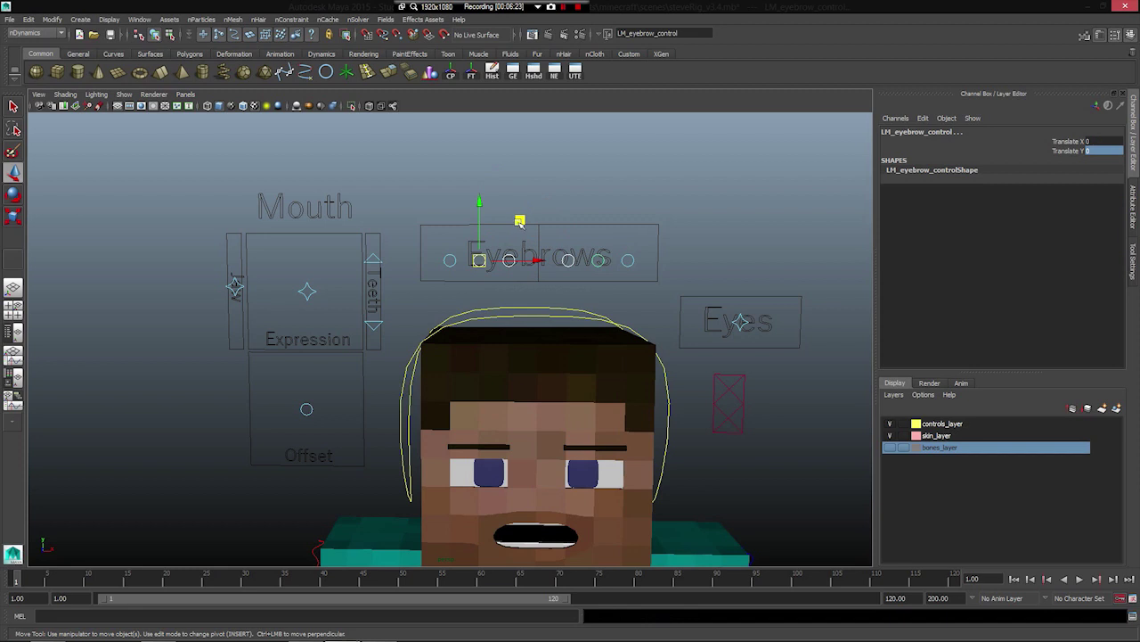
pyautogui.moveTo(521, 220); pyautogui.dragTo(543, 234)
pyautogui.hotkey('ctrl', 'z')
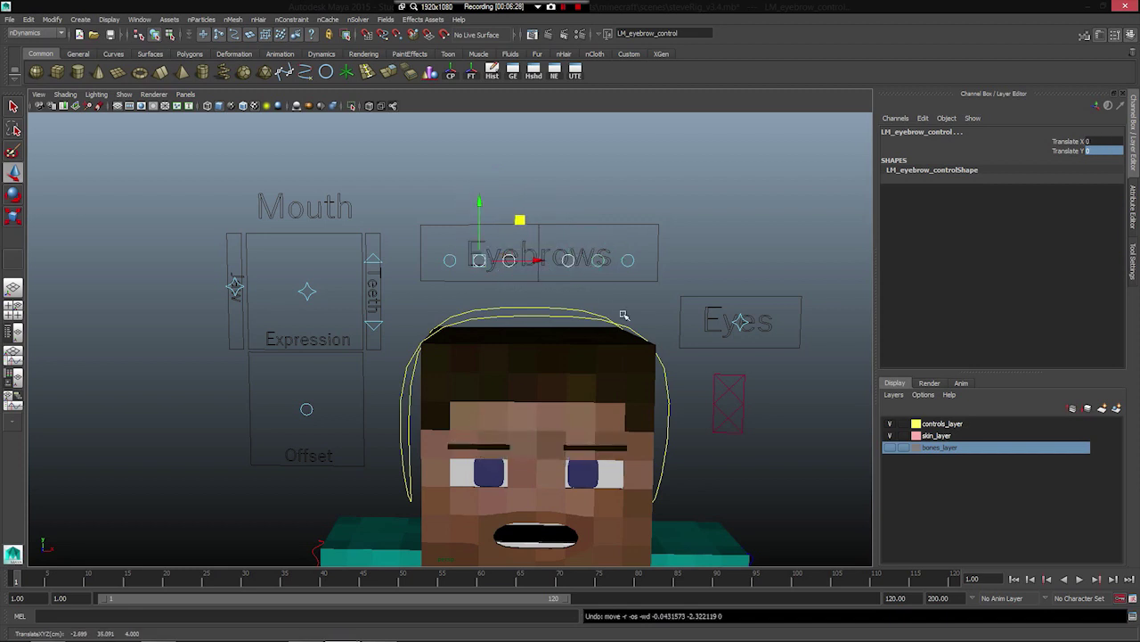
# - Select the Eyes control, move it around its box to shift the gaze, and undo the moves
pyautogui.click(738, 321)
pyautogui.moveTo(740, 321); pyautogui.dragTo(804, 300)
pyautogui.hotkey('ctrl', 'z')
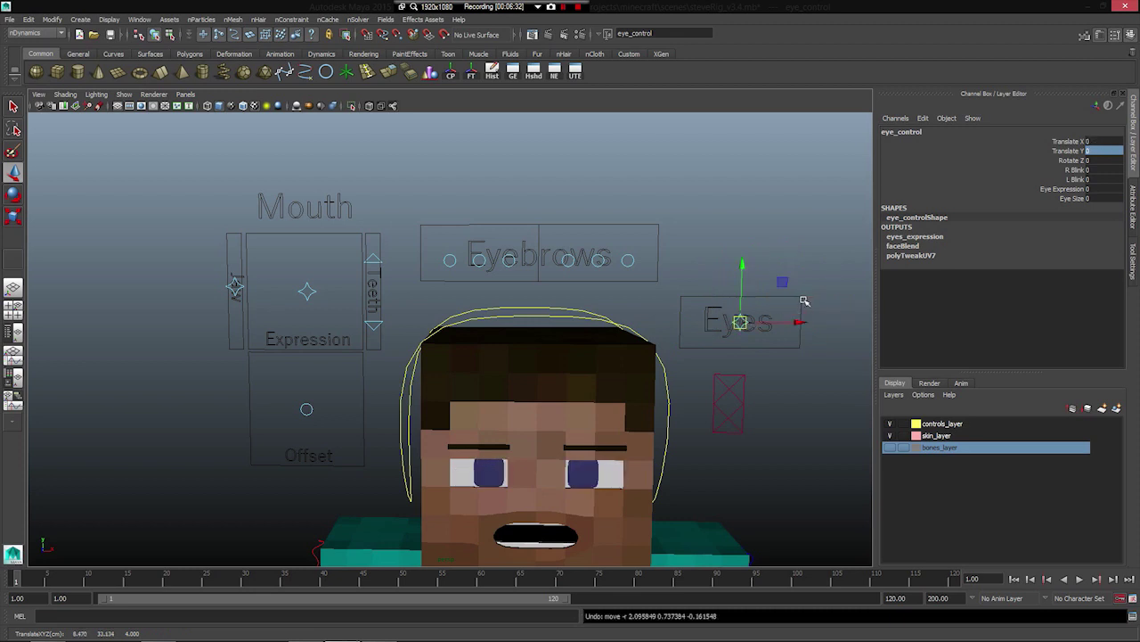
pyautogui.moveTo(781, 312); pyautogui.dragTo(742, 310)
pyautogui.hotkey('ctrl', 'z')
# - Rotate the Eyes control about Z and undo the rotation
pyautogui.press('e')
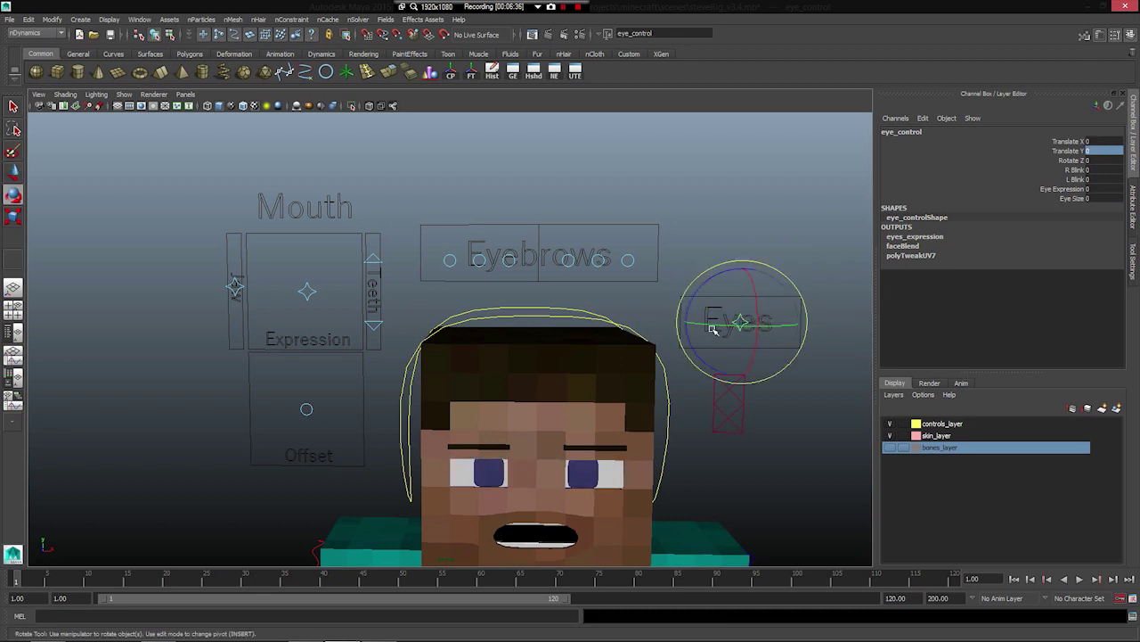
pyautogui.moveTo(701, 286); pyautogui.dragTo(743, 310)
pyautogui.hotkey('ctrl', 'z')
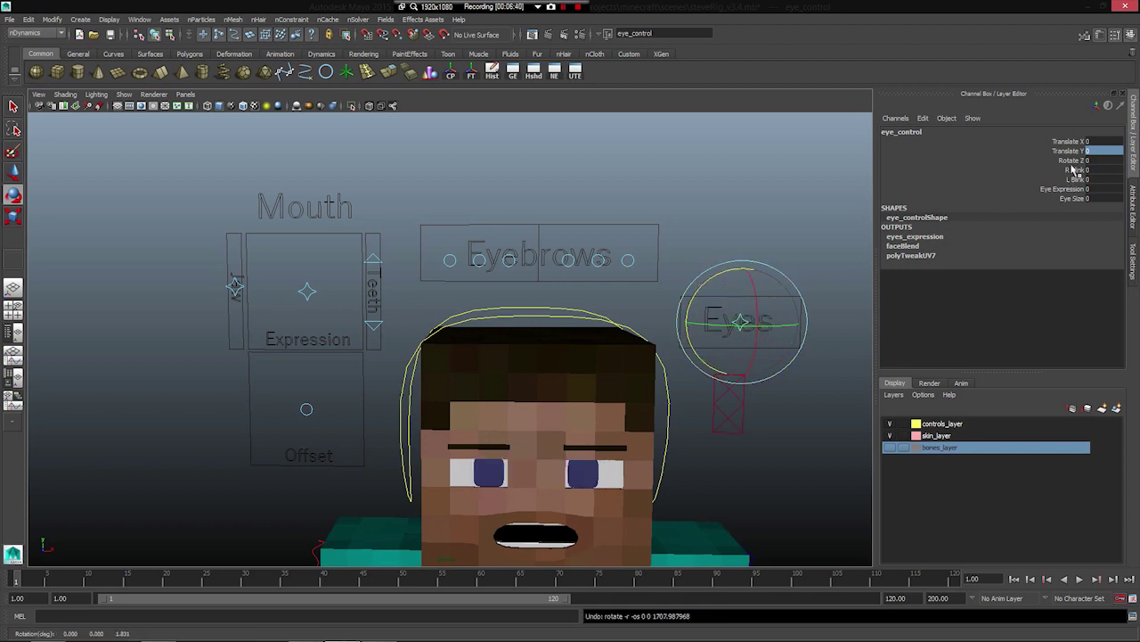
# - Adjust the Eyes control's R Blink and L Blink together to show the blink, and undo the change
pyautogui.moveTo(1071, 164); pyautogui.dragTo(1079, 179)
pyautogui.click(1075, 180)
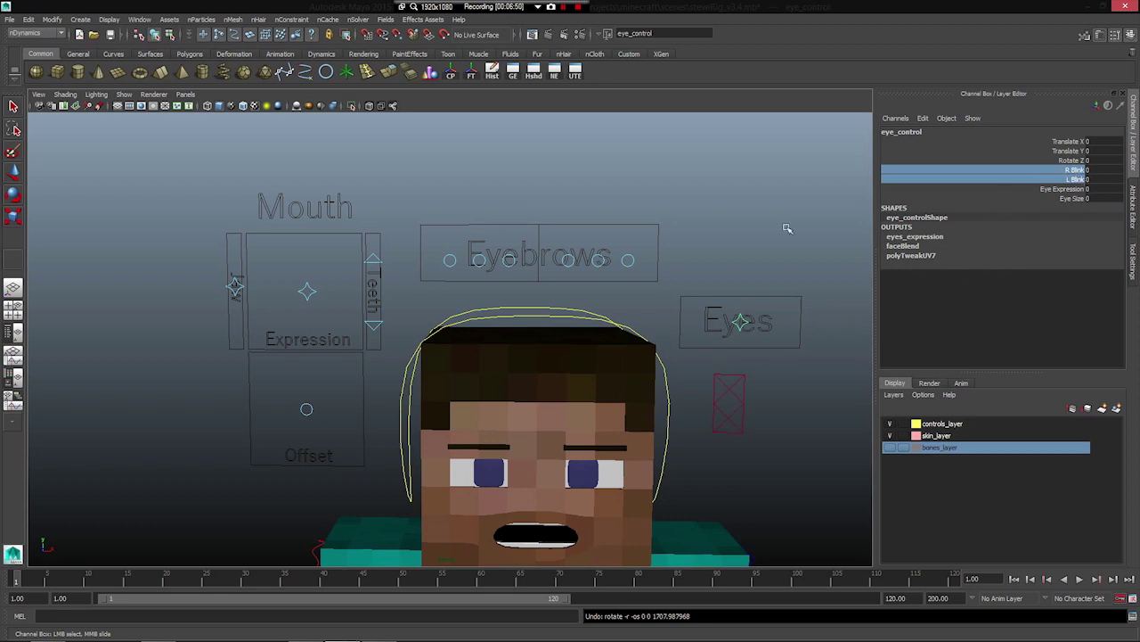
pyautogui.moveTo(788, 229); pyautogui.dragTo(1054, 187, button='middle')
pyautogui.hotkey('ctrl', 'z')
# - Set the Eyes control's Eye Expression to 10 and to -10, undoing both changes
pyautogui.click(1060, 189)
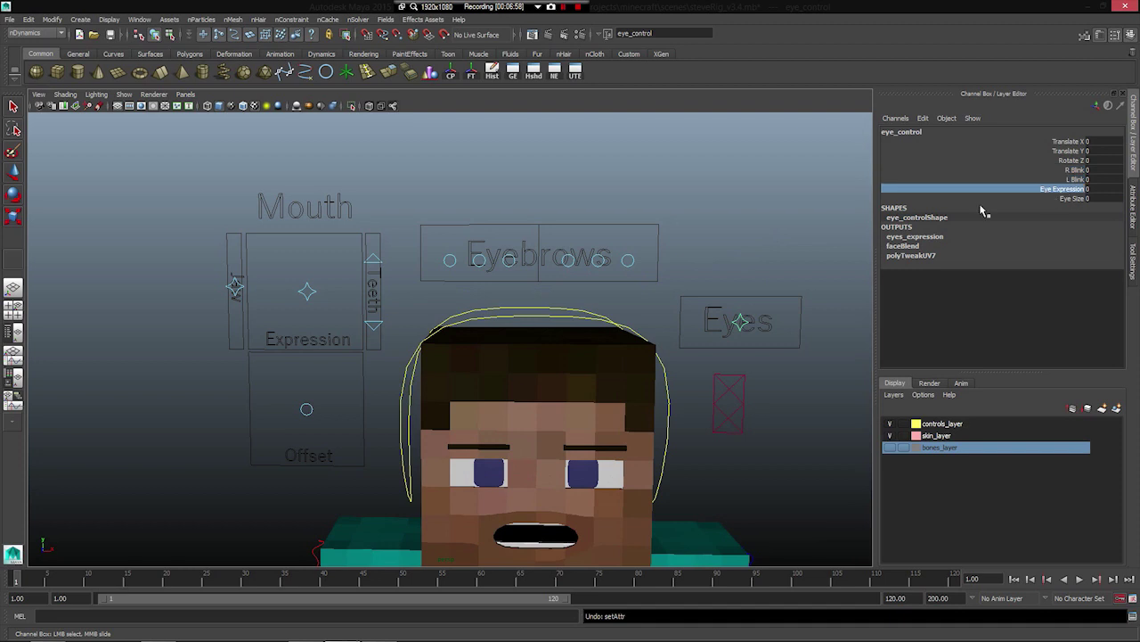
pyautogui.moveTo(623, 256); pyautogui.dragTo(803, 233, button='middle')
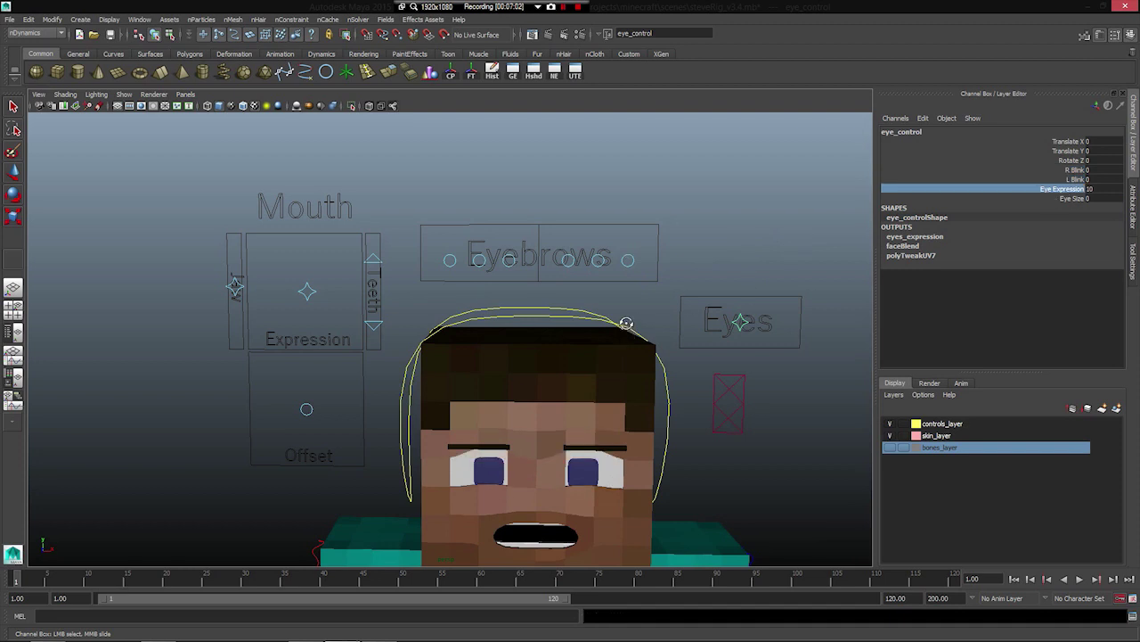
pyautogui.keyDown('alt'); pyautogui.moveTo(626, 326); pyautogui.dragTo(624, 311); pyautogui.keyUp('alt')
pyautogui.keyDown('alt'); pyautogui.moveTo(597, 307); pyautogui.dragTo(496, 239, button='middle'); pyautogui.keyUp('alt')
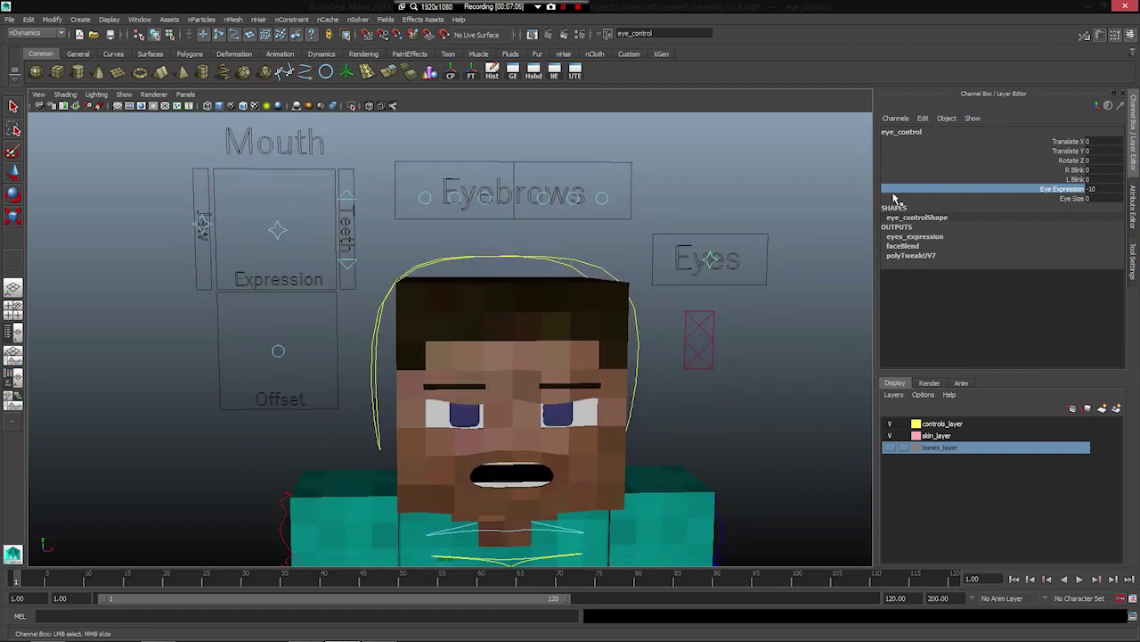
pyautogui.hotkey('ctrl', 'z')
pyautogui.click(1083, 198)
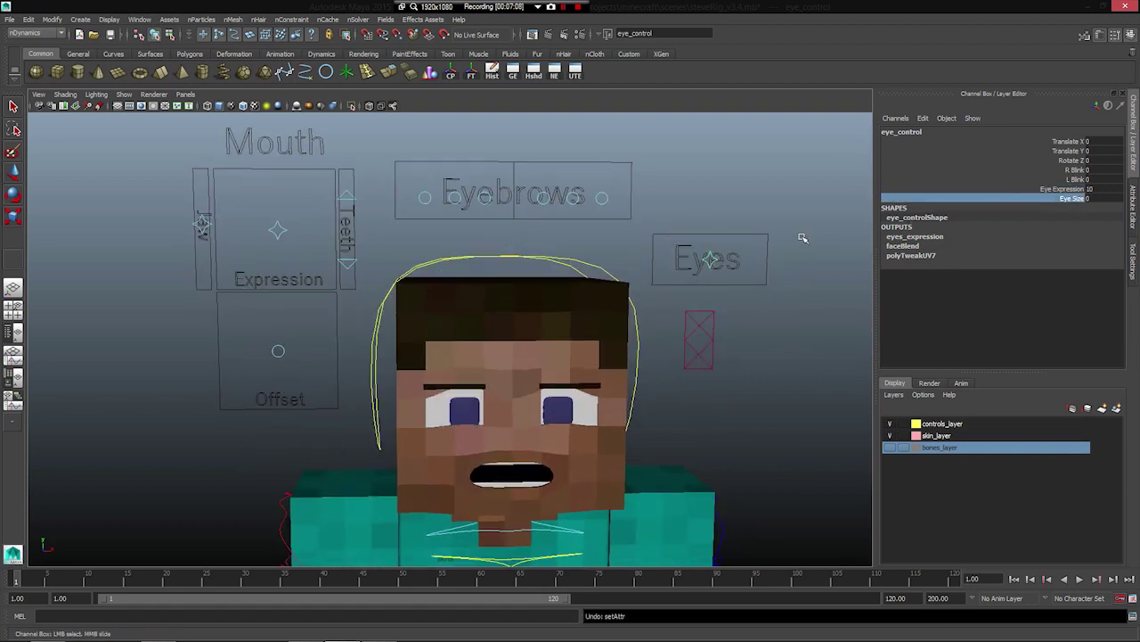
pyautogui.hotkey('ctrl', 'z')
# - Vary the Eyes control's Eye Size value, undo the change and clear the selection
pyautogui.moveTo(422, 288); pyautogui.dragTo(445, 287, button='middle')
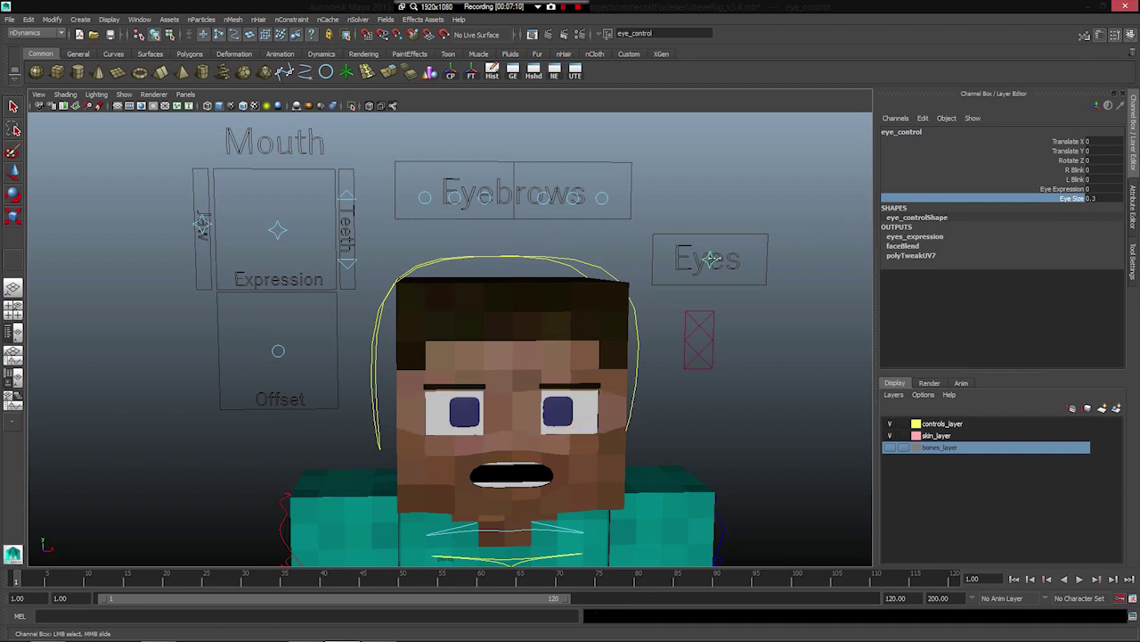
pyautogui.moveTo(543, 286); pyautogui.dragTo(79, 366, button='middle')
pyautogui.hotkey('ctrl', 'z')
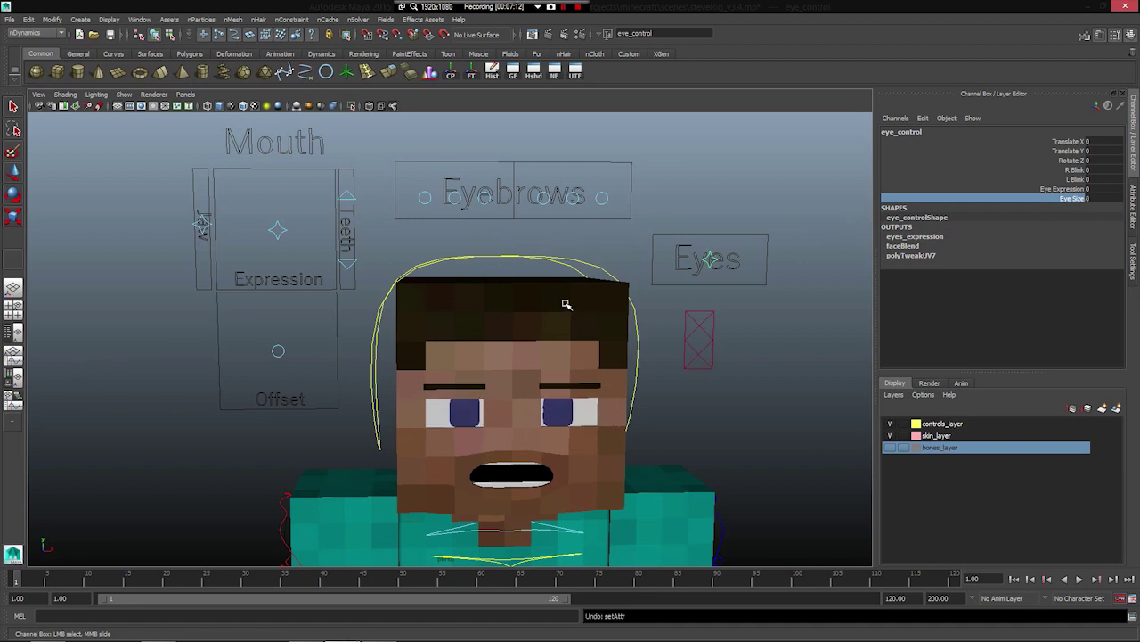
pyautogui.click(689, 351)
# - Switch the viewport to the rig's face camera and select the head control
pyautogui.scroll(-3, 461, 407)
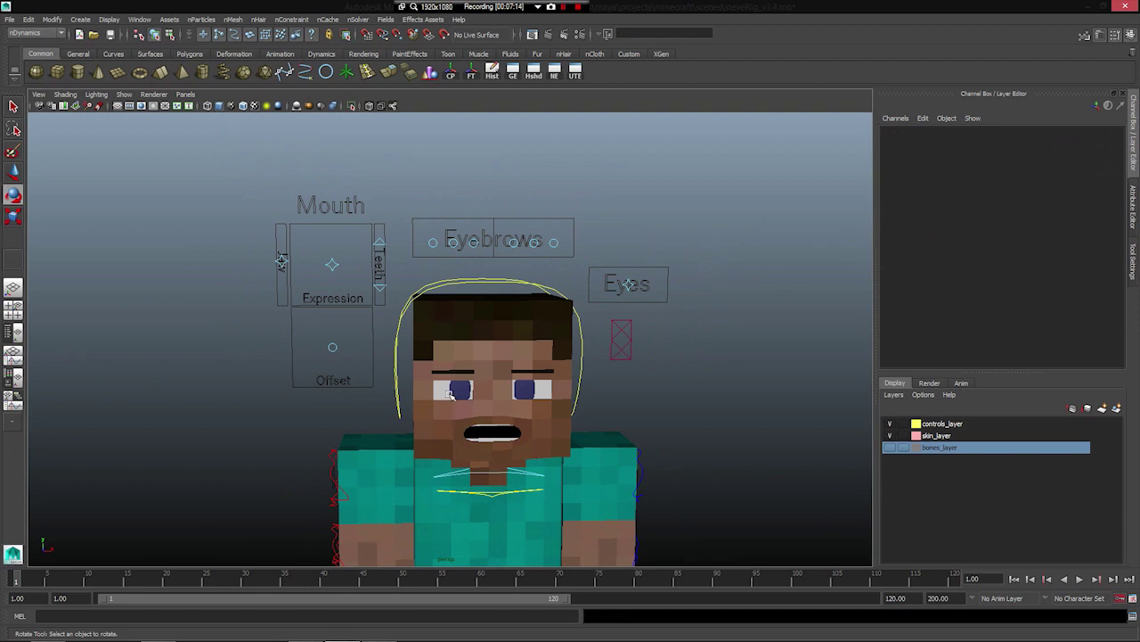
pyautogui.keyDown('alt'); pyautogui.moveTo(414, 382); pyautogui.dragTo(392, 331, button='middle'); pyautogui.keyUp('alt')
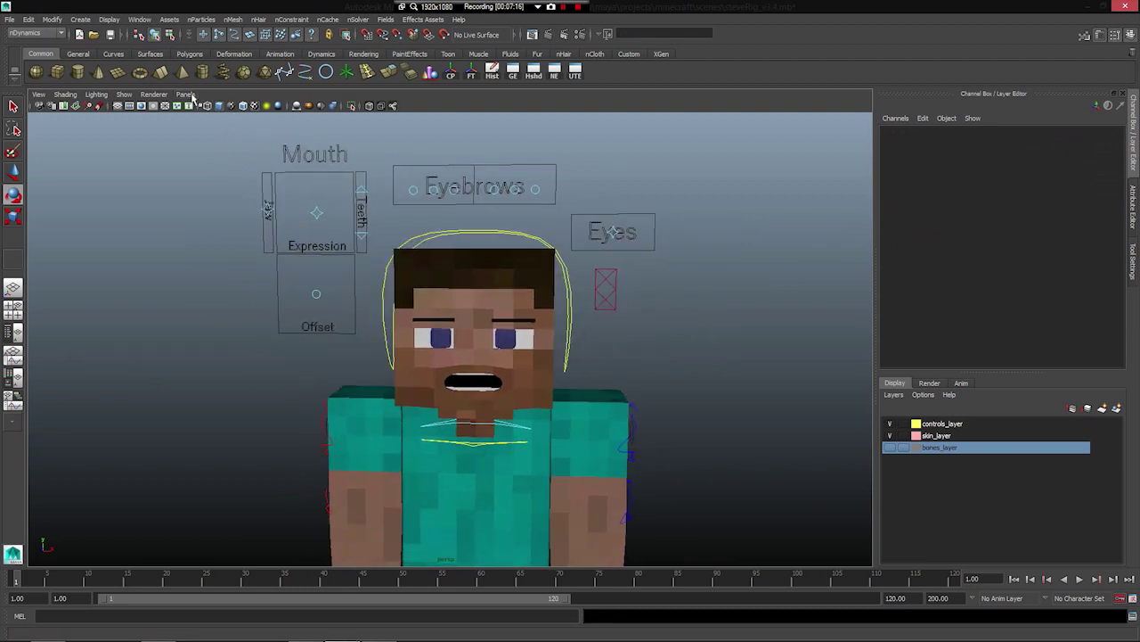
pyautogui.click(186, 95)
pyautogui.moveTo(214, 106)
pyautogui.click(290, 108)
pyautogui.click(408, 258)
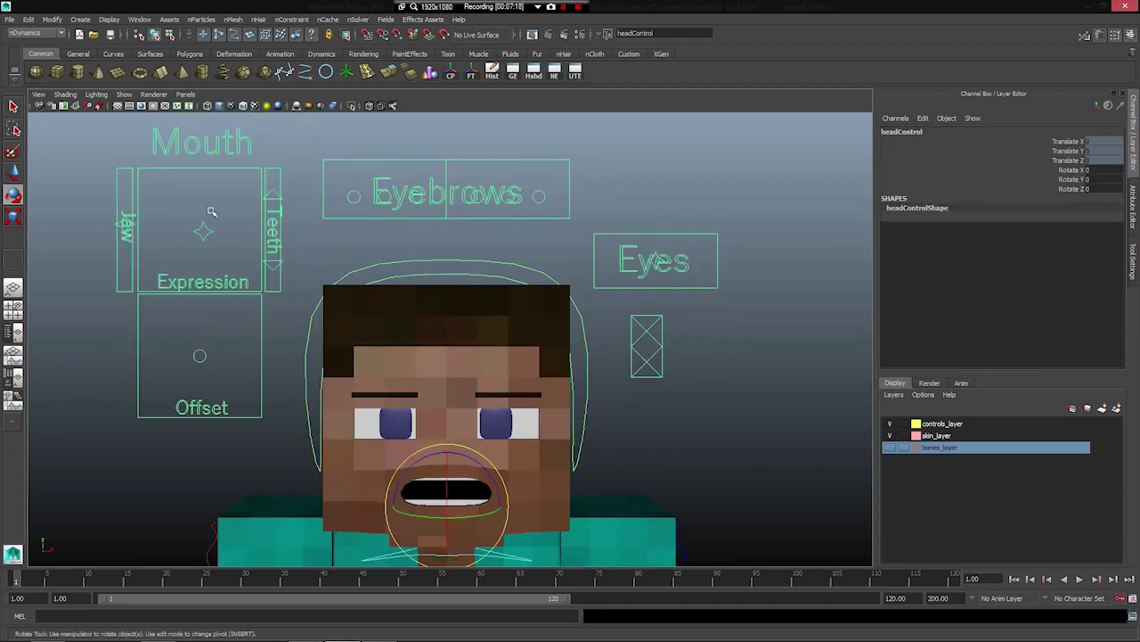
pyautogui.click(185, 94)
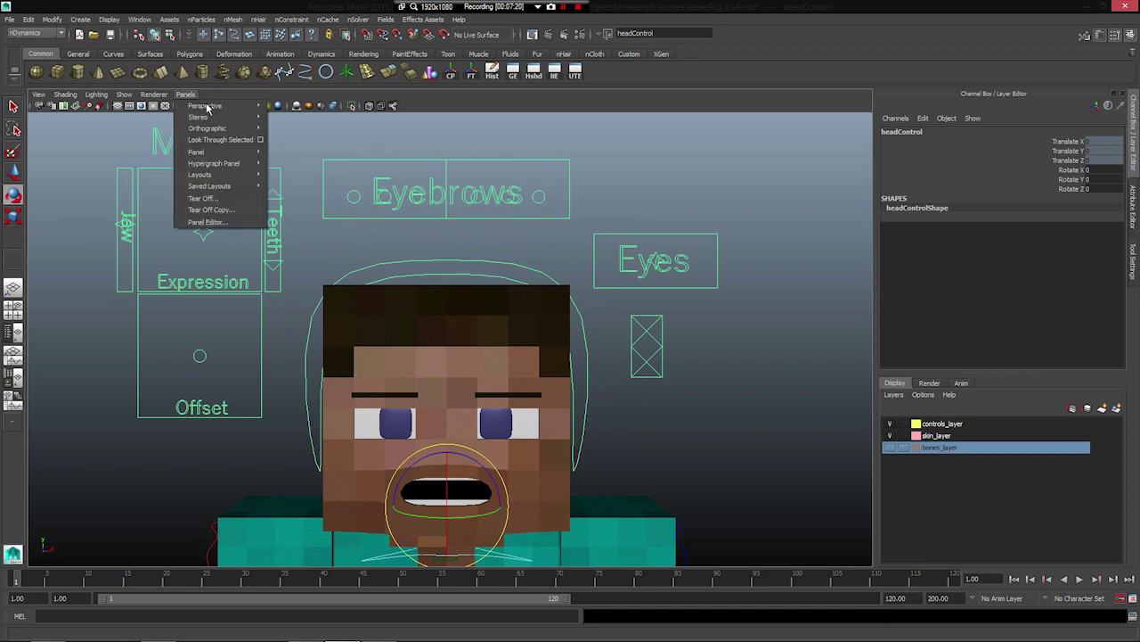
pyautogui.moveTo(231, 106)
pyautogui.click(287, 108)
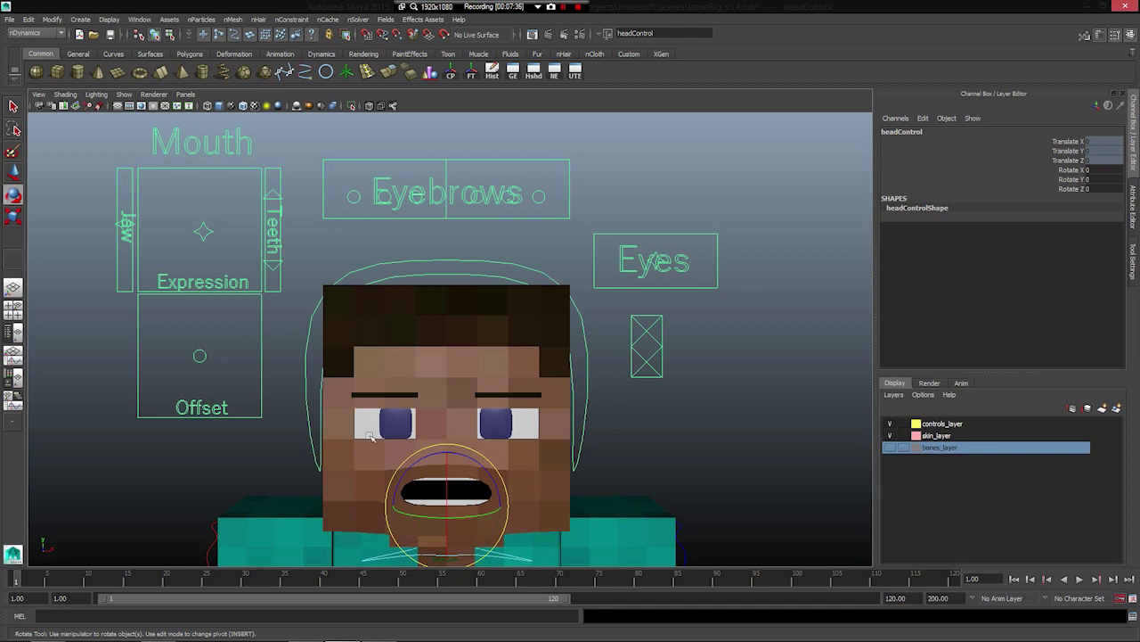
pyautogui.click(185, 94)
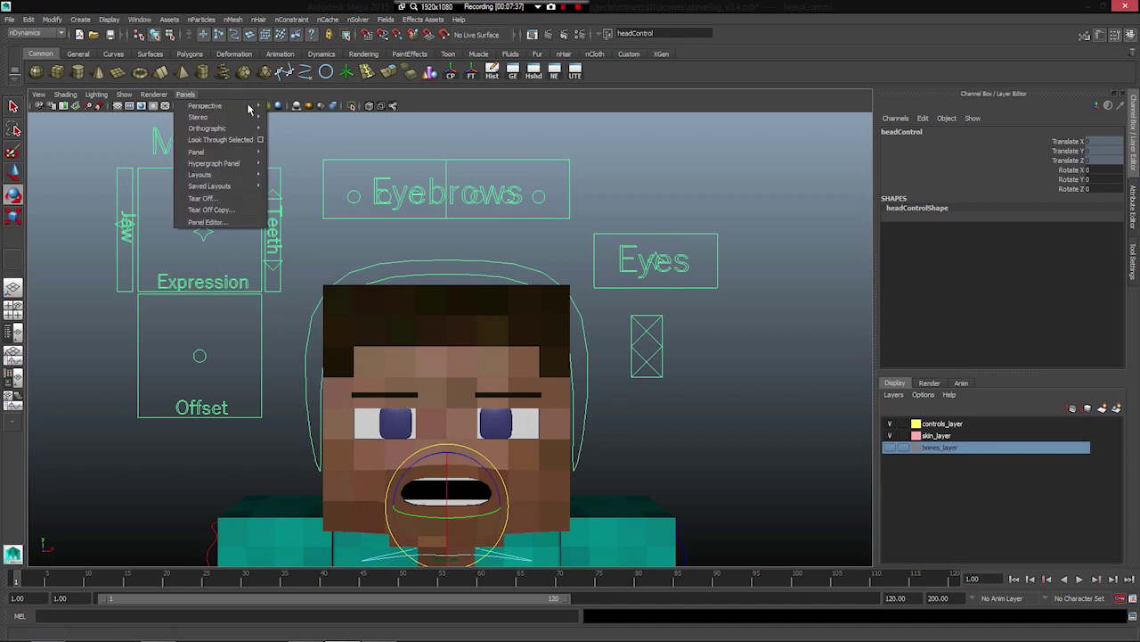
pyautogui.click(279, 39)
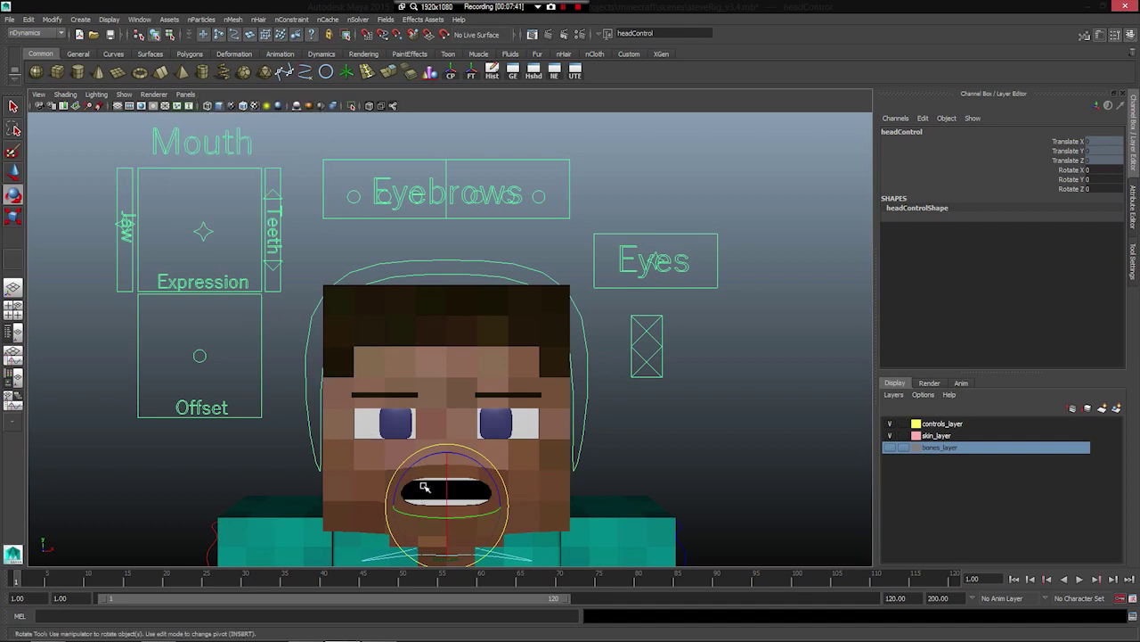
# - Rotate the head control while looking through the face camera, undo the rotation and return to the perspective view
pyautogui.moveTo(424, 487); pyautogui.dragTo(414, 481)
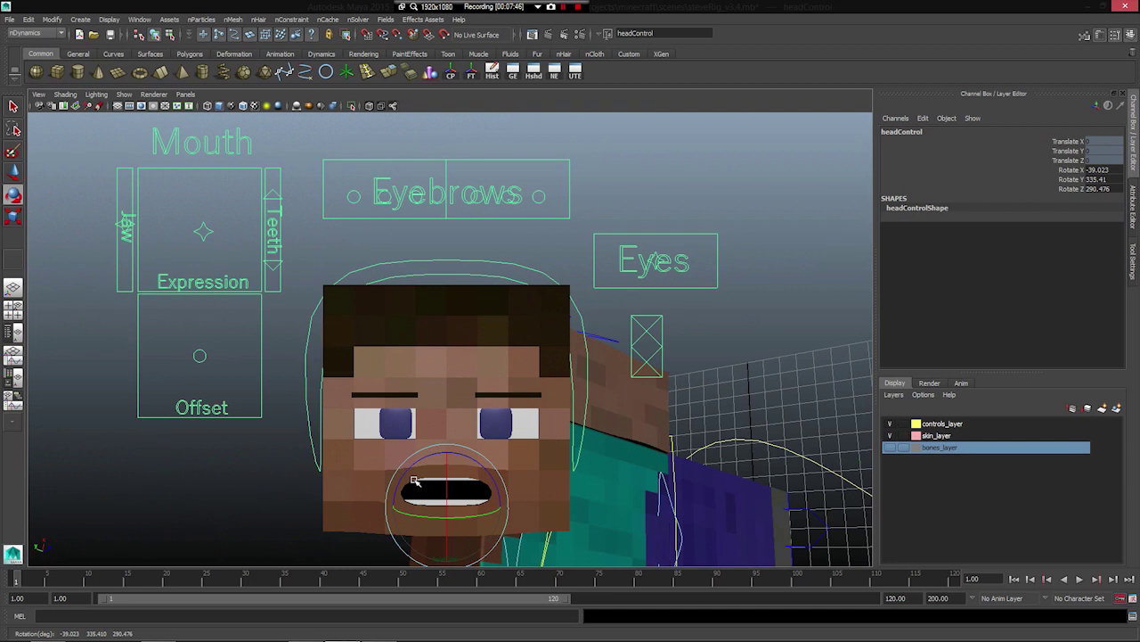
pyautogui.hotkey('ctrl', 'z')
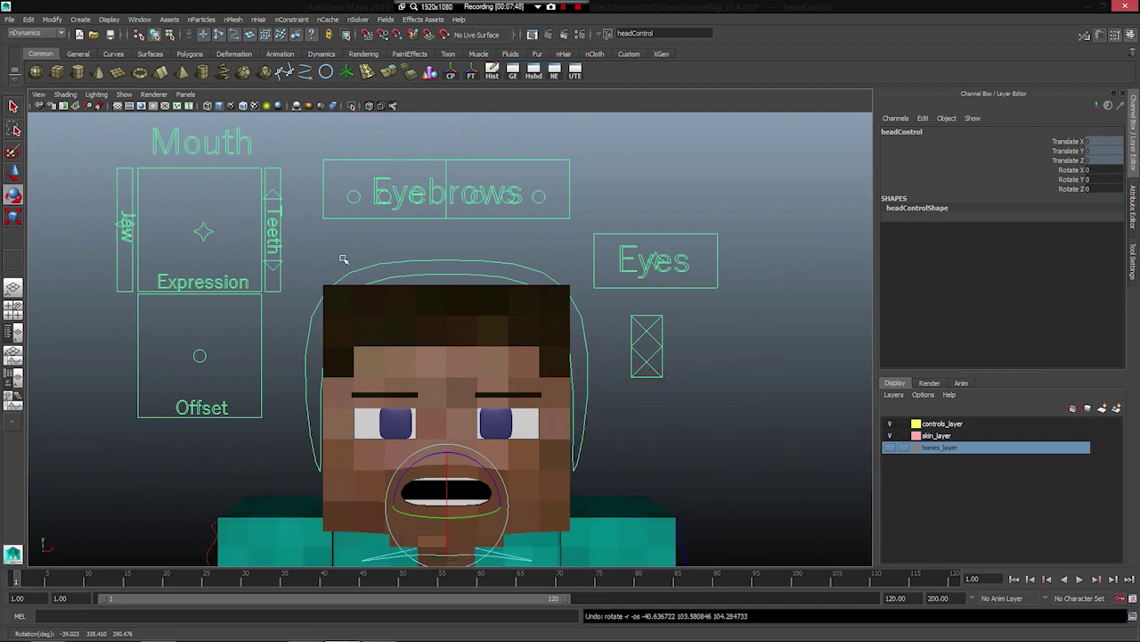
pyautogui.click(186, 94)
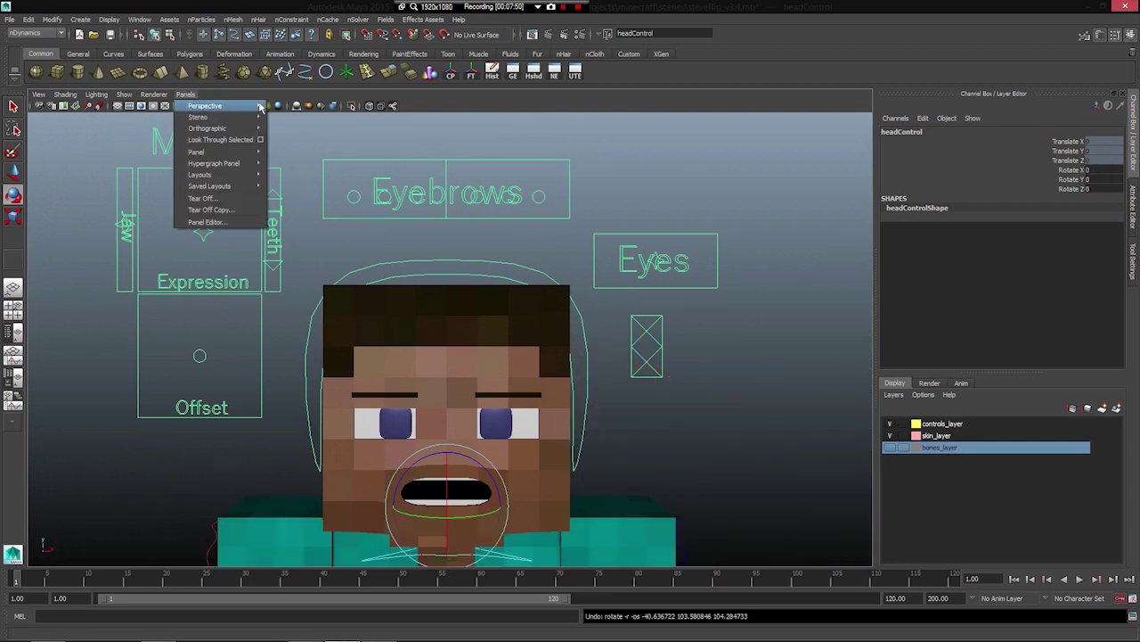
pyautogui.moveTo(251, 106)
pyautogui.click(294, 117)
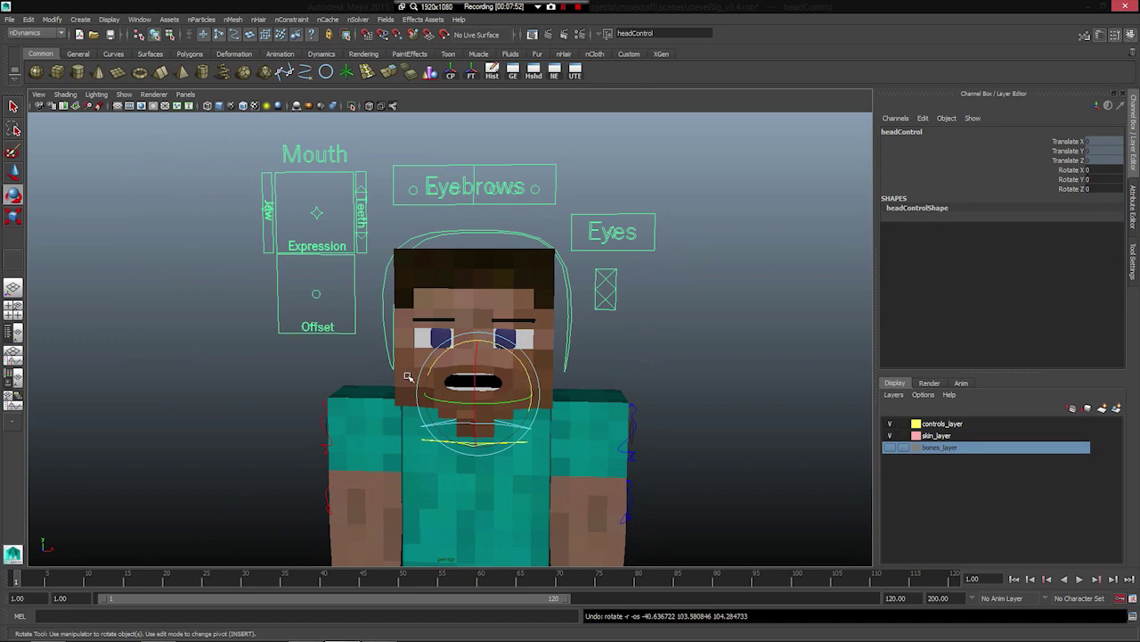
# - Rotate the head control freely in the perspective view, undo the rotation and clear the selection
pyautogui.keyDown('alt'); pyautogui.moveTo(410, 377); pyautogui.dragTo(429, 271); pyautogui.keyUp('alt')
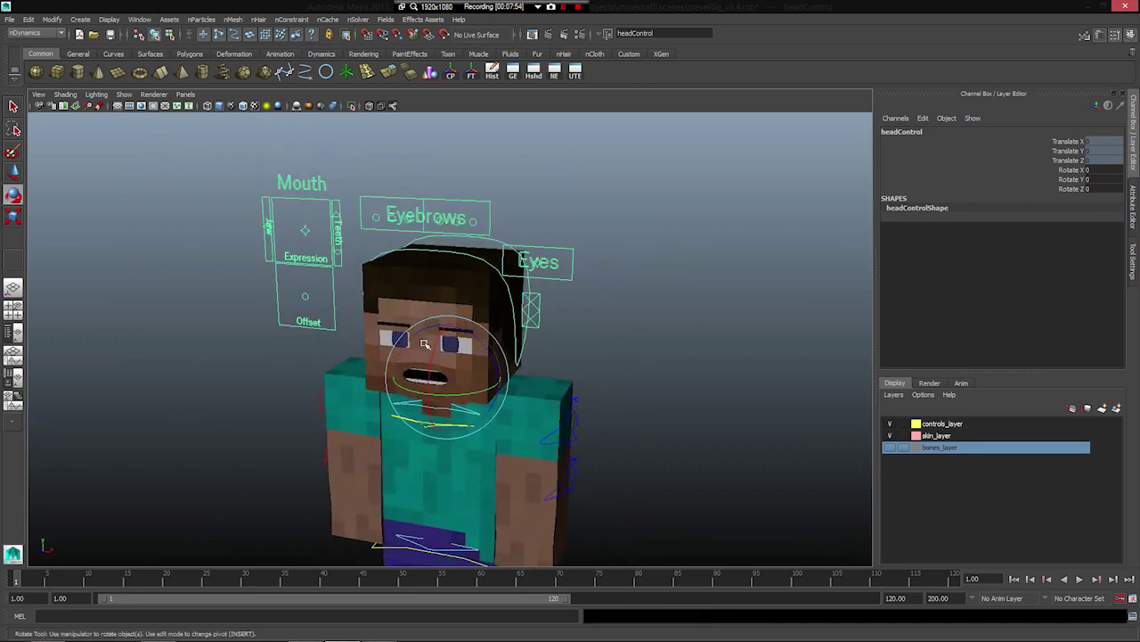
pyautogui.moveTo(424, 343); pyautogui.dragTo(417, 370)
pyautogui.hotkey('ctrl', 'z')
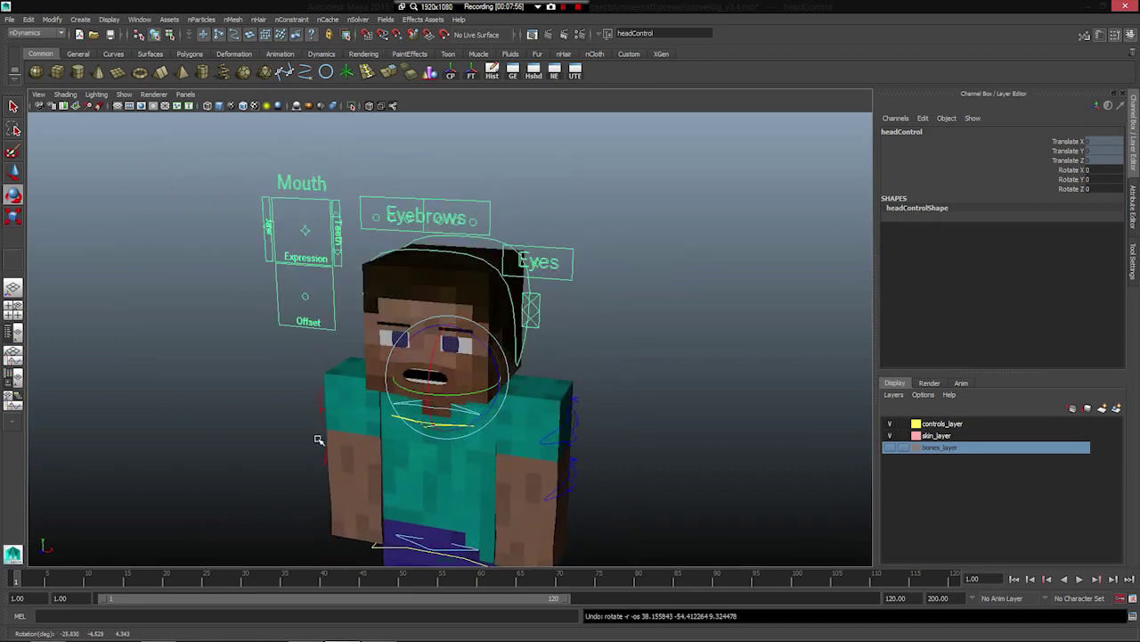
pyautogui.click(283, 445)
# - Select the spine bend control at the waist, rotate it to bend the torso, and undo the rotation
pyautogui.keyDown('alt'); pyautogui.moveTo(282, 445); pyautogui.dragTo(348, 356); pyautogui.keyUp('alt')
pyautogui.keyDown('alt'); pyautogui.moveTo(437, 416); pyautogui.dragTo(453, 342, button='middle'); pyautogui.keyUp('alt')
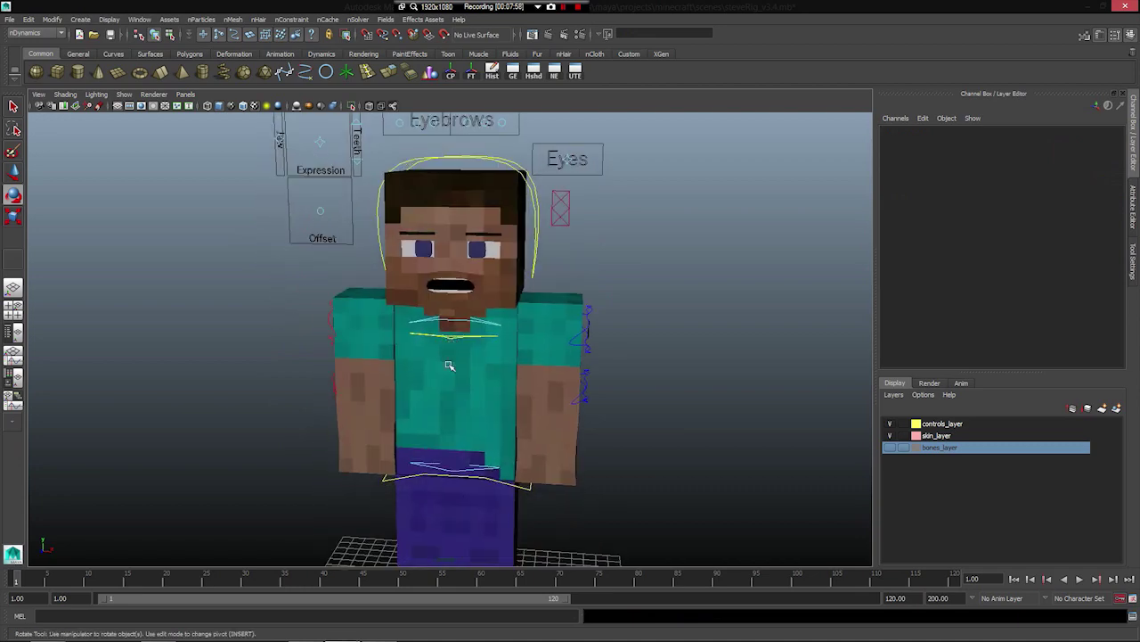
pyautogui.click(428, 462)
pyautogui.moveTo(426, 446); pyautogui.dragTo(458, 504)
pyautogui.hotkey('ctrl', 'z')
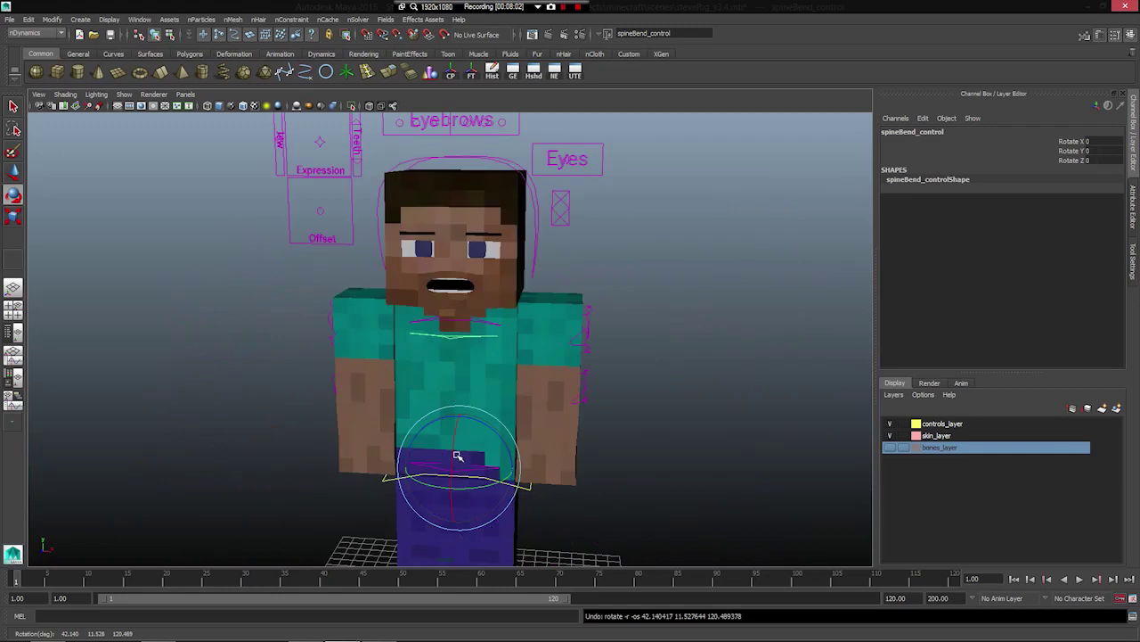
# - Select the upper torso control below the neck, move it to shift the upper body, and undo the moves
pyautogui.click(461, 329)
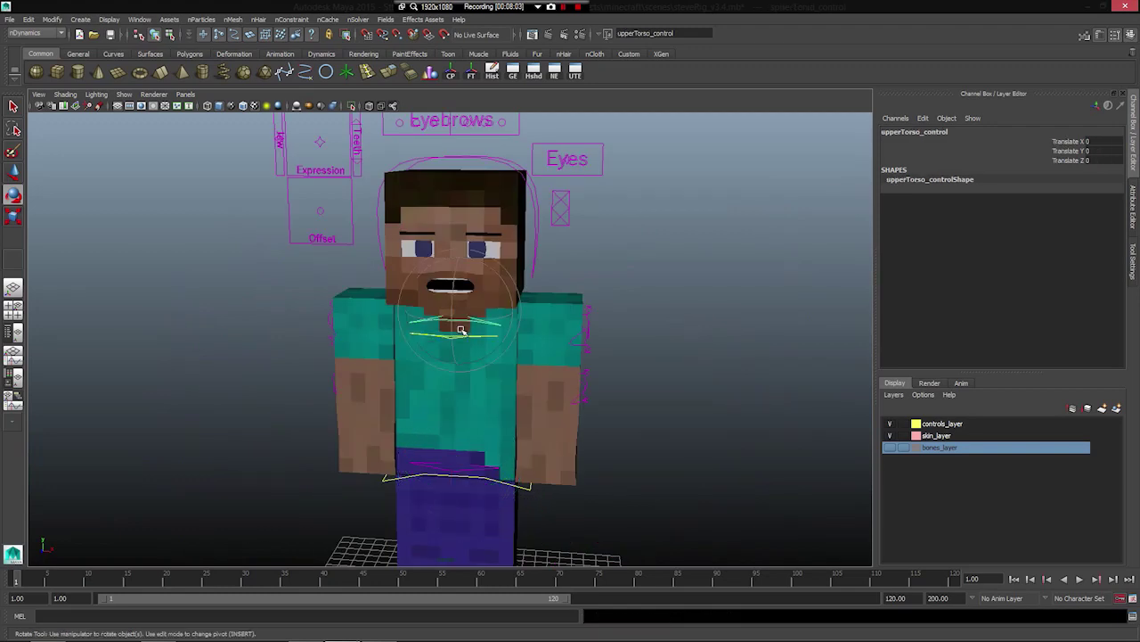
pyautogui.press('w')
pyautogui.moveTo(496, 275); pyautogui.dragTo(463, 268)
pyautogui.hotkey('ctrl', 'z')
pyautogui.hotkey('ctrl', 'z')
# - Select the lower torso control at the waist, move it around, and undo the moves
pyautogui.click(452, 472)
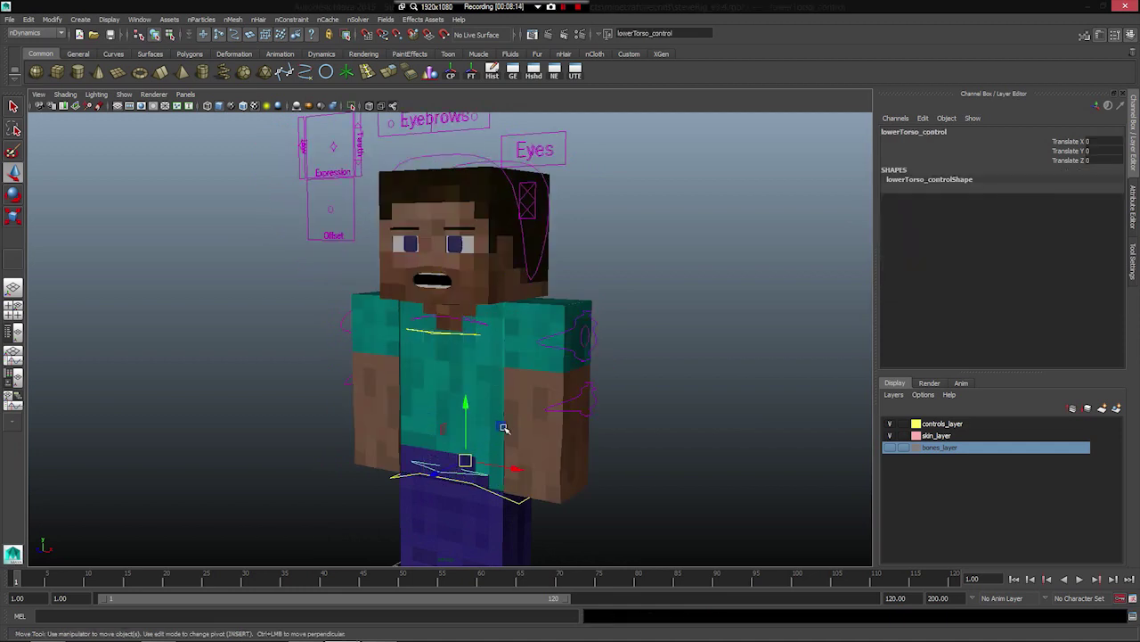
pyautogui.moveTo(502, 428); pyautogui.dragTo(412, 417)
pyautogui.hotkey('ctrl', 'z')
pyautogui.hotkey('ctrl', 'z')
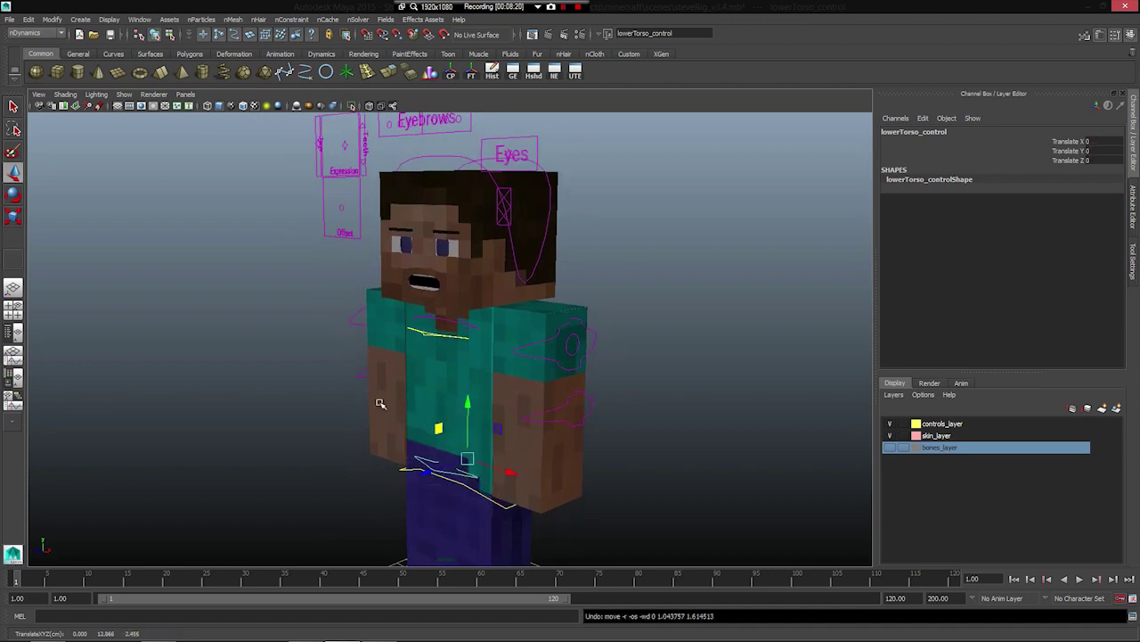
# - Select the right and left shoulder controls, rotate both arms together, and undo the rotation
pyautogui.click(353, 319)
pyautogui.keyDown('alt'); pyautogui.moveTo(353, 339); pyautogui.dragTo(383, 374); pyautogui.keyUp('alt')
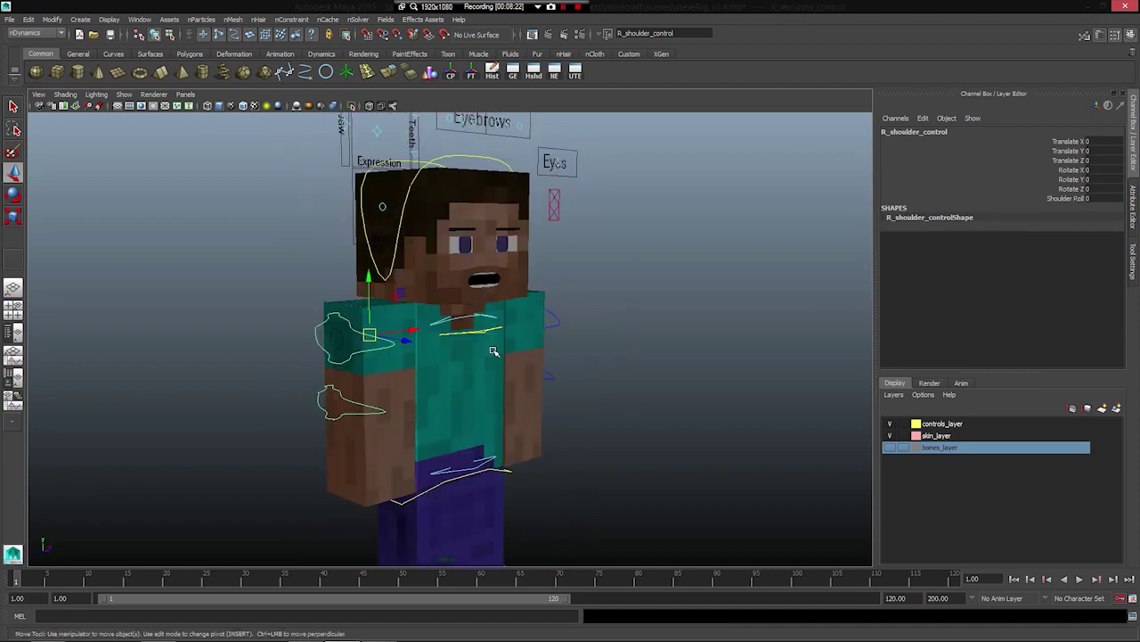
pyautogui.click(571, 327)
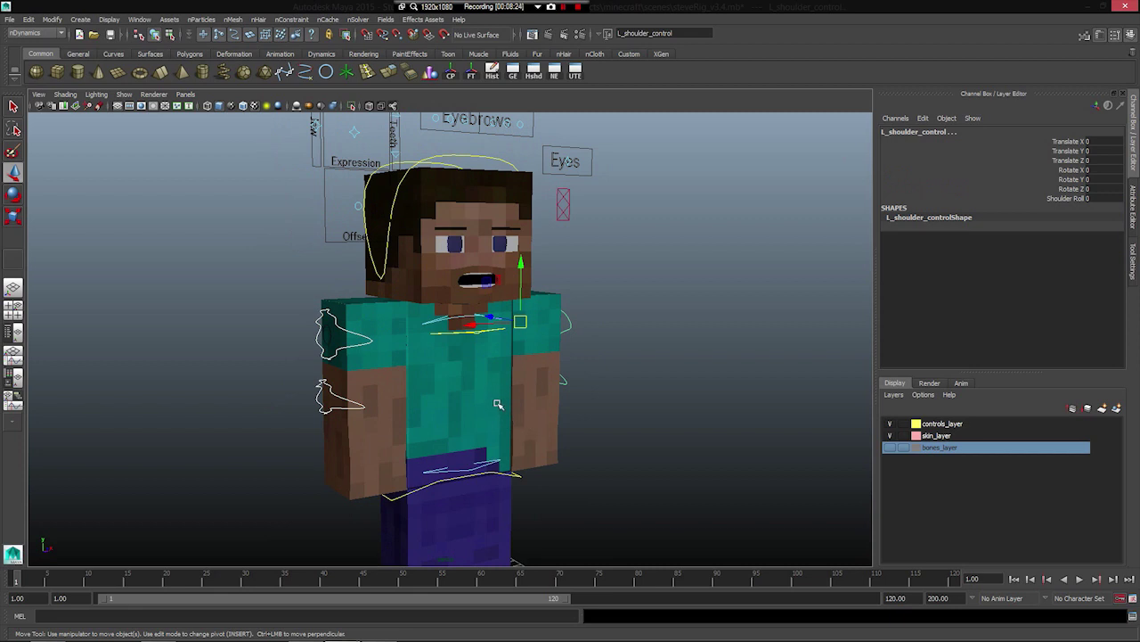
pyautogui.press('e')
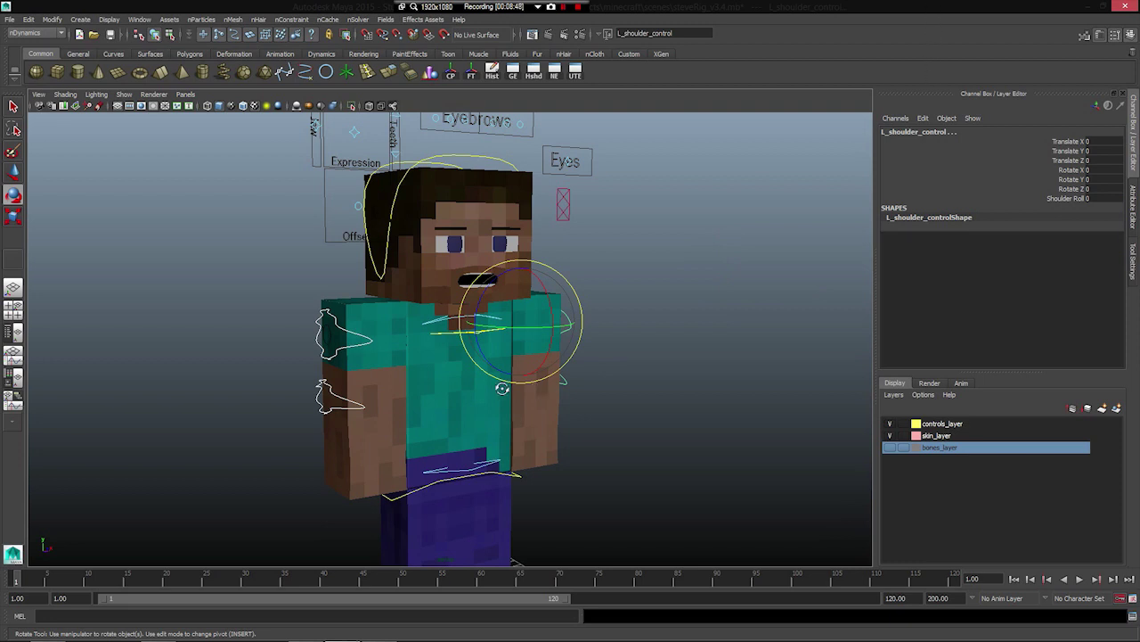
pyautogui.keyDown('alt'); pyautogui.moveTo(501, 388); pyautogui.dragTo(436, 390); pyautogui.keyUp('alt')
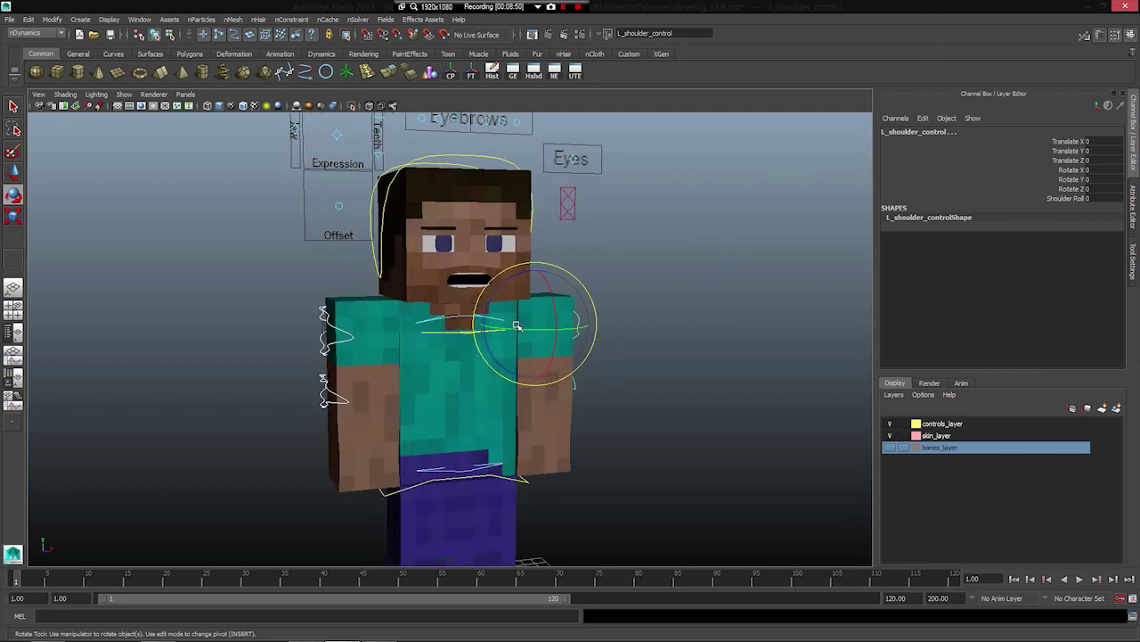
pyautogui.moveTo(519, 319); pyautogui.dragTo(377, 375)
pyautogui.hotkey('ctrl', 'z')
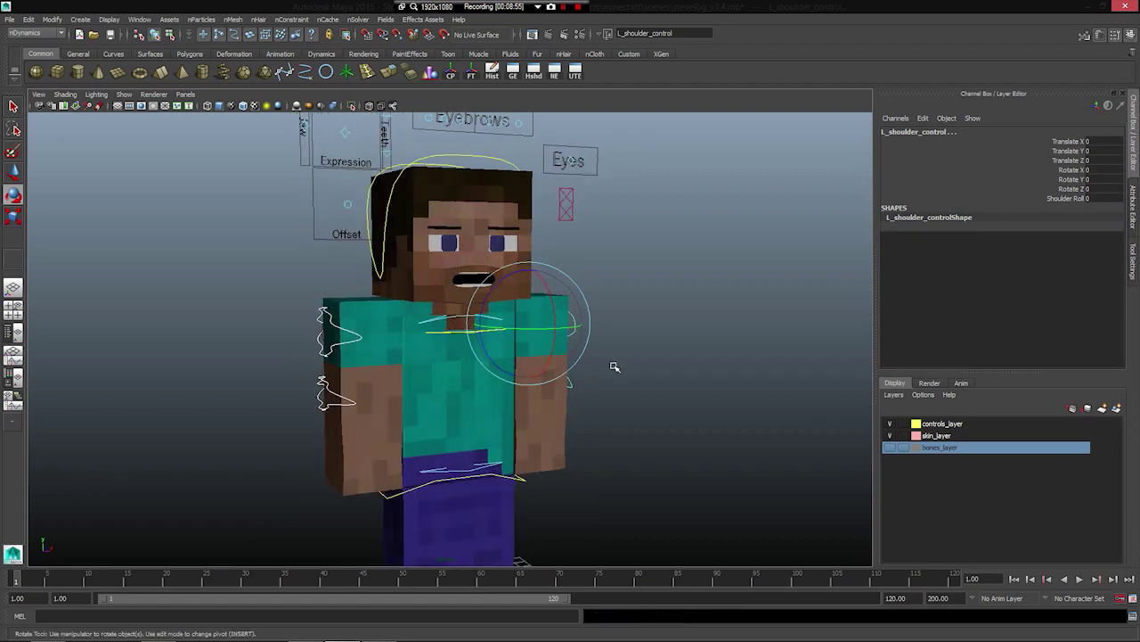
# - Rotate the right shoulder control to swing the arm, undo the rotation and clear the selection
pyautogui.keyDown('alt'); pyautogui.moveTo(567, 376); pyautogui.dragTo(560, 347); pyautogui.keyUp('alt')
pyautogui.keyDown('alt'); pyautogui.moveTo(379, 389); pyautogui.dragTo(432, 354); pyautogui.keyUp('alt')
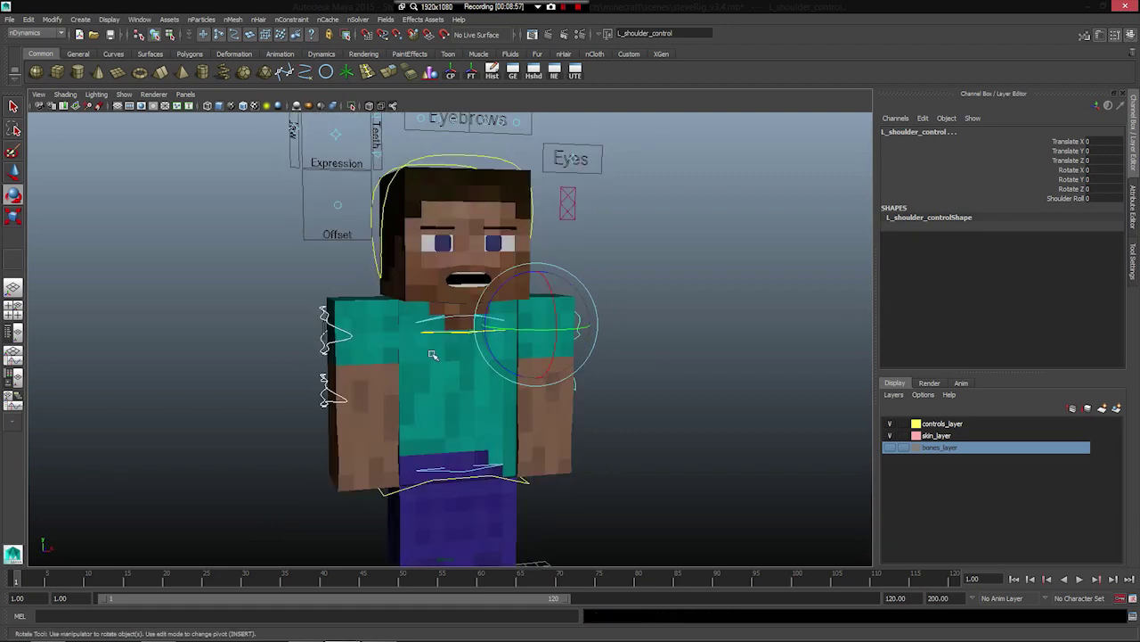
pyautogui.click(341, 340)
pyautogui.moveTo(341, 339); pyautogui.dragTo(336, 276)
pyautogui.hotkey('ctrl', 'z')
pyautogui.click(273, 382)
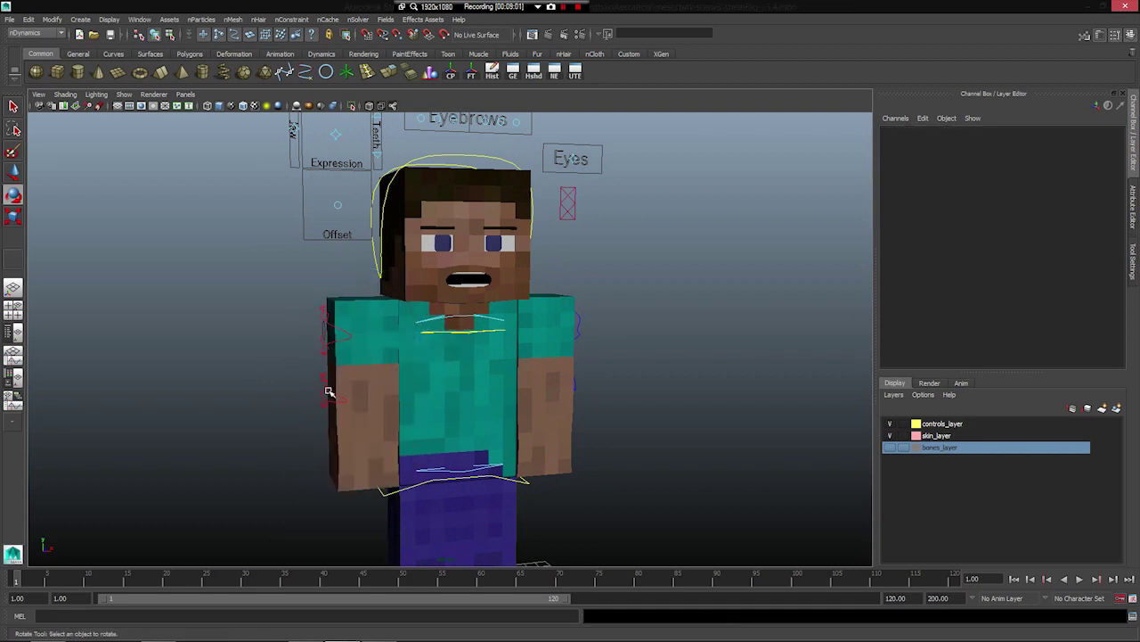
# - Select the right elbow control, rotate it to bend the forearm, and undo the rotation
pyautogui.click(329, 394)
pyautogui.moveTo(333, 358); pyautogui.dragTo(416, 362)
pyautogui.hotkey('ctrl', 'z')
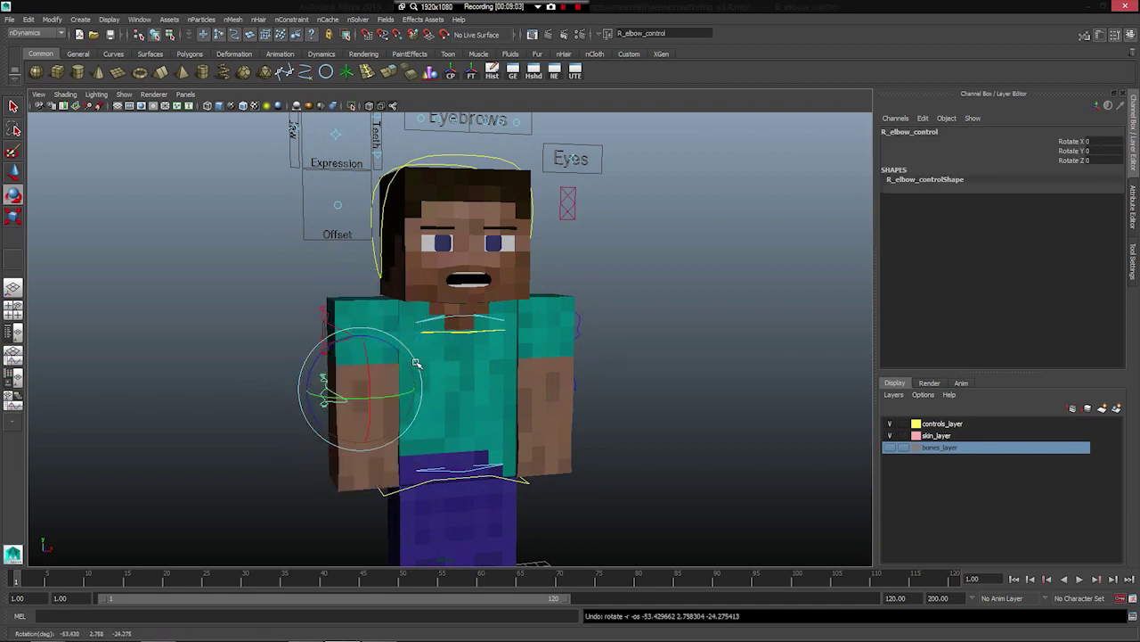
# - Reselect the right shoulder control, add the left one, rotate the pair with the free rotation handle, and undo the rotations
pyautogui.click(323, 320)
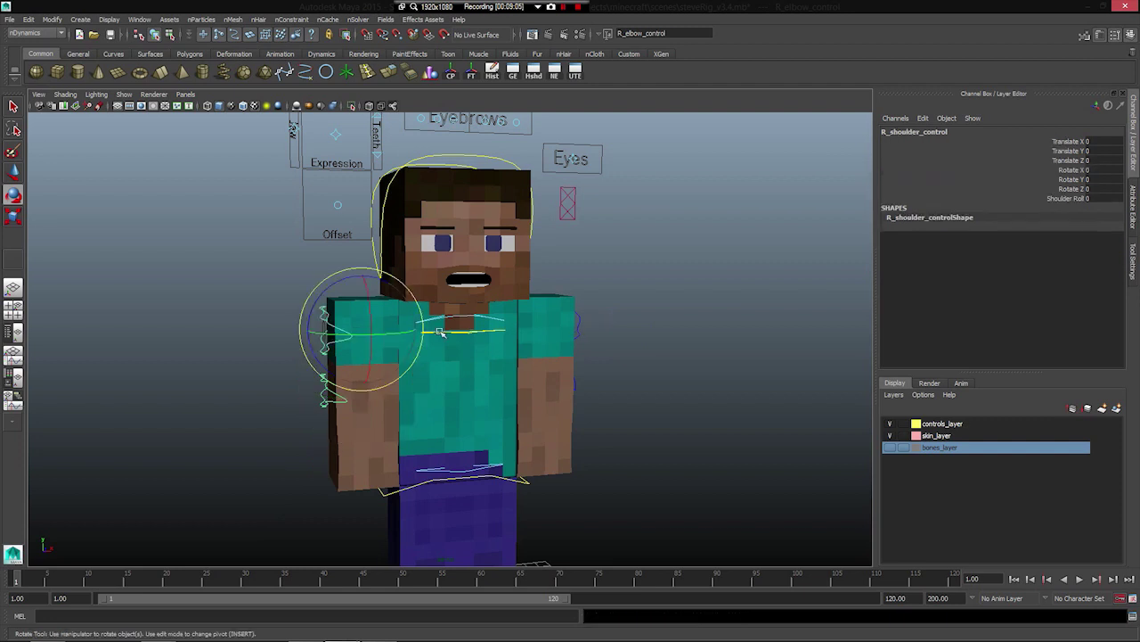
pyautogui.click(578, 332)
pyautogui.moveTo(580, 321); pyautogui.dragTo(562, 285)
pyautogui.hotkey('ctrl', 'z')
pyautogui.hotkey('ctrl', 'z')
pyautogui.hotkey('ctrl', 'z')
pyautogui.hotkey('ctrl', 'z')
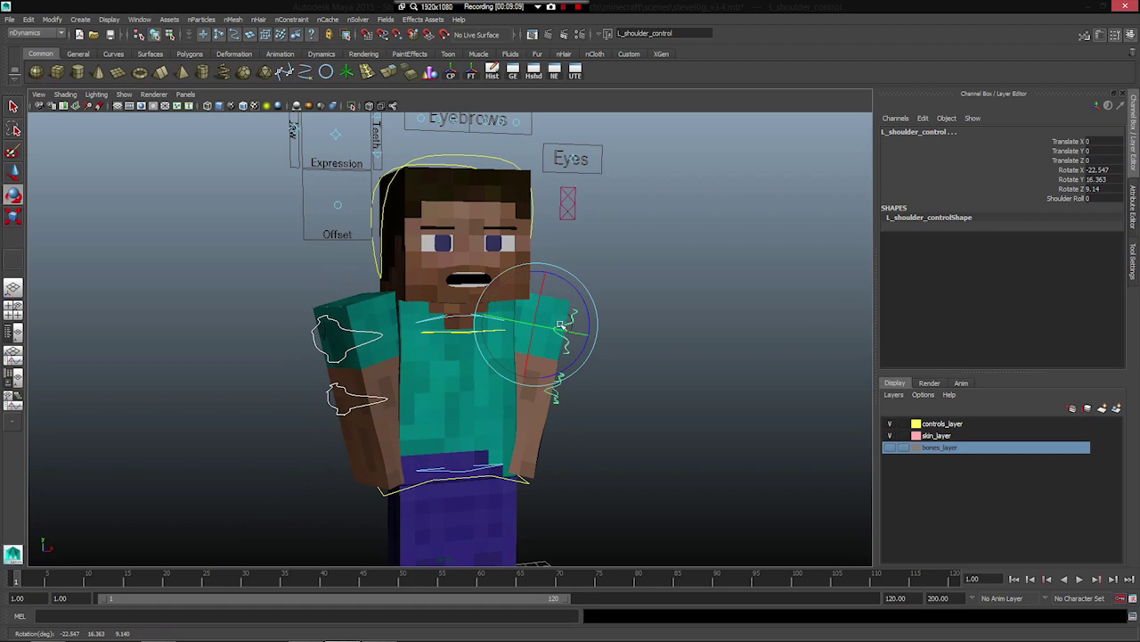
# - Select the root control at the waist, move the body with it, and undo the move
pyautogui.click(440, 479)
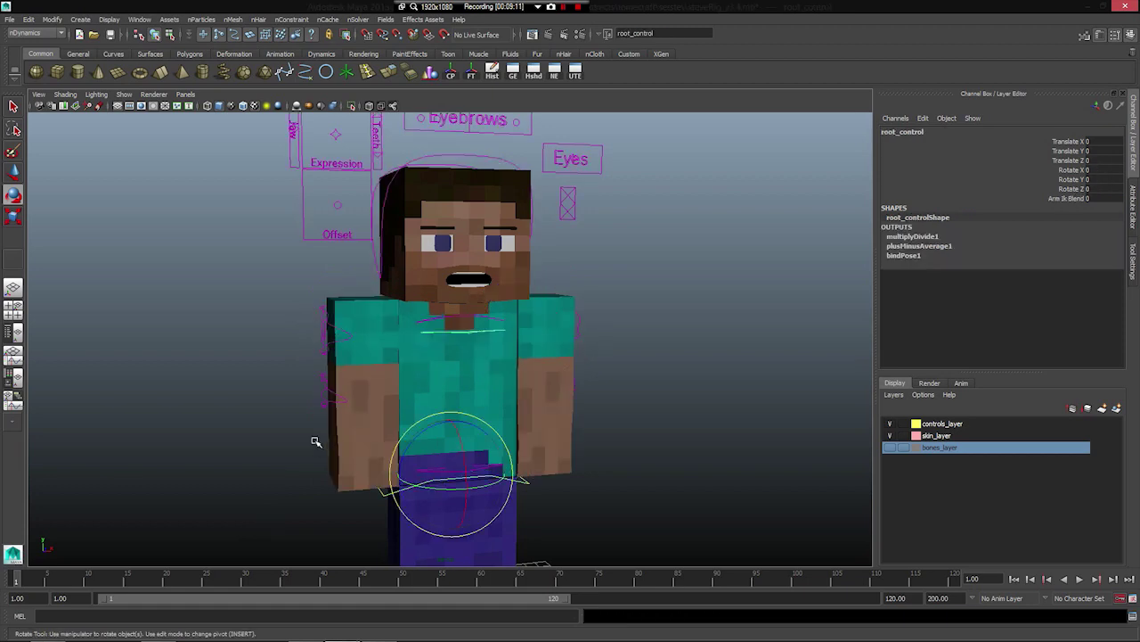
pyautogui.keyDown('alt'); pyautogui.moveTo(538, 419); pyautogui.dragTo(471, 360); pyautogui.keyUp('alt')
pyautogui.press('w')
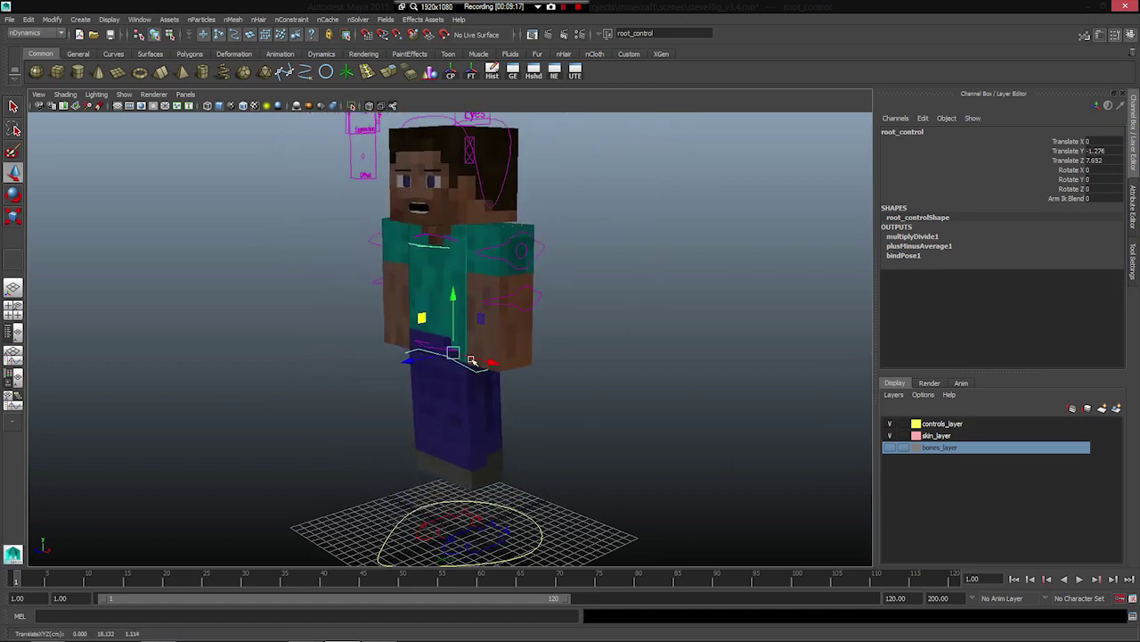
pyautogui.hotkey('ctrl', 'z')
# - Set the root control's Arm Ik Blend to 1
pyautogui.click(1076, 200)
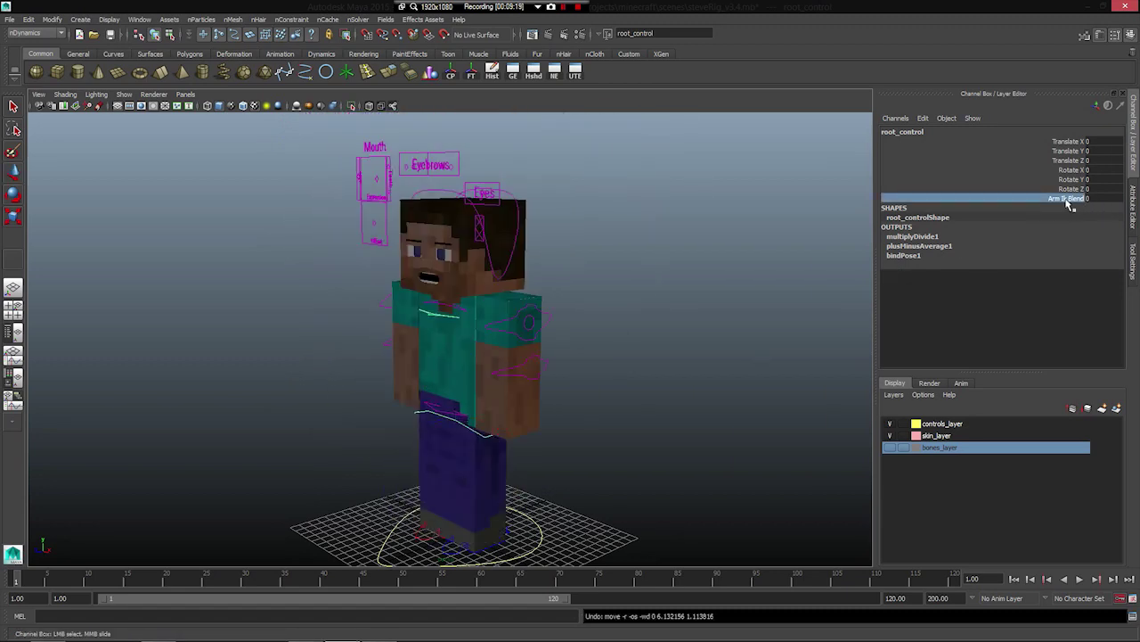
pyautogui.keyDown('alt'); pyautogui.moveTo(709, 304); pyautogui.dragTo(659, 318); pyautogui.keyUp('alt')
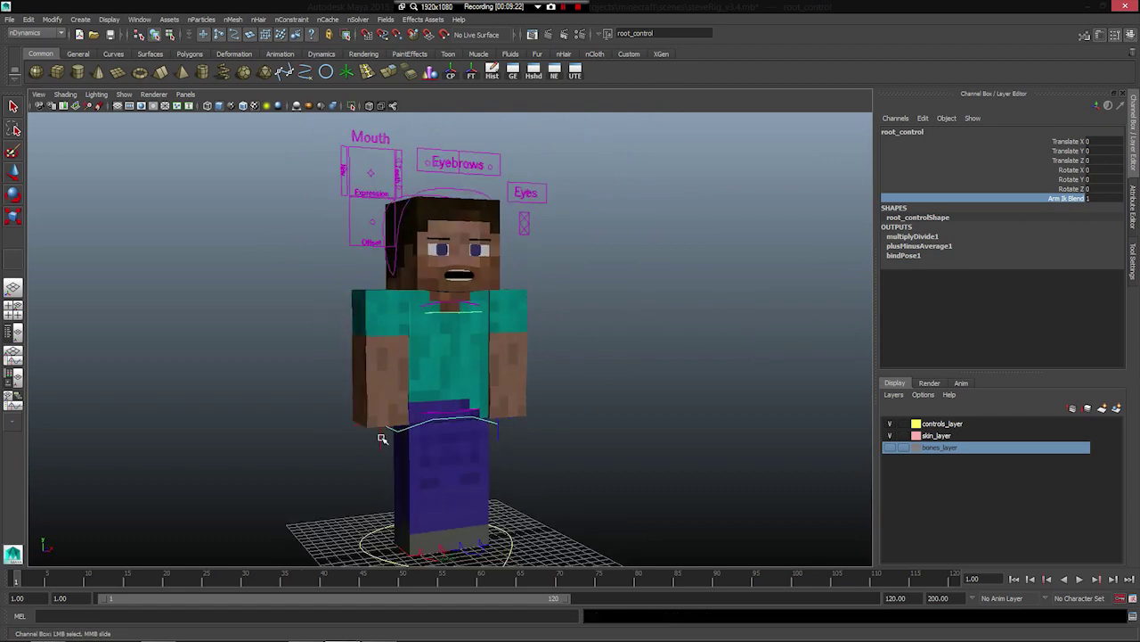
# - Select the right arm IK control, move it to pose the arm, and undo the move
pyautogui.click(381, 438)
pyautogui.keyDown('alt'); pyautogui.moveTo(446, 378); pyautogui.dragTo(400, 319); pyautogui.keyUp('alt')
pyautogui.hotkey('ctrl', 'z')
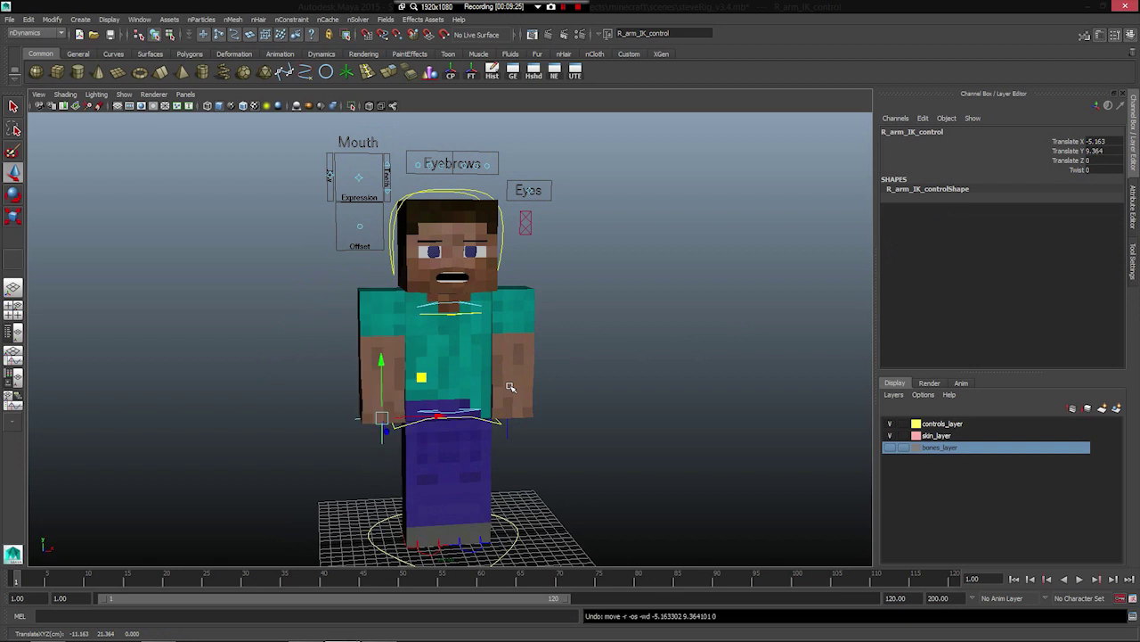
pyautogui.hotkey('ctrl', 'z')
# - Select the left arm IK control, move it outward, vary its Twist value, and undo the changes
pyautogui.click(507, 422)
pyautogui.click(509, 428)
pyautogui.click(526, 395)
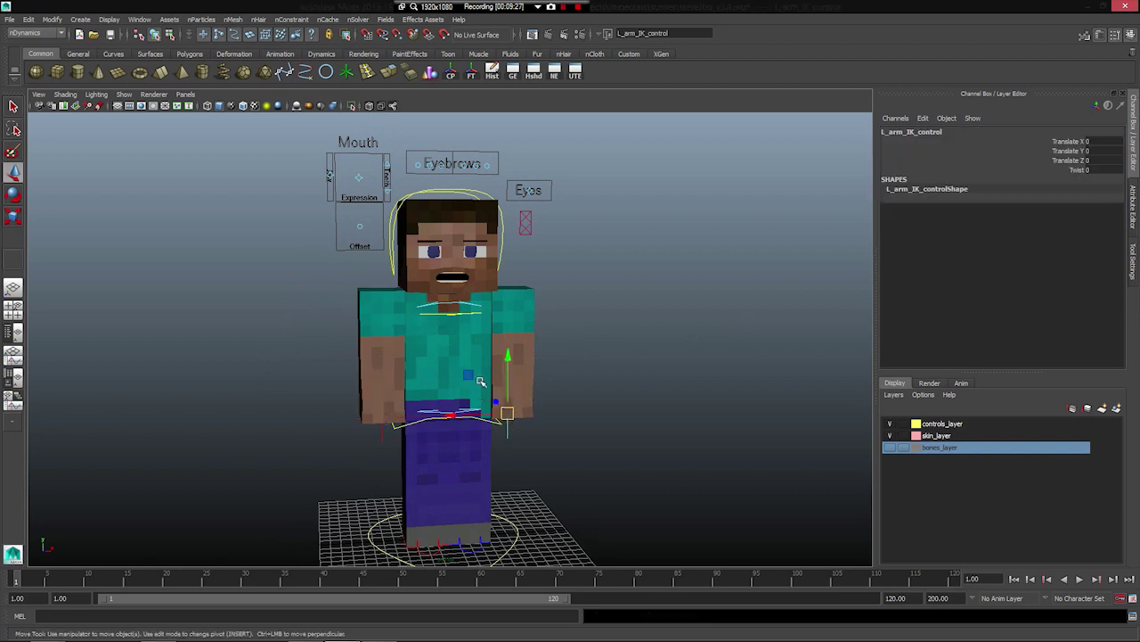
pyautogui.moveTo(525, 395); pyautogui.dragTo(584, 368)
pyautogui.click(1076, 171)
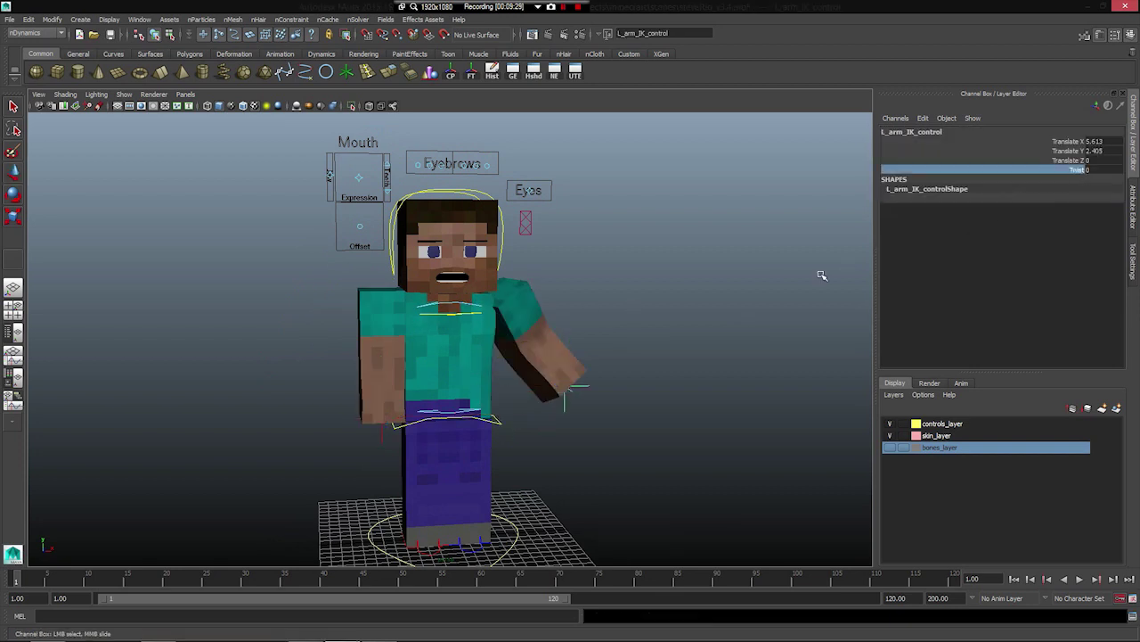
pyautogui.moveTo(740, 316)
pyautogui.mouseDown(button='middle')
pyautogui.moveTo(686, 317)
pyautogui.moveTo(735, 317)
pyautogui.mouseUp(button='middle')
pyautogui.hotkey('ctrl', 'z')
pyautogui.hotkey('ctrl', 'z')
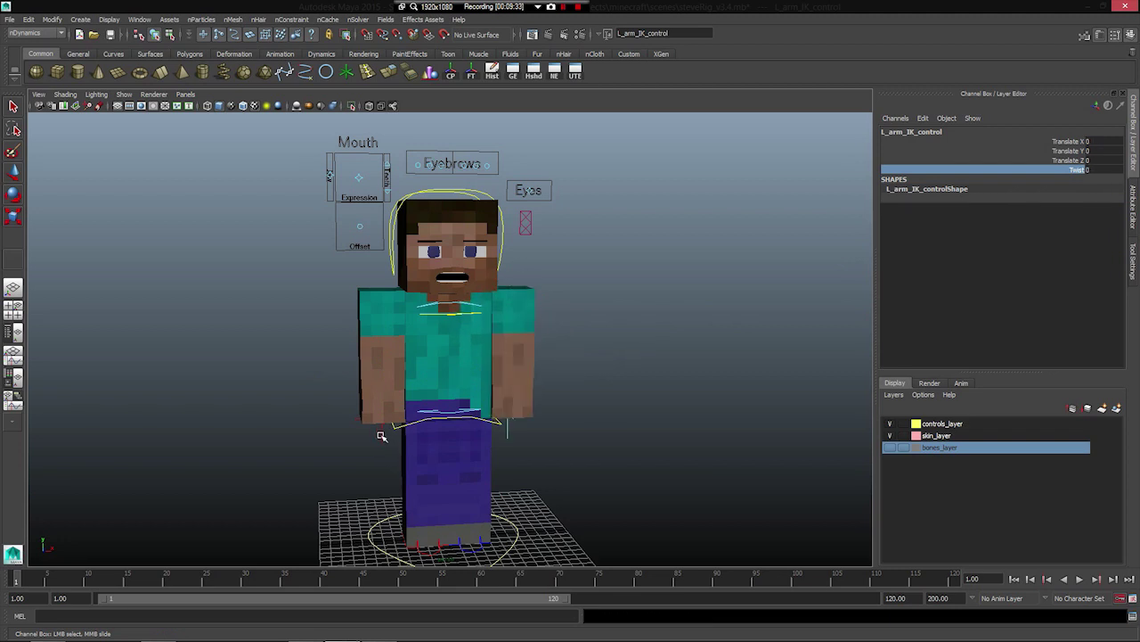
# - Select the right and left arm IK controls, move both hands together, and undo the move
pyautogui.press('w')
pyautogui.click(395, 430)
pyautogui.moveTo(381, 417); pyautogui.dragTo(300, 125)
pyautogui.moveTo(422, 114); pyautogui.dragTo(373, 376)
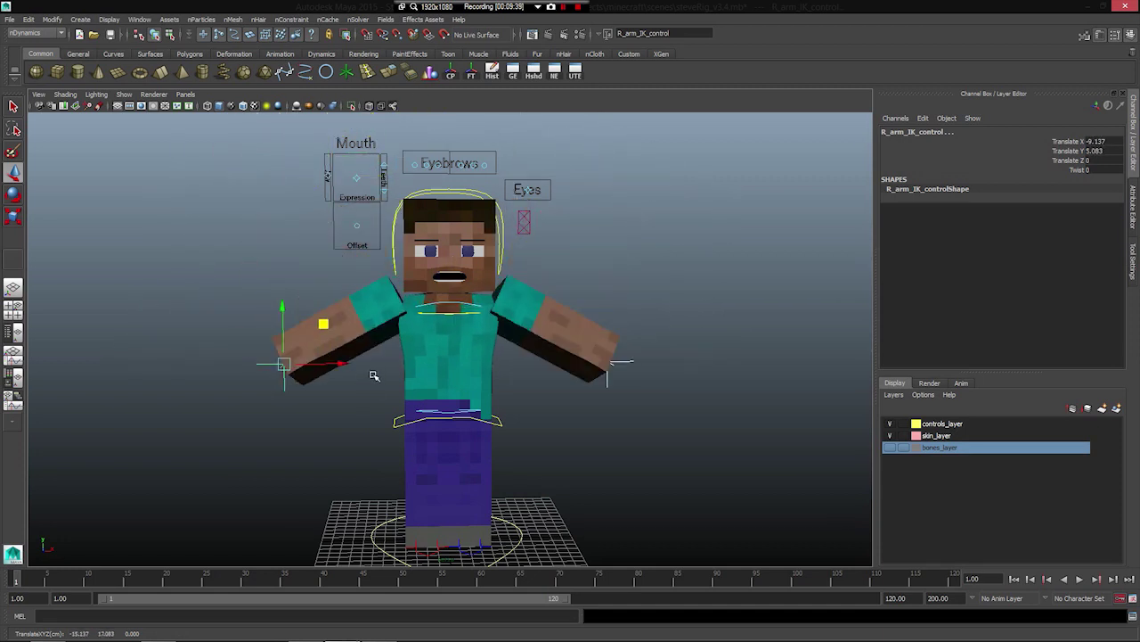
pyautogui.hotkey('ctrl', 'z')
# - Select the right and left foot controls, move both feet together, and undo the move
pyautogui.keyDown('alt'); pyautogui.moveTo(372, 473); pyautogui.dragTo(399, 382, button='middle'); pyautogui.keyUp('alt')
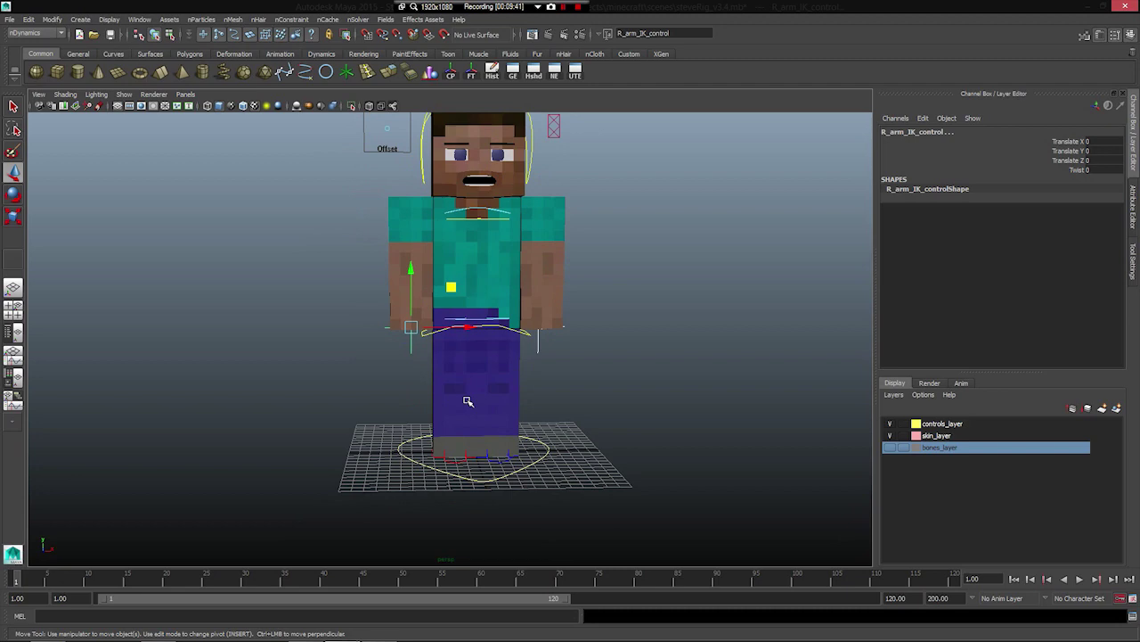
pyautogui.keyDown('alt'); pyautogui.moveTo(469, 400); pyautogui.dragTo(475, 347, button='right'); pyautogui.keyUp('alt')
pyautogui.keyDown('alt'); pyautogui.moveTo(565, 326); pyautogui.dragTo(426, 389); pyautogui.keyUp('alt')
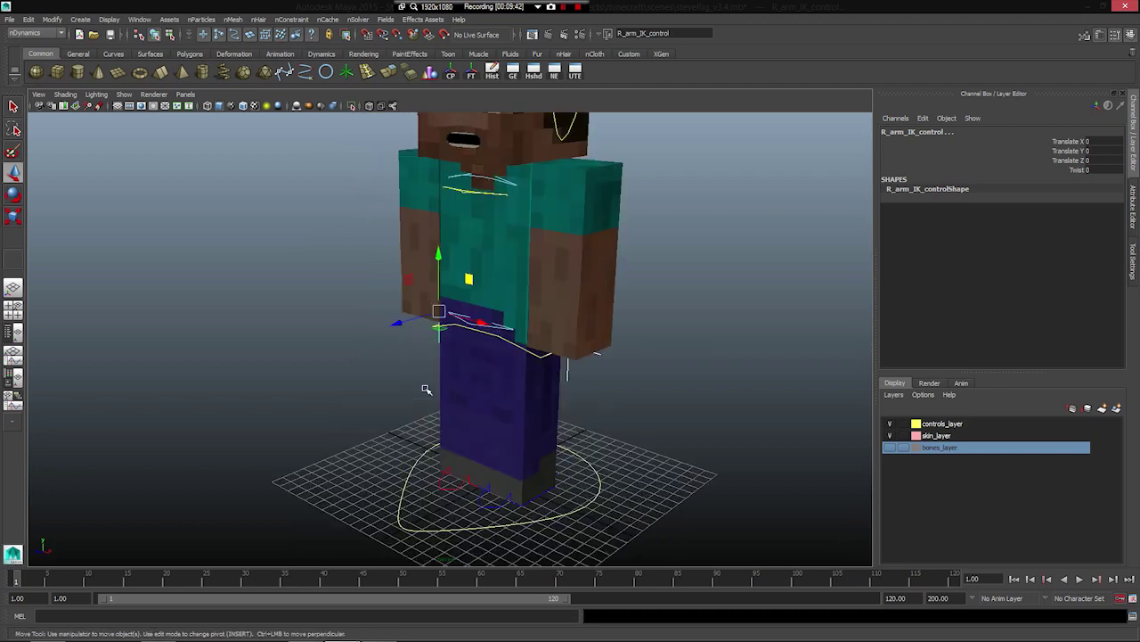
pyautogui.keyDown('alt'); pyautogui.moveTo(446, 482); pyautogui.dragTo(448, 440, button='middle'); pyautogui.keyUp('alt')
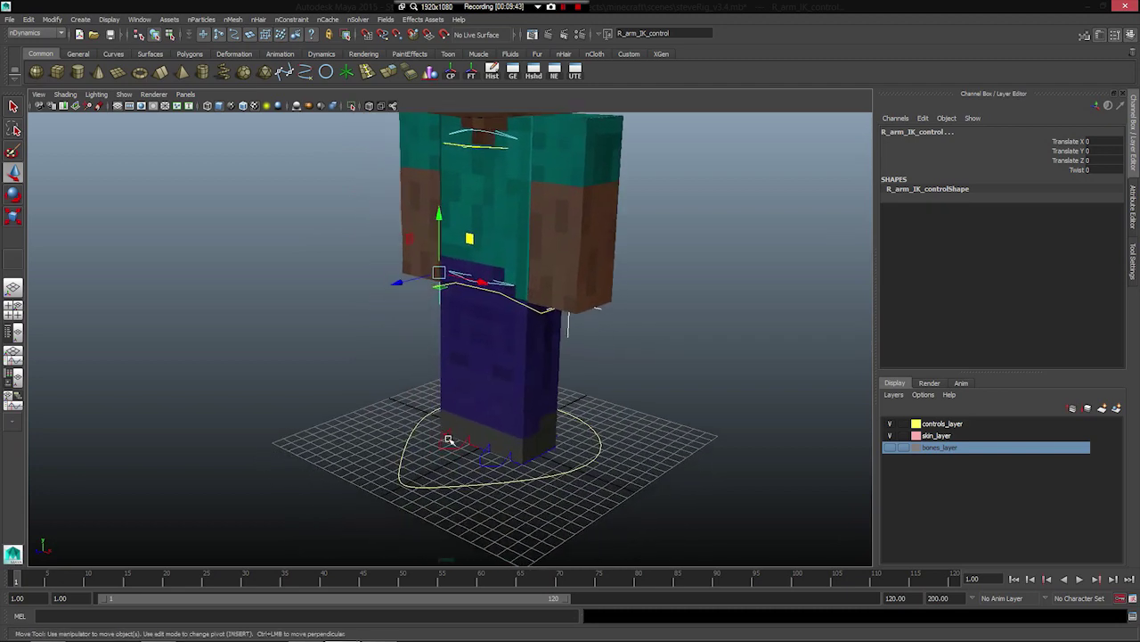
pyautogui.click(450, 442)
pyautogui.click(456, 450)
pyautogui.keyDown('alt'); pyautogui.moveTo(344, 464); pyautogui.dragTo(484, 342); pyautogui.keyUp('alt')
pyautogui.click(470, 463)
pyautogui.hotkey('ctrl', 'z')
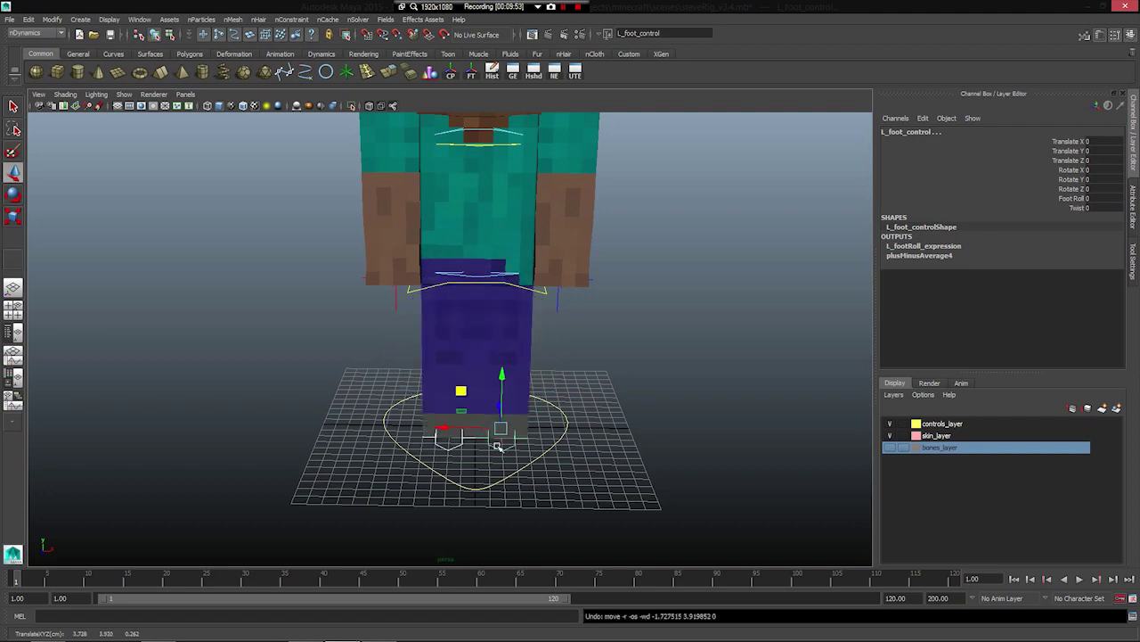
# - Move the two selected foot controls again while viewing the legs from an angle, and undo the move
pyautogui.keyDown('alt'); pyautogui.moveTo(496, 445); pyautogui.dragTo(513, 406); pyautogui.keyUp('alt')
pyautogui.keyDown('alt'); pyautogui.moveTo(513, 405); pyautogui.dragTo(566, 409); pyautogui.keyUp('alt')
pyautogui.moveTo(470, 392); pyautogui.dragTo(508, 354)
pyautogui.hotkey('ctrl', 'z')
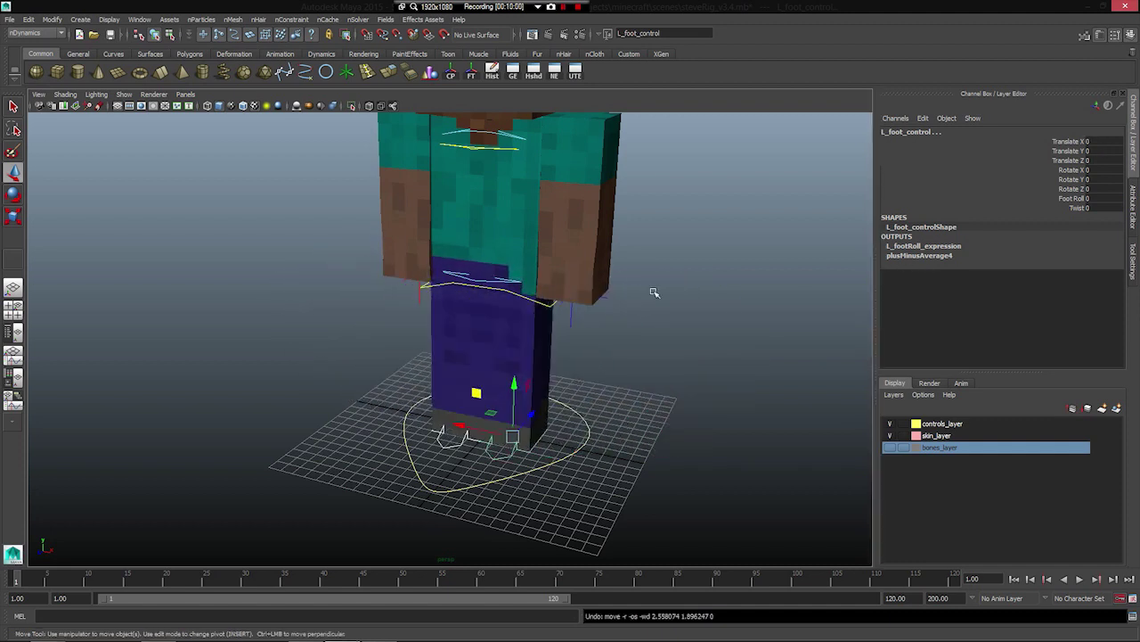
# - Rotate the two selected foot controls freely and undo the rotation
pyautogui.press('e')
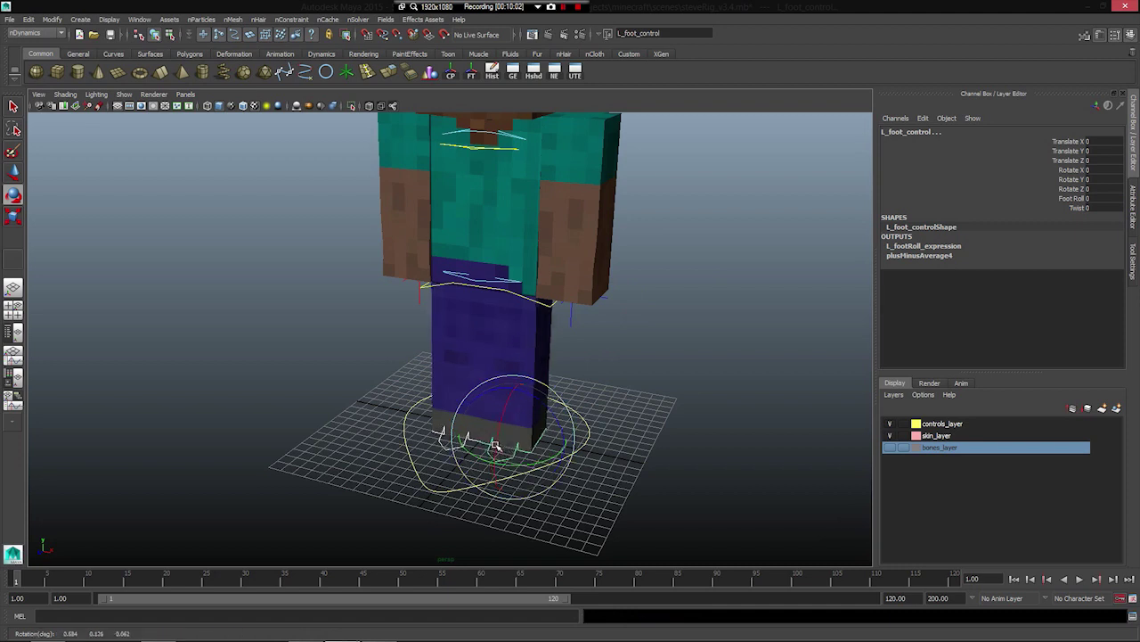
pyautogui.moveTo(499, 458); pyautogui.dragTo(530, 443)
pyautogui.hotkey('ctrl', 'z')
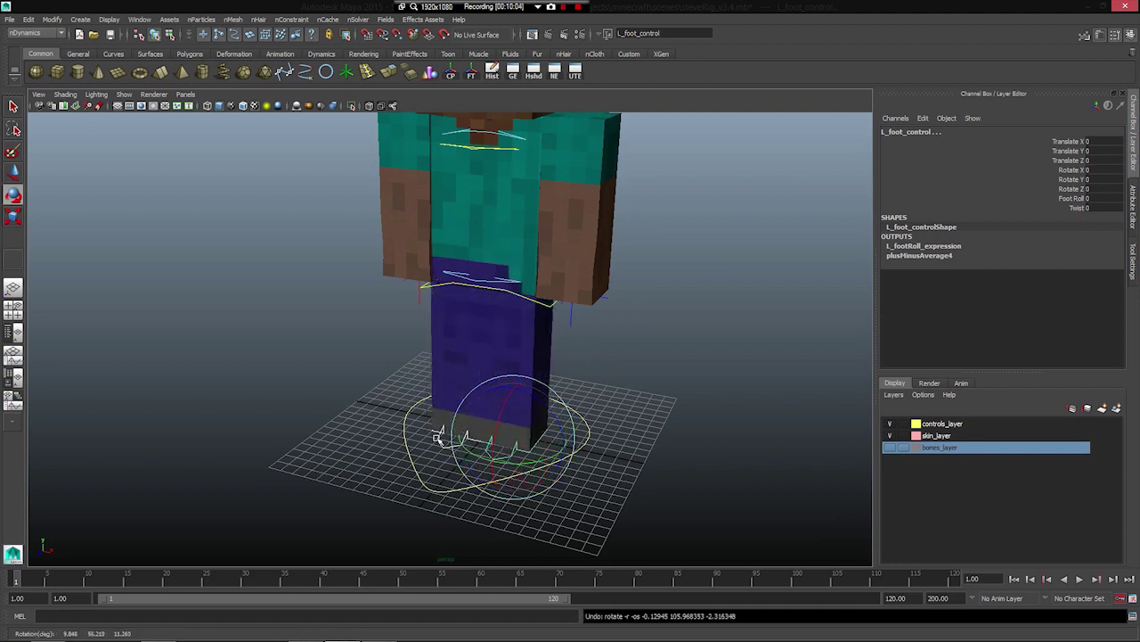
# - Select only the right foot control and raise it to a Translate Y of about 2.052
pyautogui.click(438, 438)
pyautogui.moveTo(453, 428); pyautogui.dragTo(469, 381)
pyautogui.hotkey('ctrl', 'z')
pyautogui.press('w')
pyautogui.press('e')
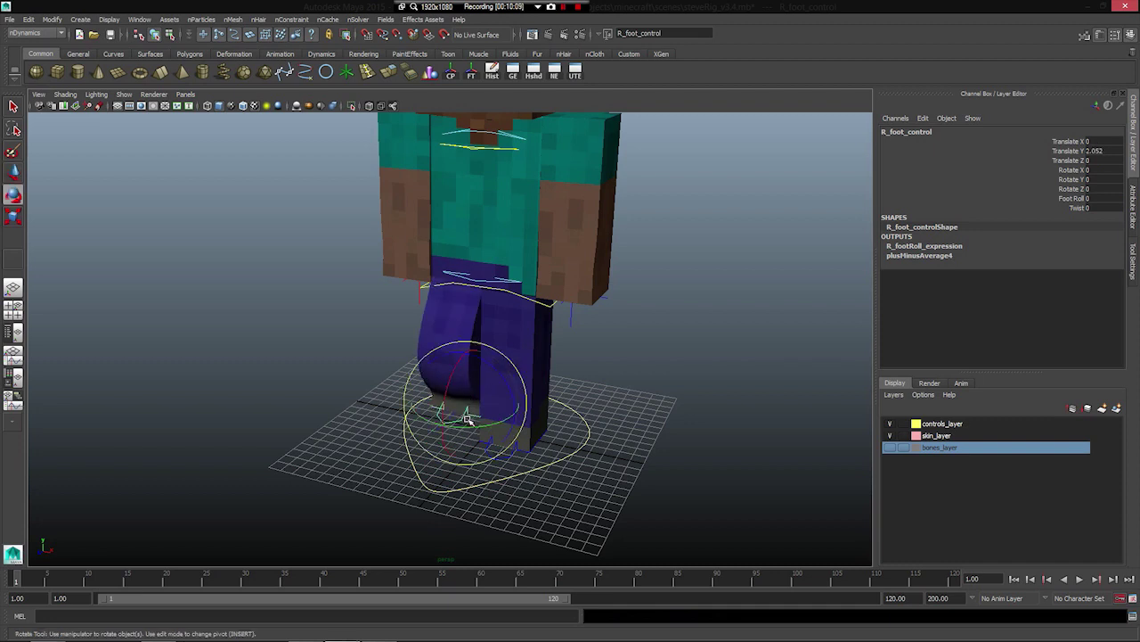
# - Rotate the raised right foot control freely and undo the rotation
pyautogui.moveTo(470, 425); pyautogui.dragTo(516, 396)
pyautogui.hotkey('ctrl', 'z')
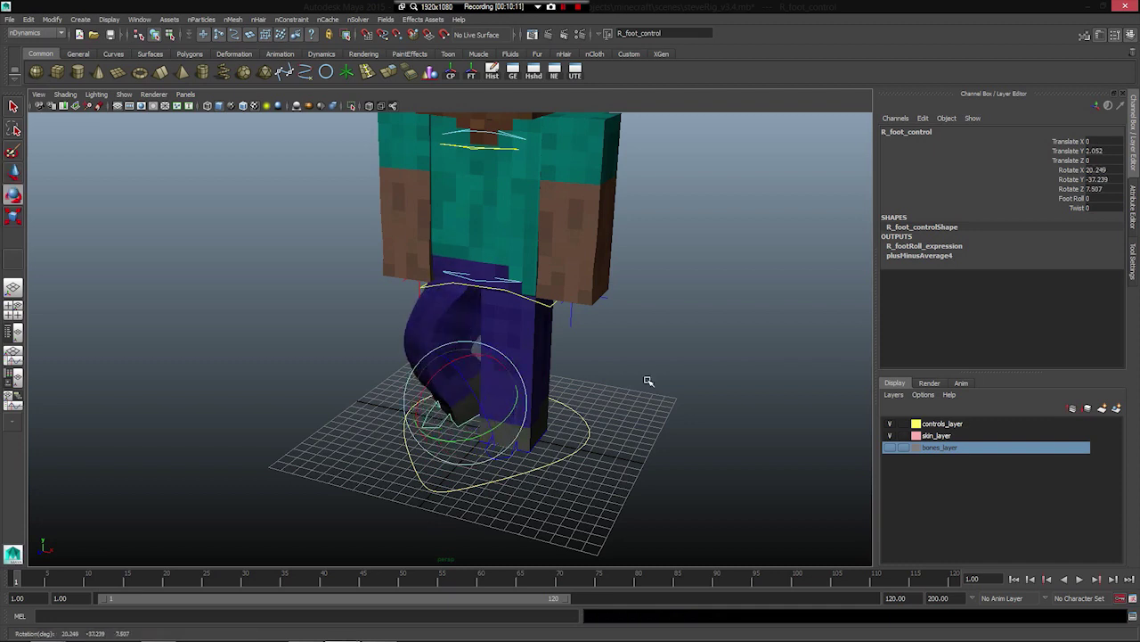
pyautogui.hotkey('ctrl', 'z')
# - Vary the right foot control's Foot Roll while viewing the leg from the side, and undo the change
pyautogui.click(1074, 198)
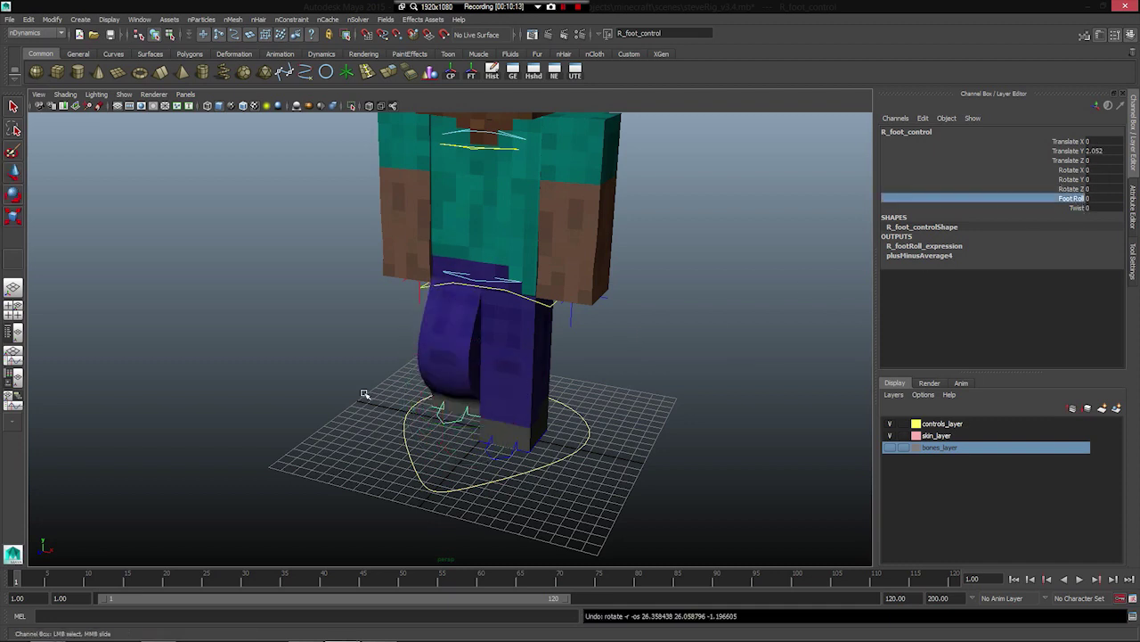
pyautogui.keyDown('alt'); pyautogui.moveTo(223, 401); pyautogui.dragTo(428, 406); pyautogui.keyUp('alt')
pyautogui.moveTo(427, 406); pyautogui.dragTo(567, 403, button='middle')
pyautogui.hotkey('ctrl', 'z')
# - Restore the right foot control's selection, rotate the foot on all axes, and undo the rotation
pyautogui.click(1084, 208)
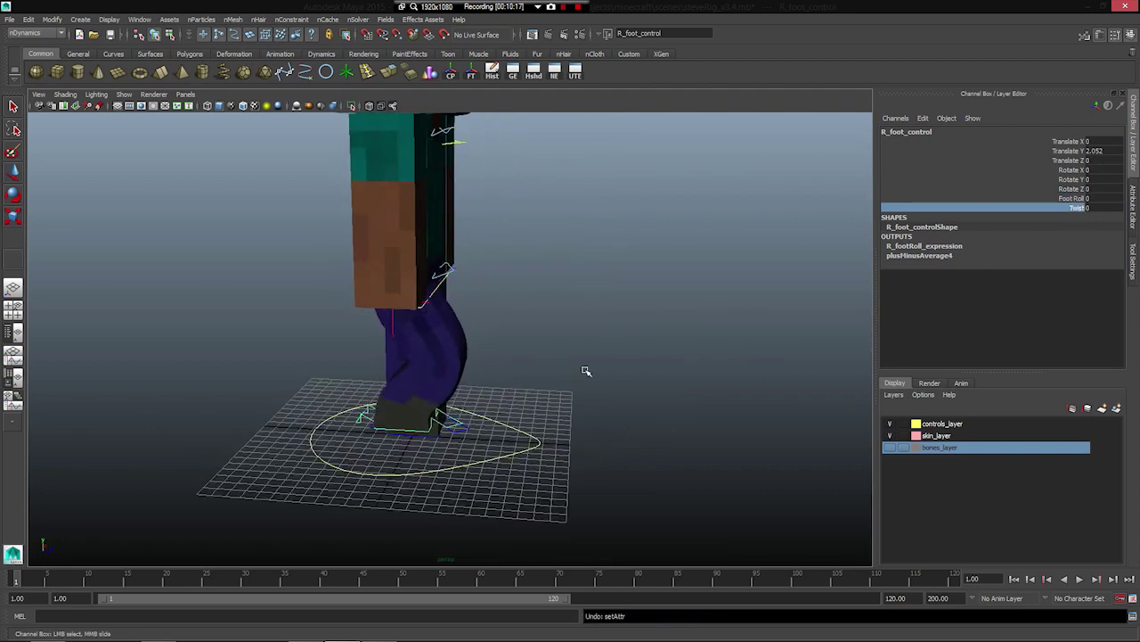
pyautogui.scroll(3, 519, 408)
pyautogui.click(598, 400)
pyautogui.keyDown('alt'); pyautogui.moveTo(598, 400); pyautogui.dragTo(560, 382); pyautogui.keyUp('alt')
pyautogui.hotkey('ctrl', 'z')
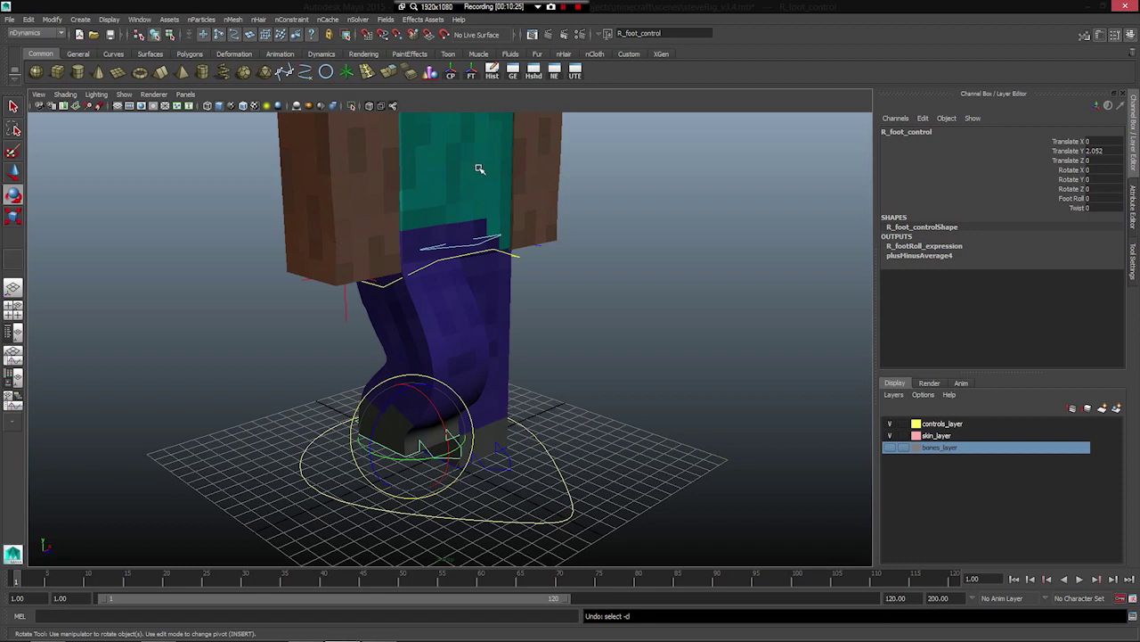
pyautogui.moveTo(405, 375); pyautogui.dragTo(522, 366)
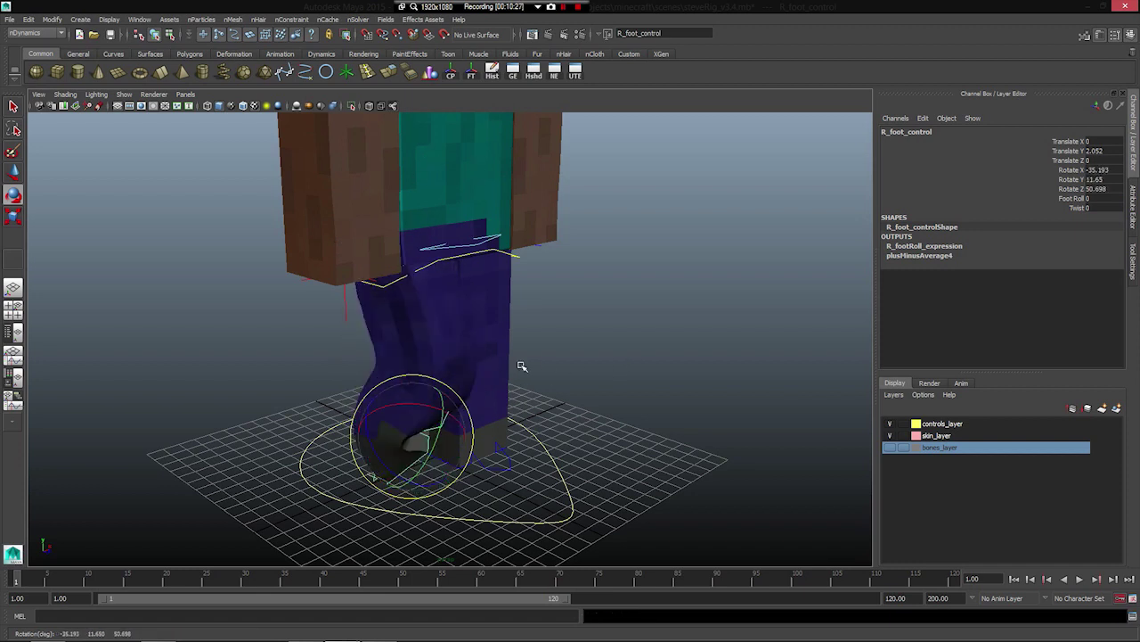
pyautogui.hotkey('ctrl', 'z')
# - Vary the right foot control's Twist value in two tries, undoing each change
pyautogui.click(1070, 208)
pyautogui.moveTo(608, 296); pyautogui.dragTo(983, 334, button='middle')
pyautogui.hotkey('ctrl', 'z')
pyautogui.moveTo(701, 311); pyautogui.dragTo(799, 315, button='middle')
pyautogui.hotkey('ctrl', 'z')
# - Set the right foot control's Translate Y to 0
pyautogui.scroll(-3, 619, 344)
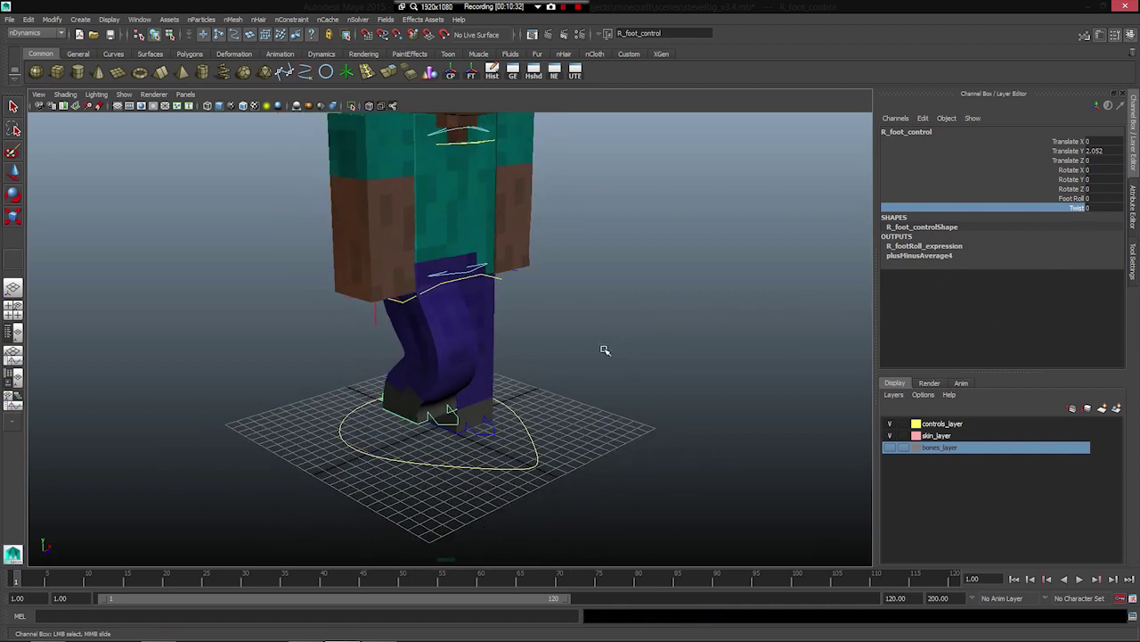
pyautogui.click(1108, 151)
pyautogui.write('0')
pyautogui.press('Return')
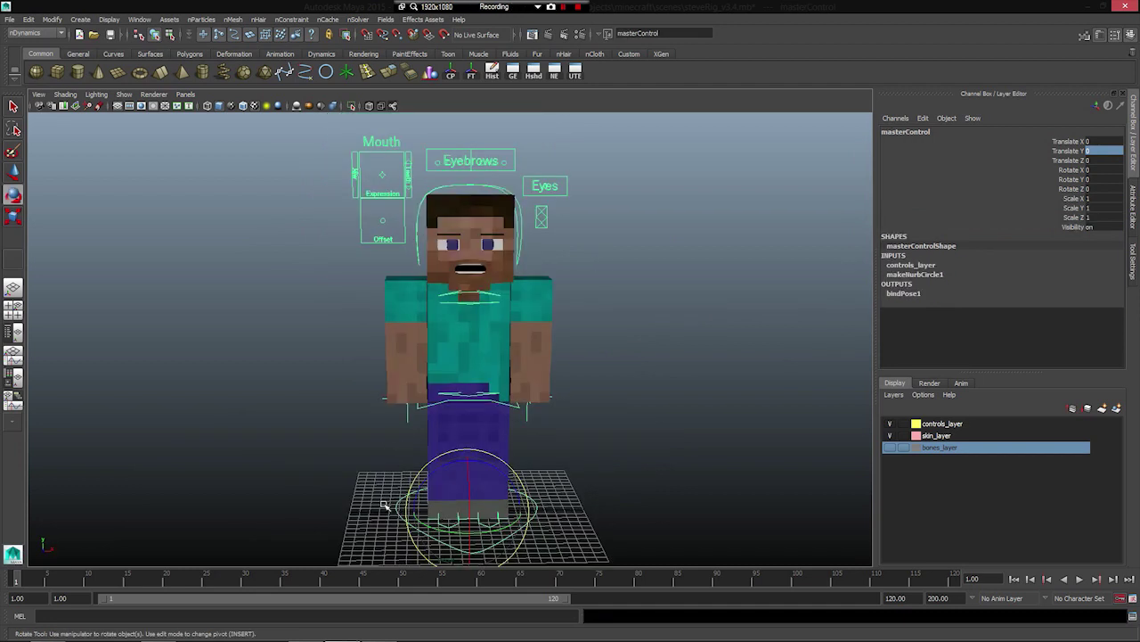
# - Move the whole character with the master control and undo the moves
pyautogui.keyDown('alt'); pyautogui.moveTo(375, 498); pyautogui.dragTo(393, 483); pyautogui.keyUp('alt')
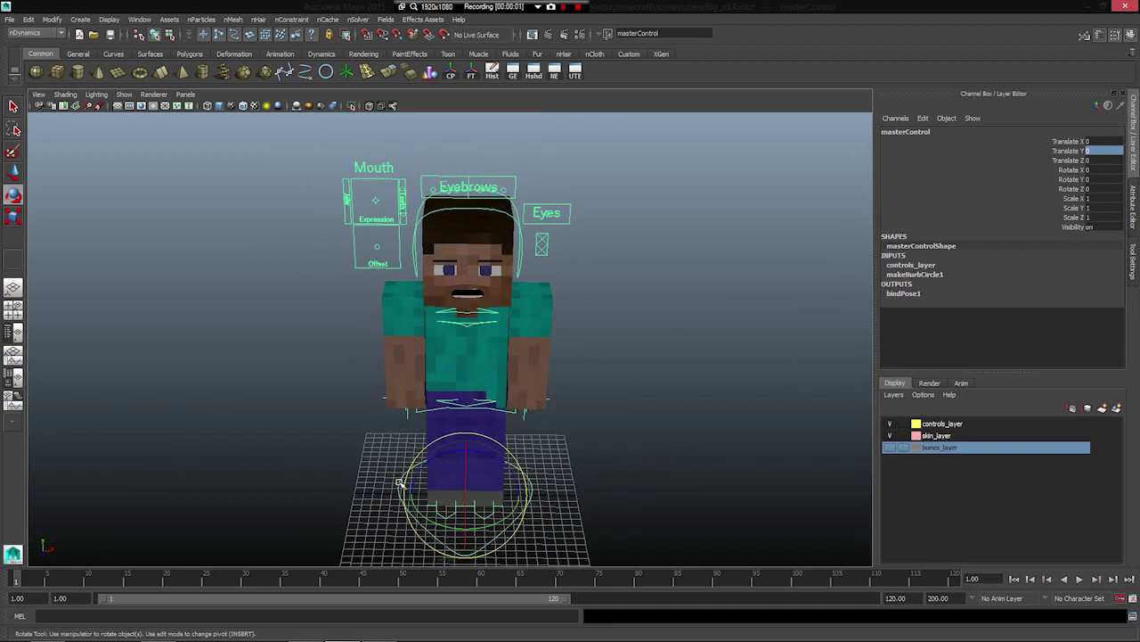
pyautogui.press('w')
pyautogui.keyDown('alt'); pyautogui.moveTo(483, 509); pyautogui.dragTo(401, 349); pyautogui.keyUp('alt')
pyautogui.hotkey('ctrl', 'z')
pyautogui.hotkey('ctrl', 'z')
pyautogui.hotkey('ctrl', 'z')
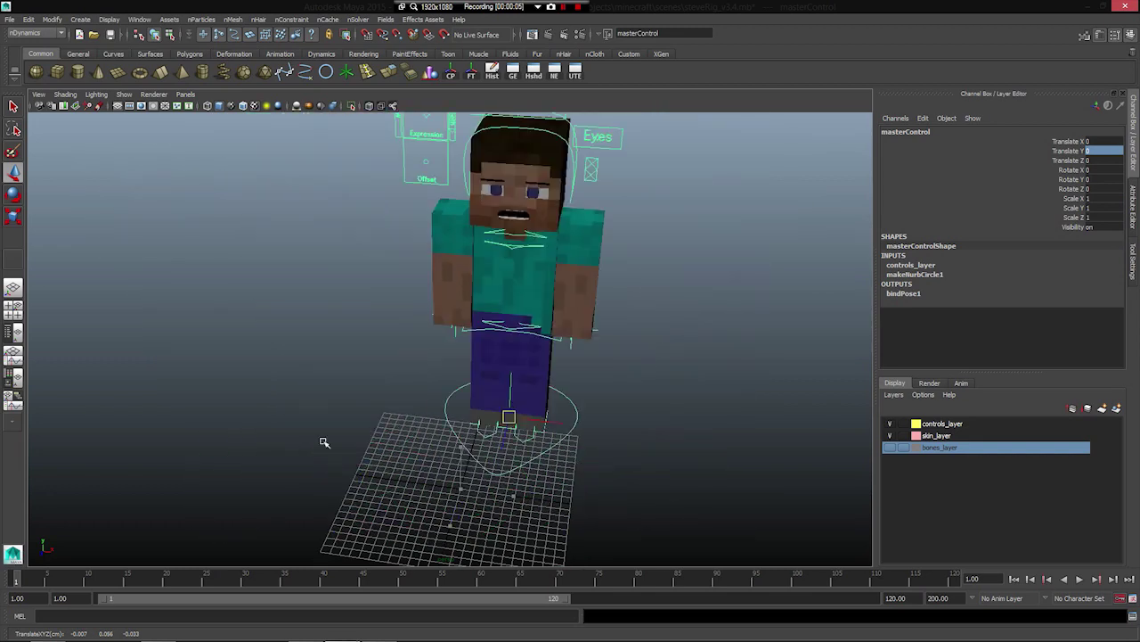
# - Scale the whole character uniformly with the master control and undo the scaling
pyautogui.press('r')
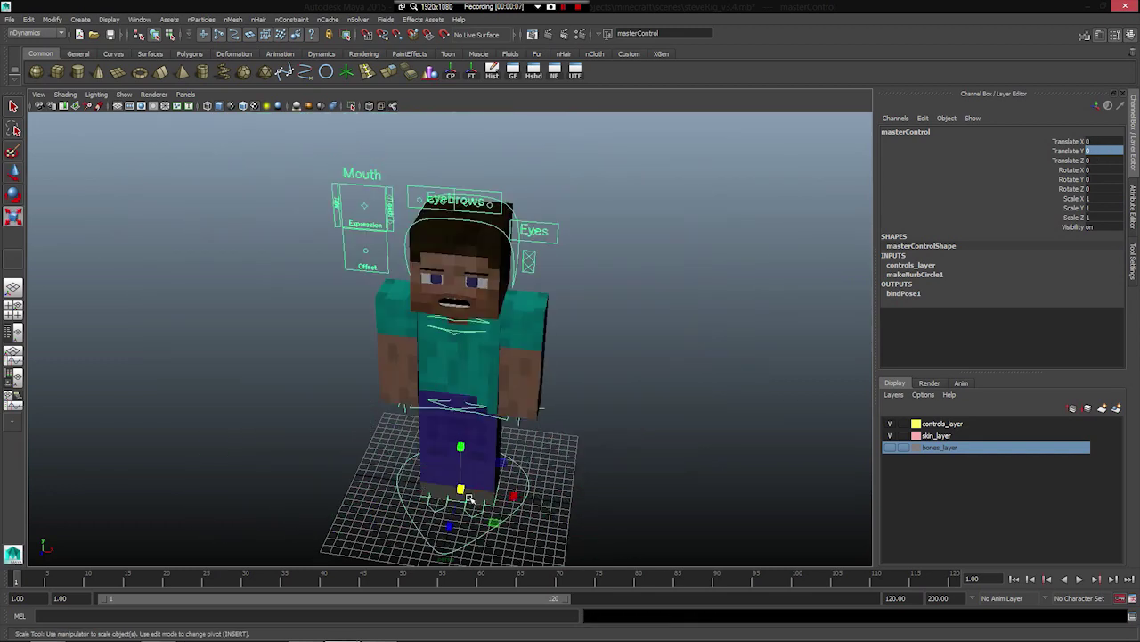
pyautogui.moveTo(460, 491); pyautogui.dragTo(362, 520)
pyautogui.hotkey('ctrl', 'z')
# - Rotate the whole character with the master control, undo the rotation, and clear the selection
pyautogui.press('e')
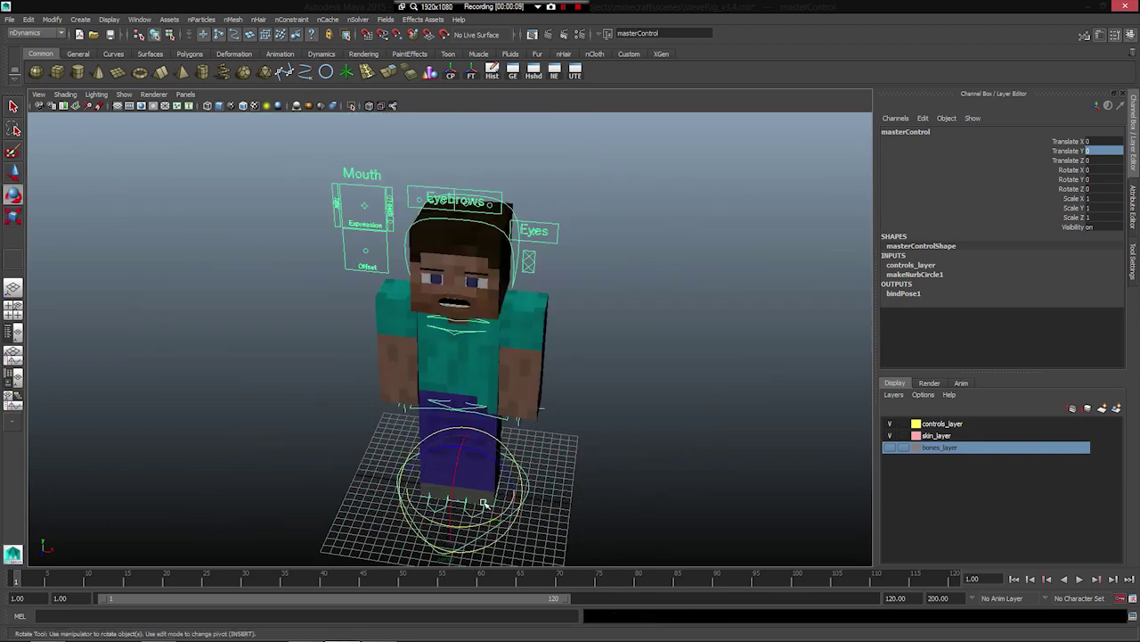
pyautogui.moveTo(484, 502); pyautogui.dragTo(227, 423)
pyautogui.hotkey('ctrl', 'z')
pyautogui.hotkey('ctrl', 'z')
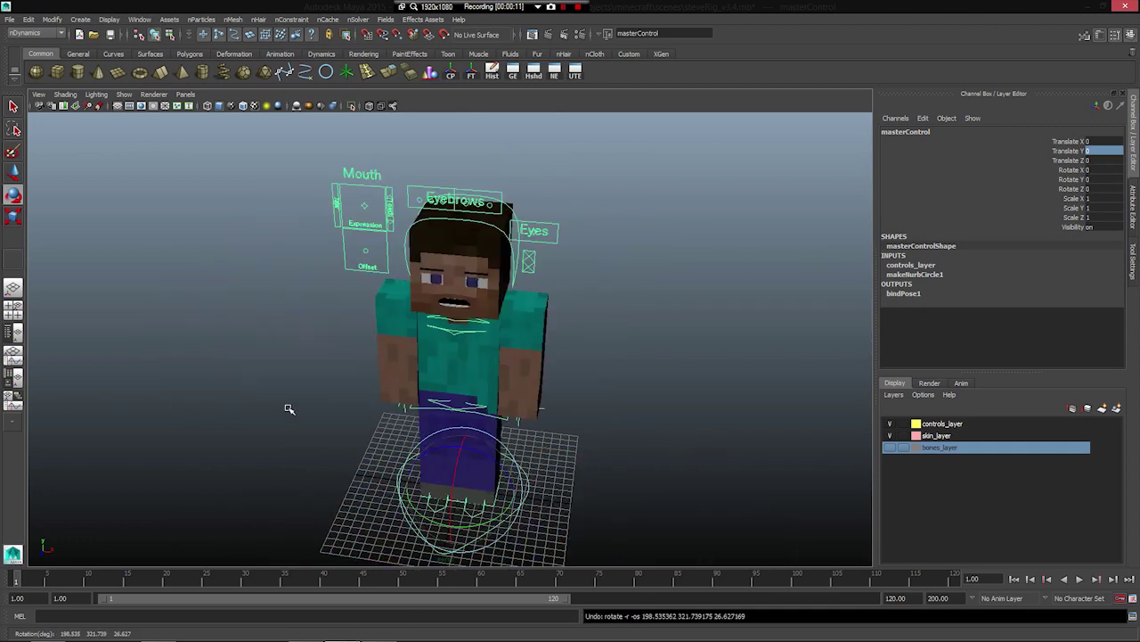
pyautogui.click(287, 408)
pyautogui.keyDown('alt'); pyautogui.moveTo(288, 491); pyautogui.dragTo(435, 389); pyautogui.keyUp('alt')
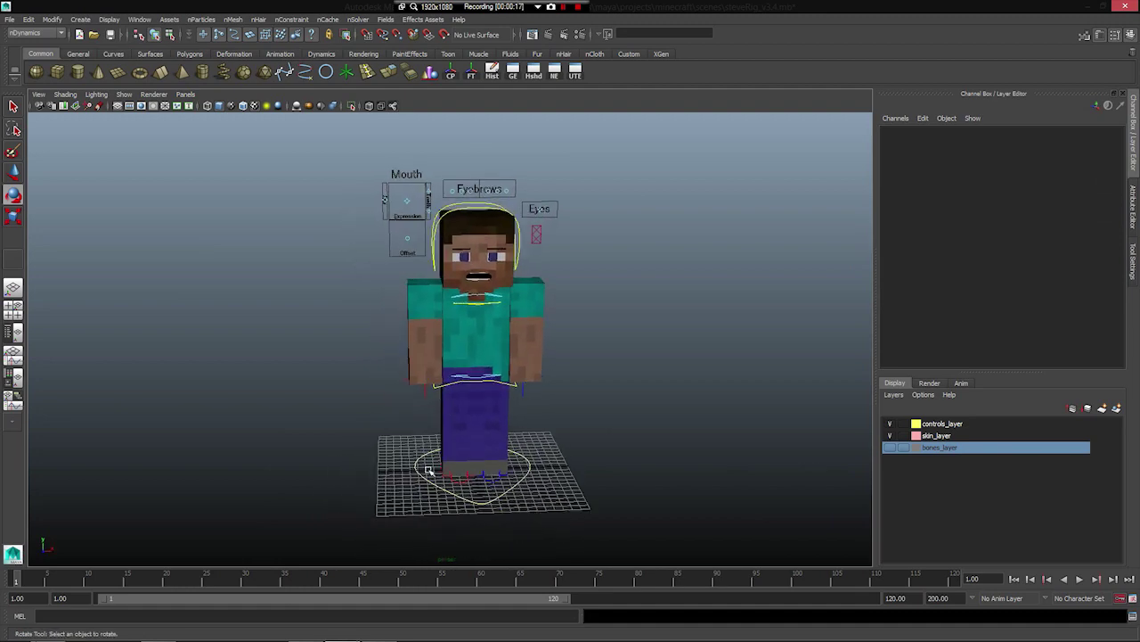
pyautogui.keyDown('alt'); pyautogui.moveTo(414, 428); pyautogui.dragTo(439, 408); pyautogui.keyUp('alt')
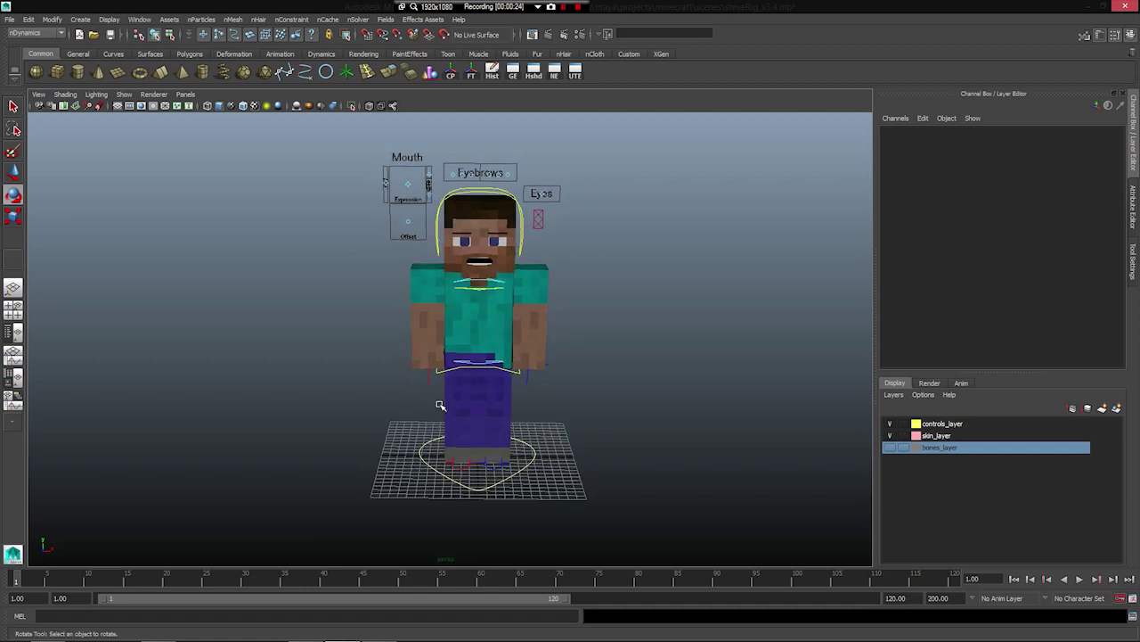
pyautogui.keyDown('alt'); pyautogui.moveTo(445, 435); pyautogui.dragTo(447, 435, button='middle'); pyautogui.keyUp('alt')
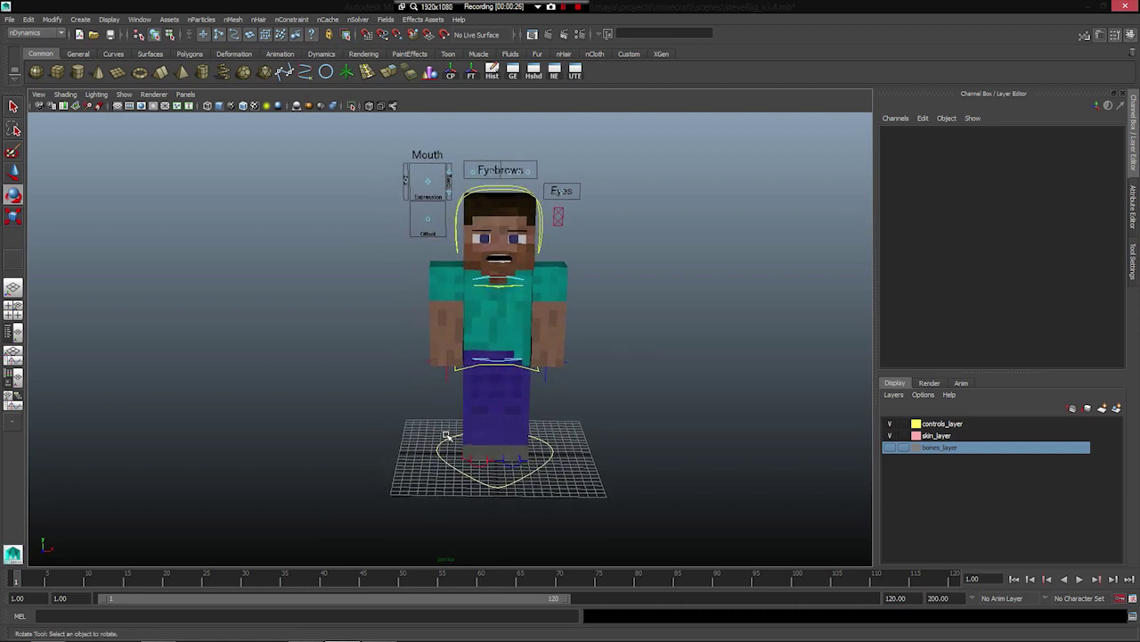
pyautogui.keyDown('alt'); pyautogui.moveTo(444, 426); pyautogui.dragTo(414, 353); pyautogui.keyUp('alt')
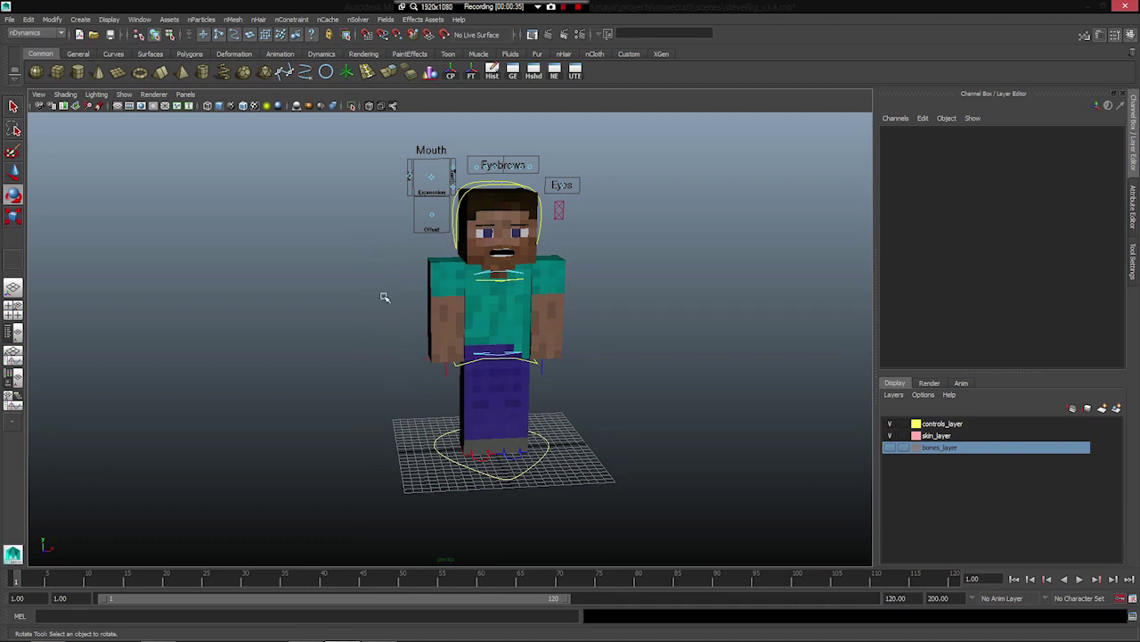
pyautogui.keyDown('alt'); pyautogui.moveTo(399, 408); pyautogui.dragTo(392, 383); pyautogui.keyUp('alt')
pyautogui.keyDown('alt'); pyautogui.moveTo(426, 396); pyautogui.dragTo(463, 382, button='right'); pyautogui.keyUp('alt')
pyautogui.keyDown('alt'); pyautogui.moveTo(464, 382); pyautogui.dragTo(452, 421, button='middle'); pyautogui.keyUp('alt')
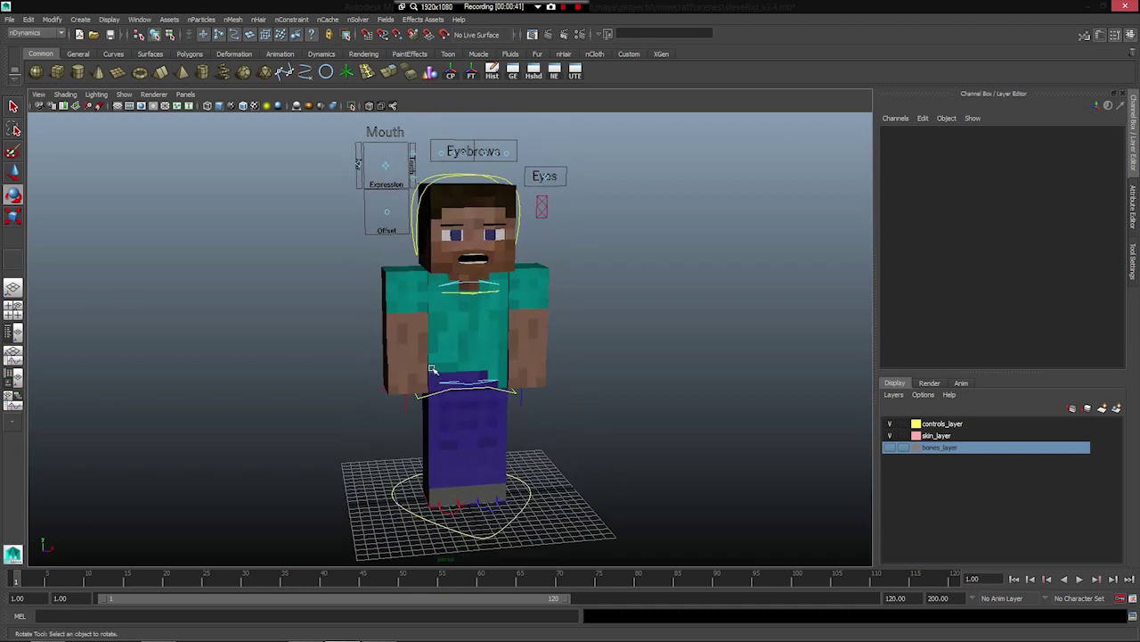